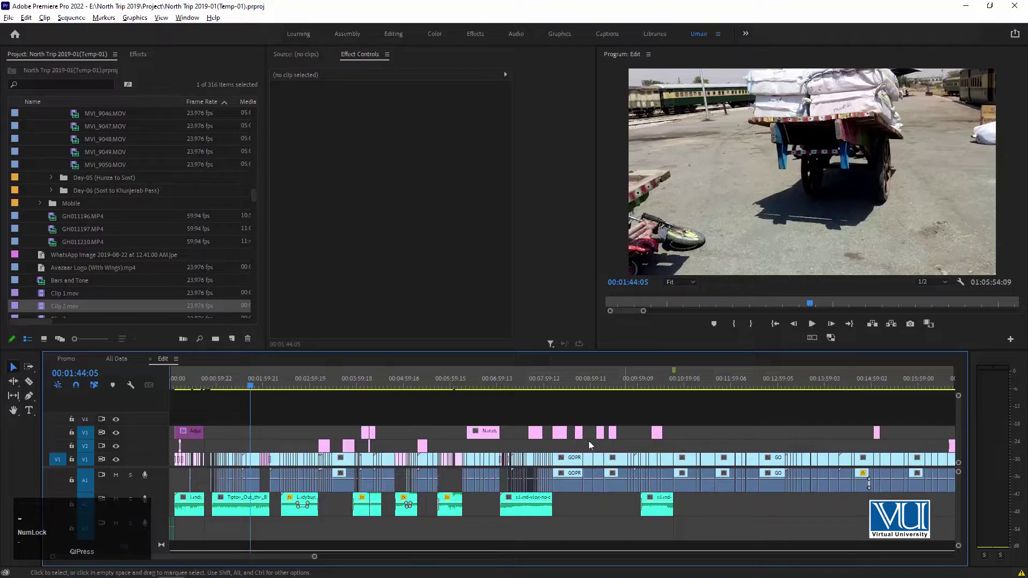
Step: Locate the short glitch transition at about 00:10:45:23, between GOPR0785.MP4 and GOPR0787.MP4, and enlarge it in the timeline
click(423, 383)
key(equal)
key(equal)
key(equal)
key(equal)
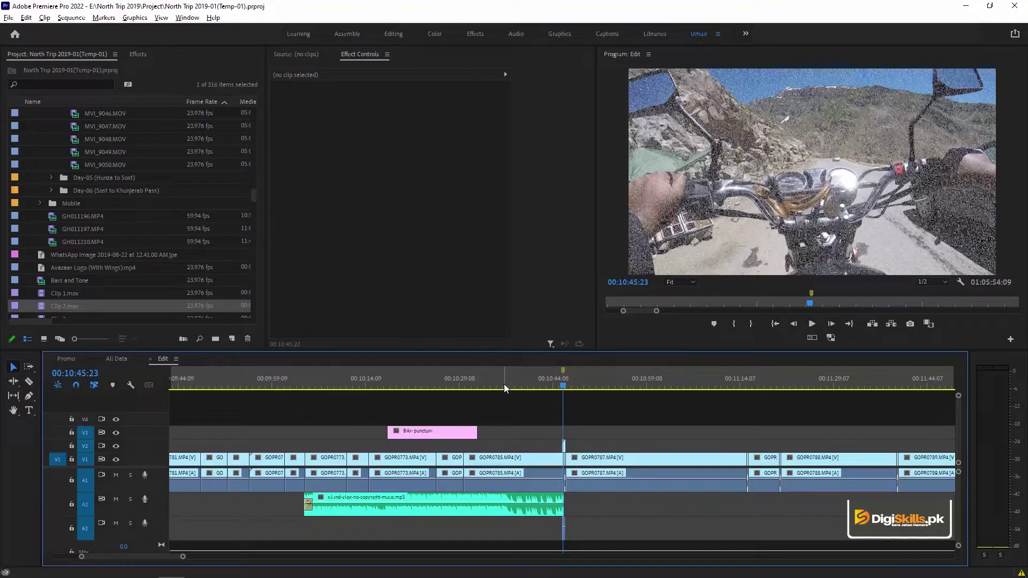
key(equal)
key(equal)
key(minus)
key(equal)
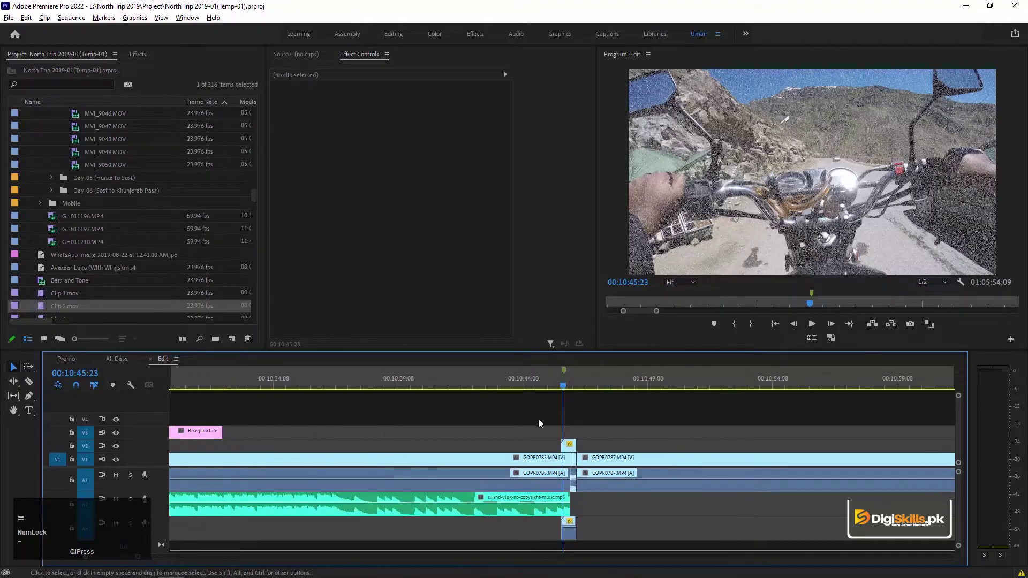
Step: Scrub through the glitch transition at about 00:10:46 to examine the static overlay and the color bars frame by frame
click(380, 383)
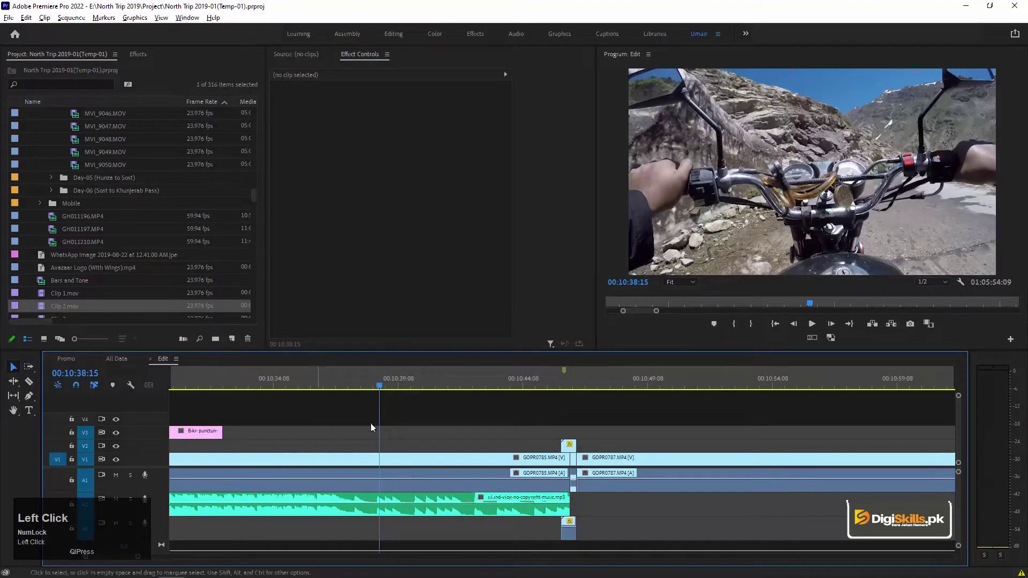
click(560, 382)
drag(561, 381, 574, 382)
key(equal)
key(equal)
key(equal)
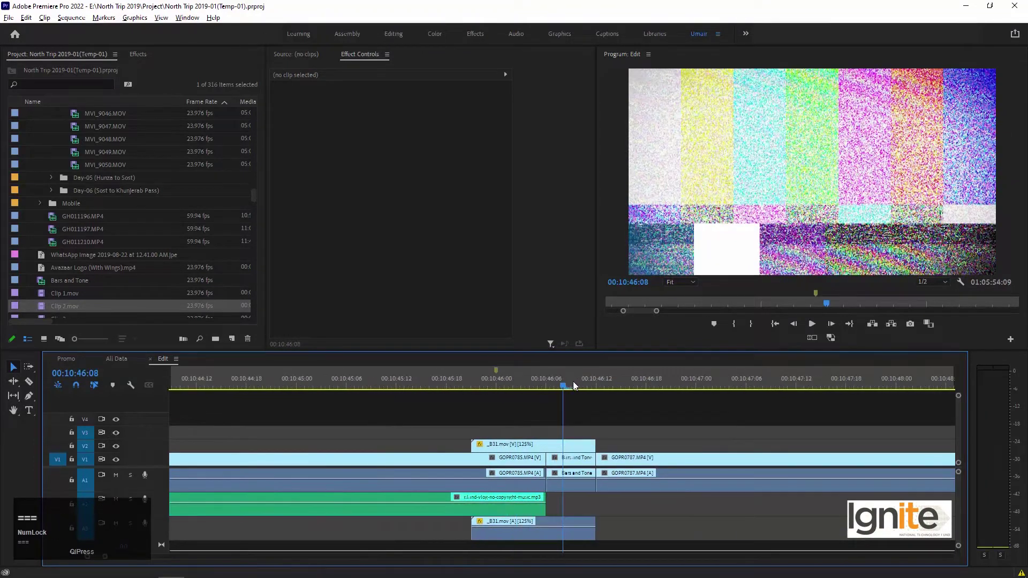
click(488, 384)
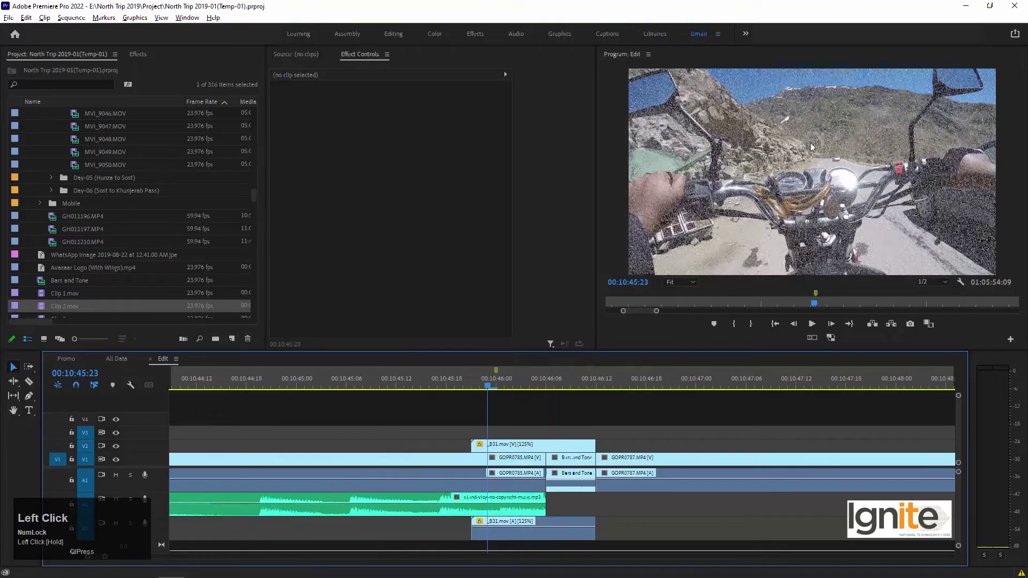
drag(496, 382, 521, 381)
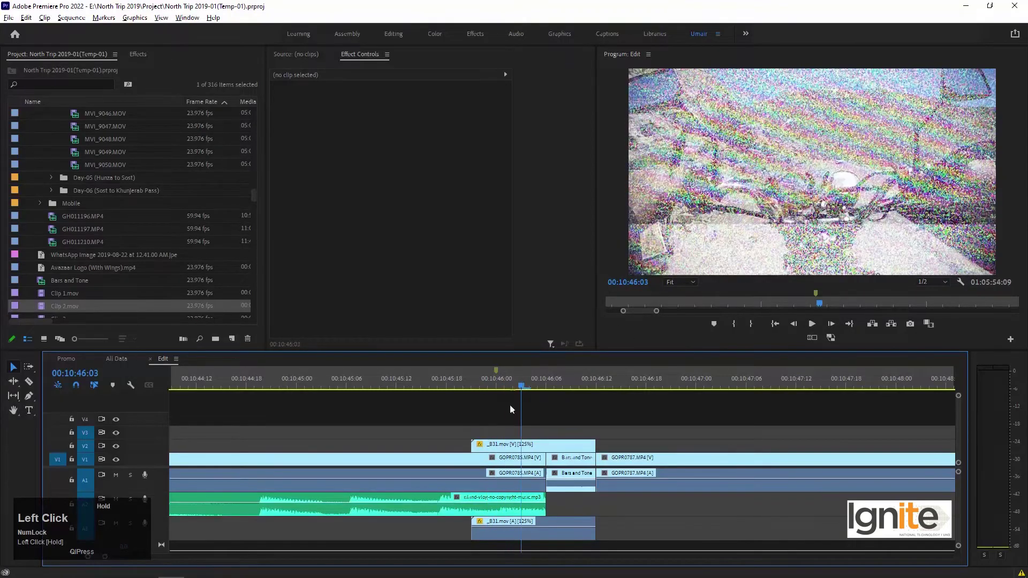
Step: Open the _B31.mov overlay clip from V2 in the source monitor and play it from its beginning
click(530, 447)
double_click(530, 447)
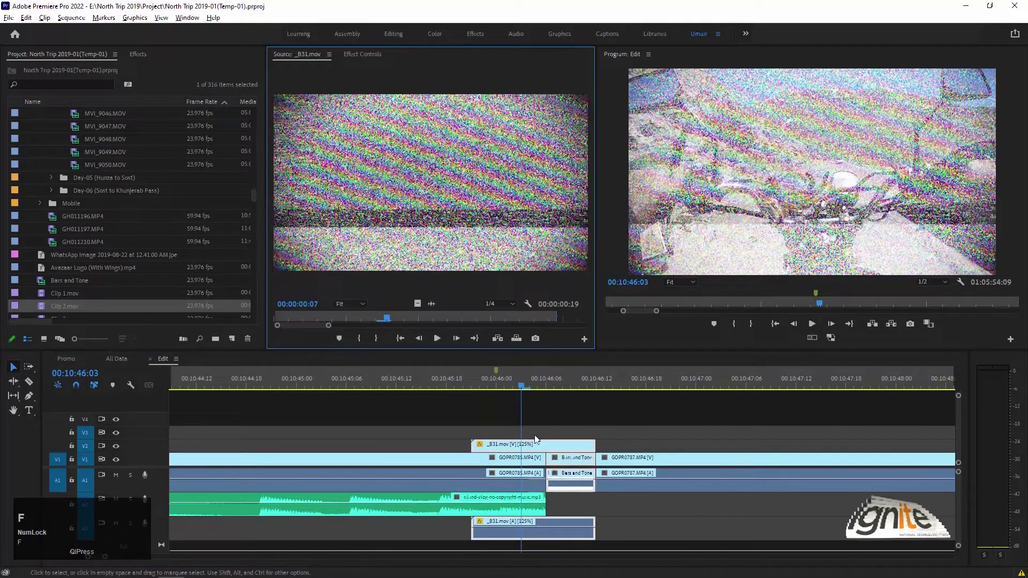
click(401, 166)
key(Home)
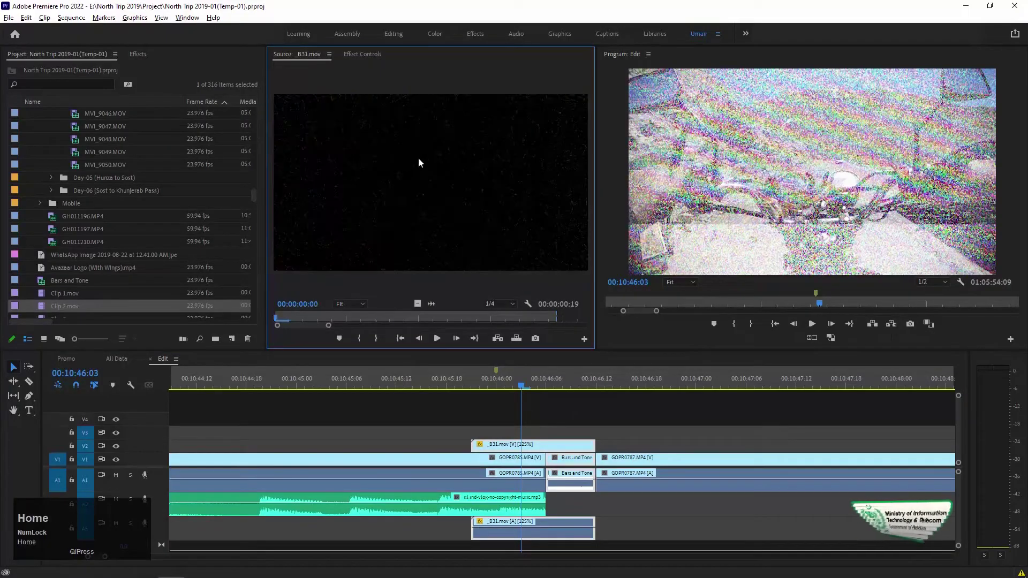
key(space)
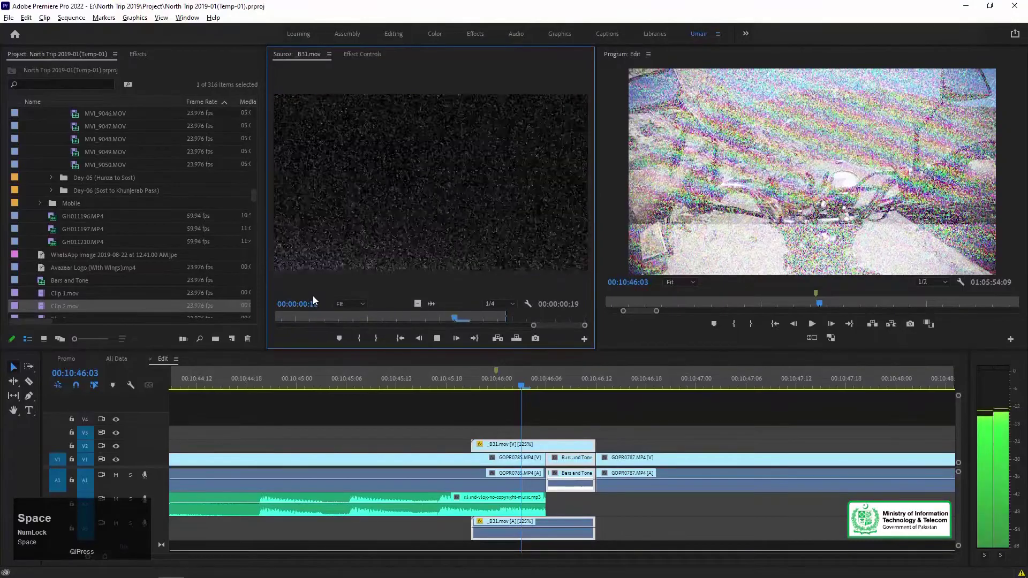
key(space)
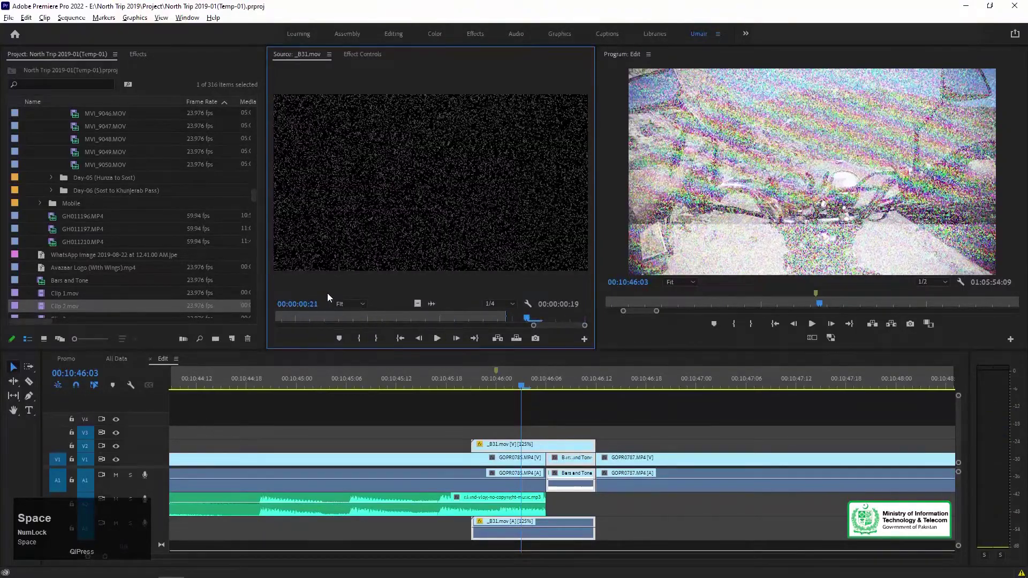
Step: Inspect the _B31.mov overlay's effect settings and its available opacity blend modes without changing them
click(357, 54)
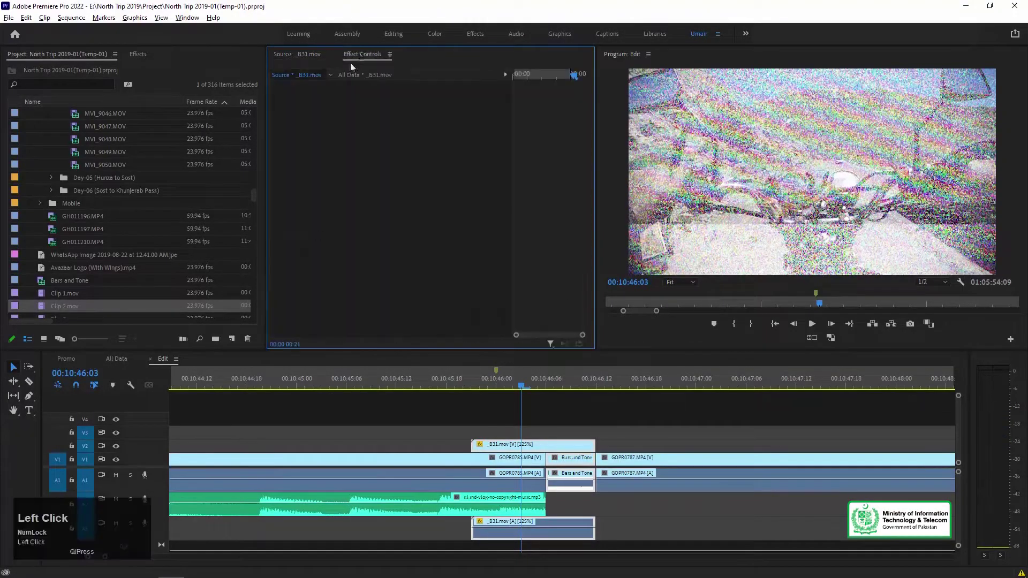
alt+click(548, 446)
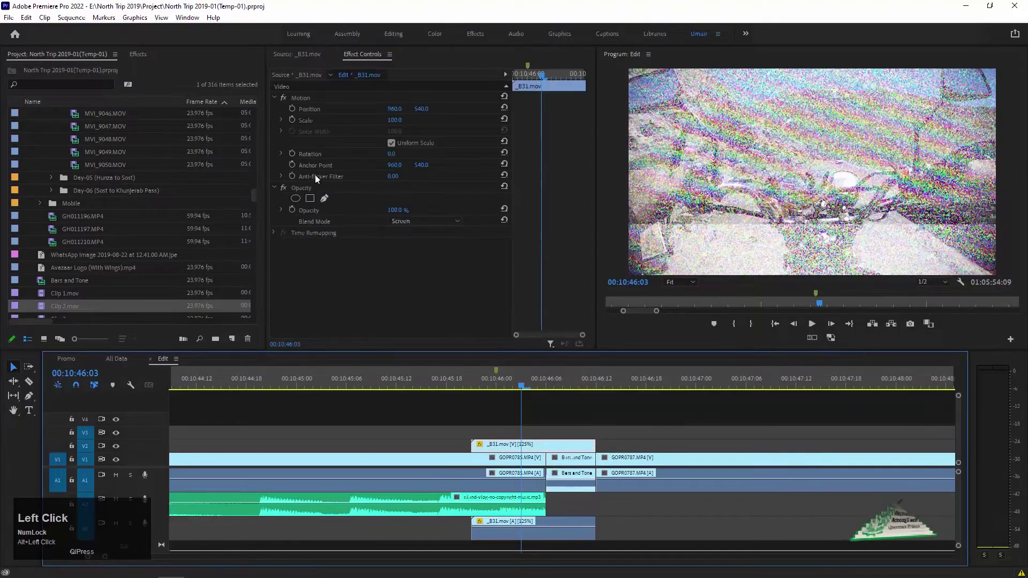
click(412, 223)
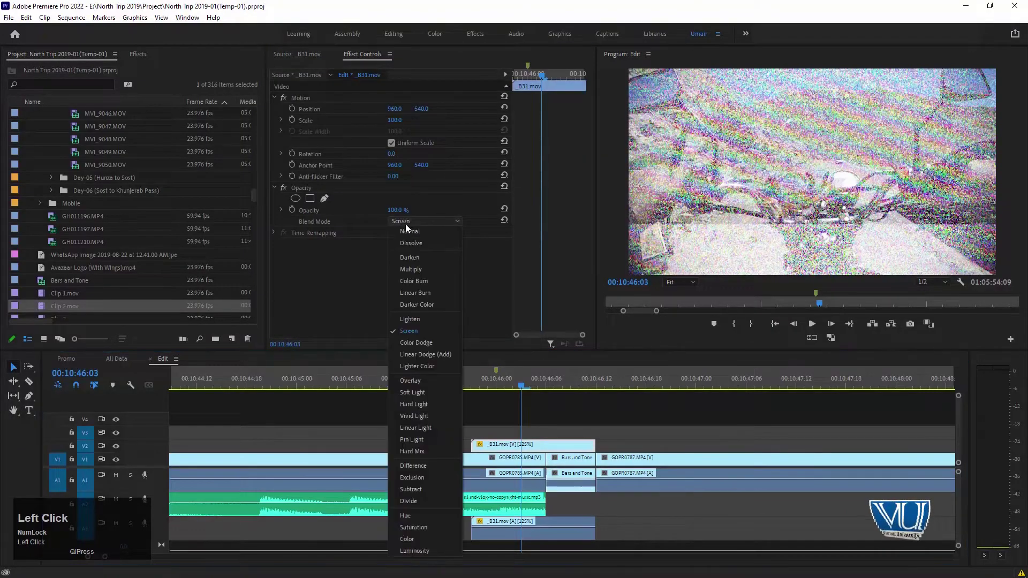
click(367, 275)
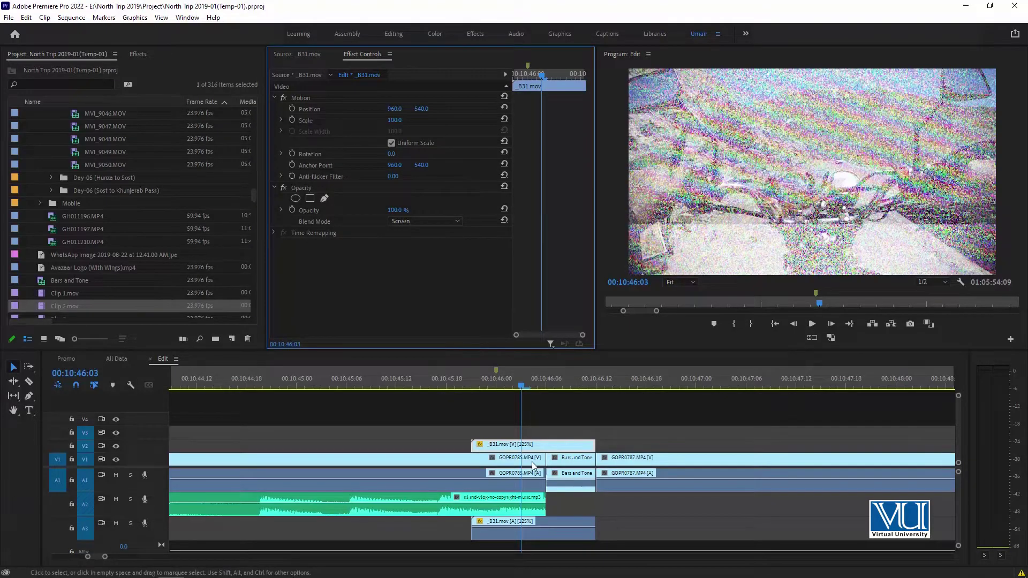
Step: Examine how the static overlay covers the cut and the Bars and Tone clip by scrubbing around 00:10:46
drag(527, 394, 545, 379)
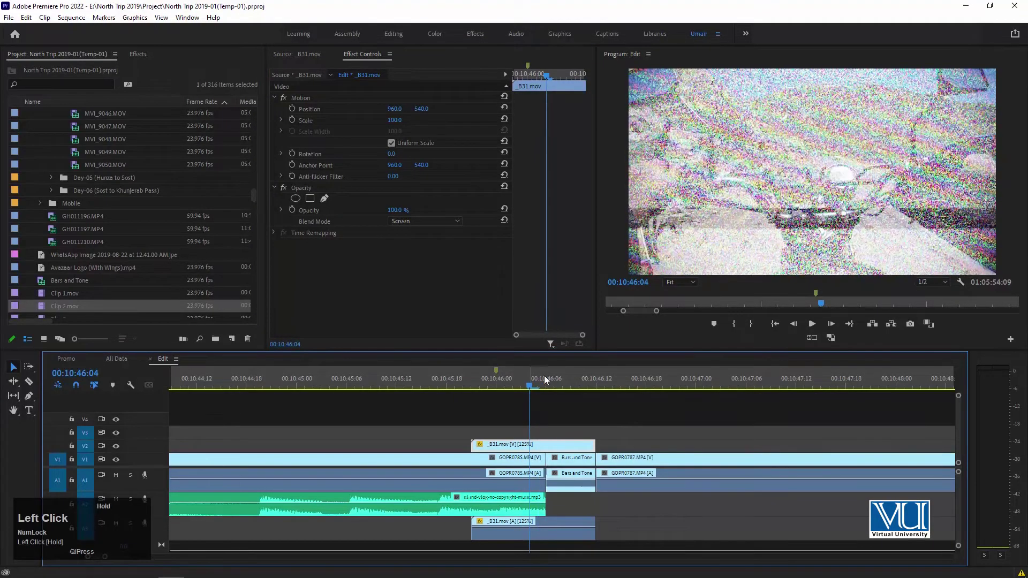
click(517, 404)
drag(452, 384, 514, 388)
click(482, 455)
click(576, 462)
drag(551, 379, 344, 378)
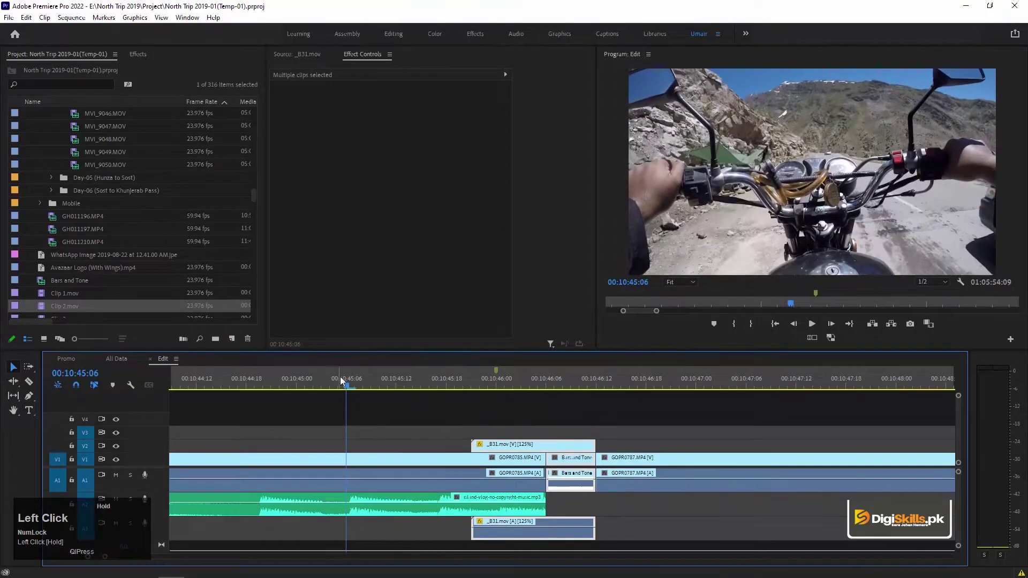
Step: Play the sequence from 00:10:41:13 through the glitch transition into the GOPR0787.MP4 motorcycle wheel shot
key(minus)
click(581, 402)
click(444, 383)
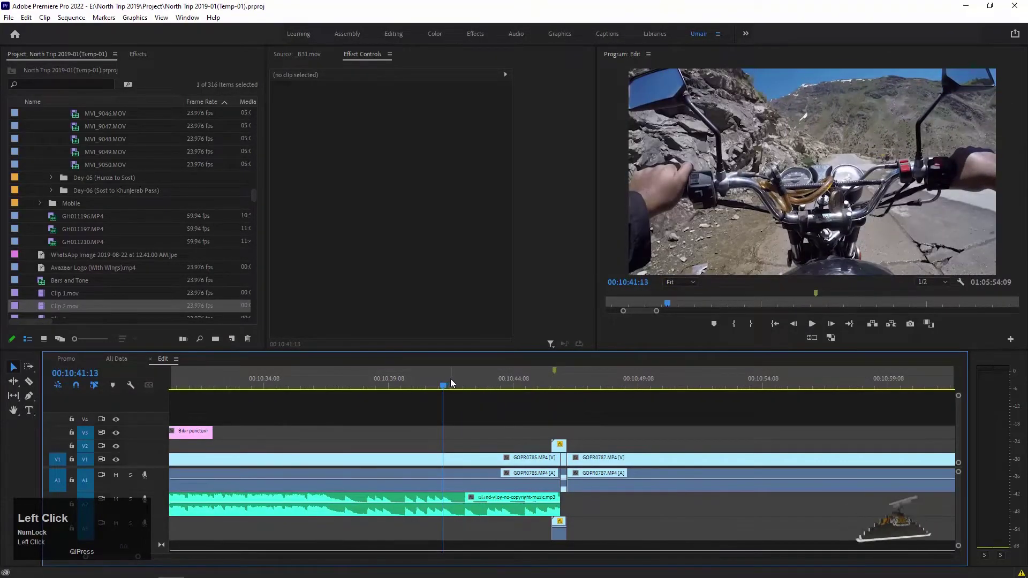
key(space)
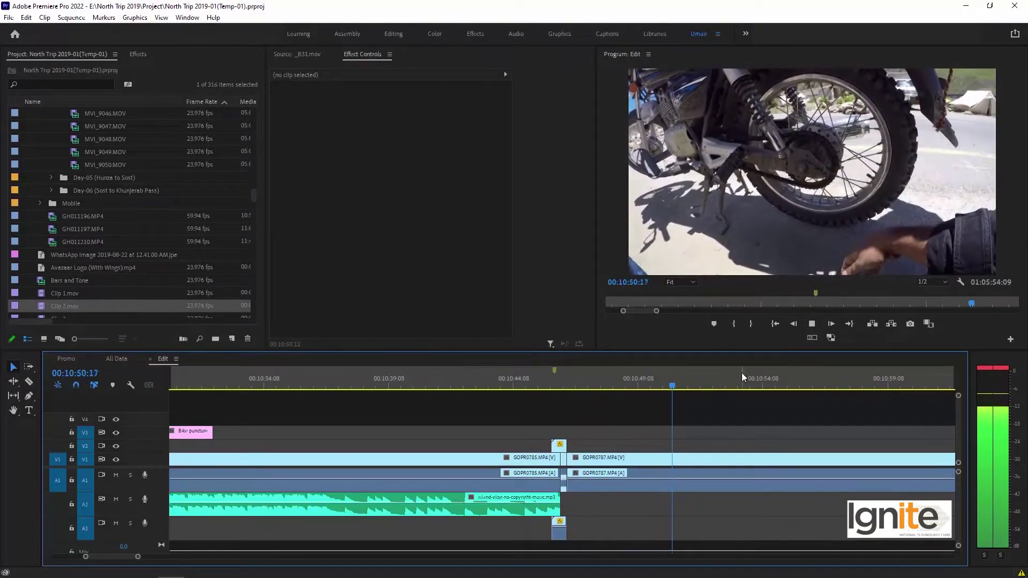
key(minus)
key(minus)
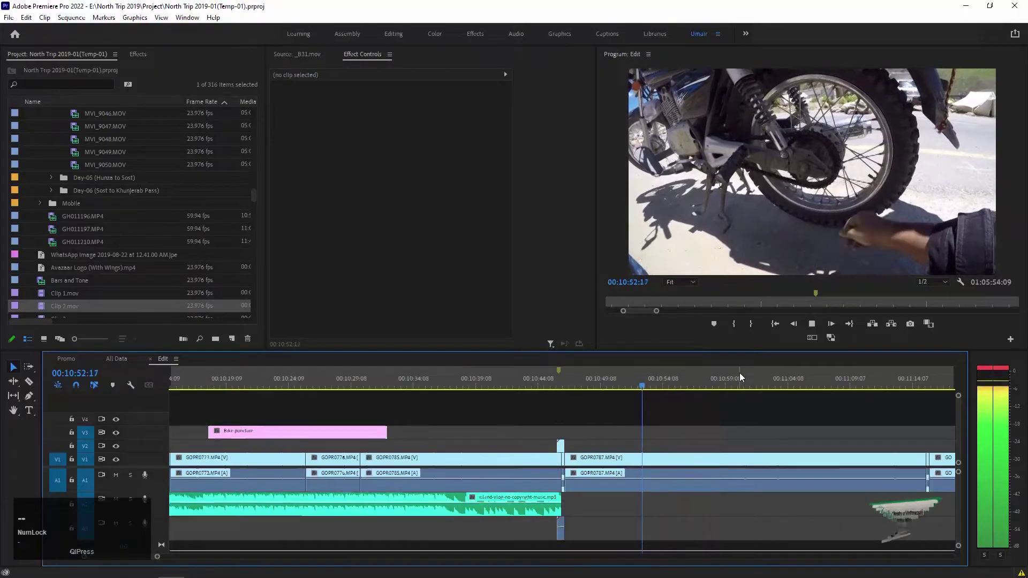
key(minus)
key(equal)
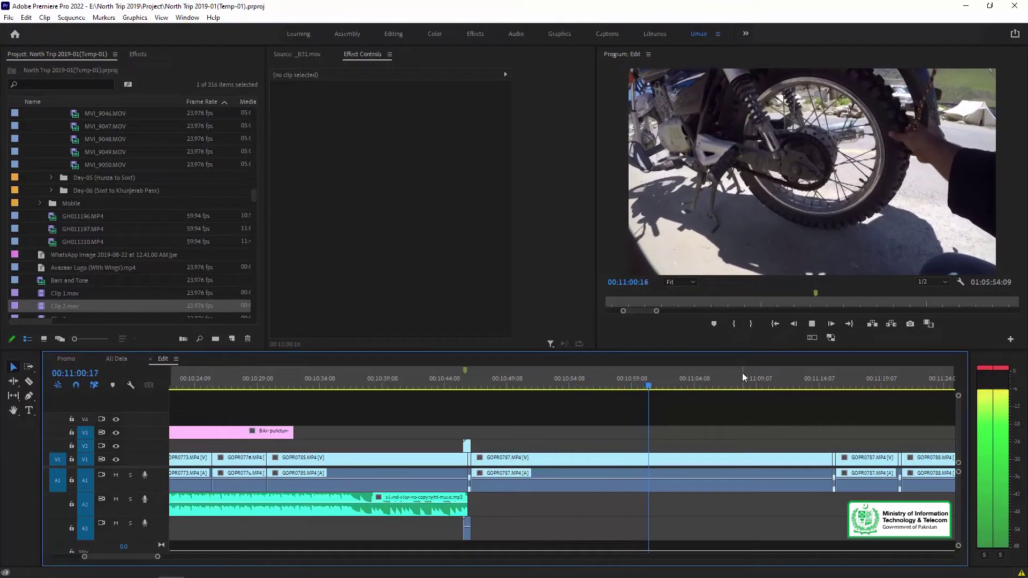
key(space)
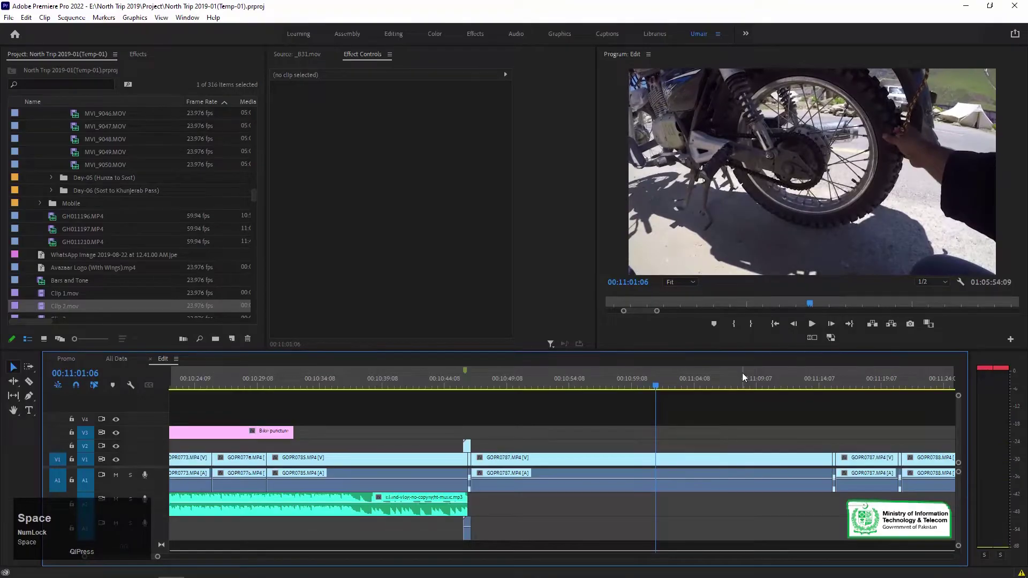
Step: Scrub from the riding shot across the wheel shot and place the playhead at 00:11:14:07, before the next glitch
click(306, 376)
drag(326, 375, 390, 371)
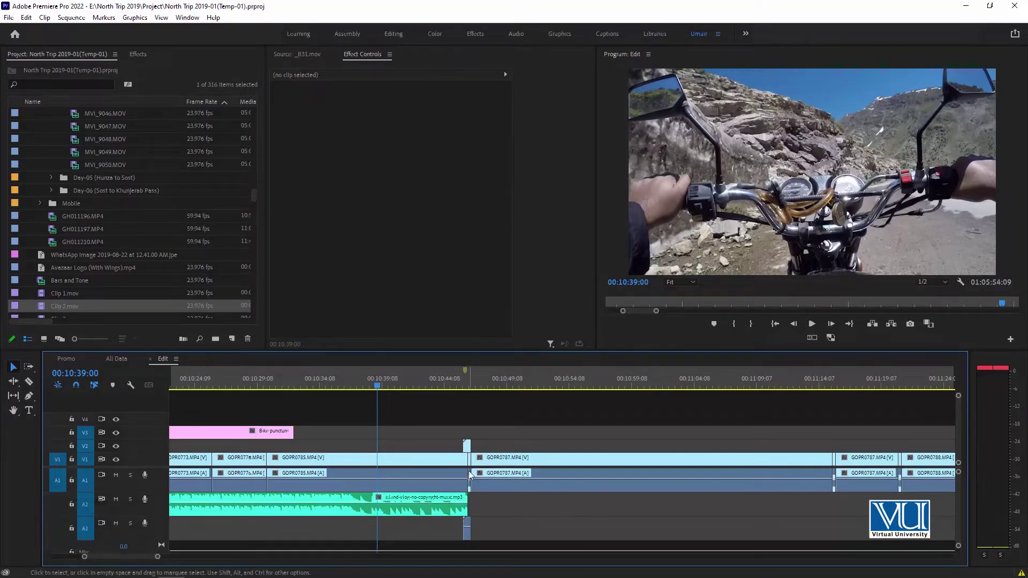
drag(460, 378, 751, 390)
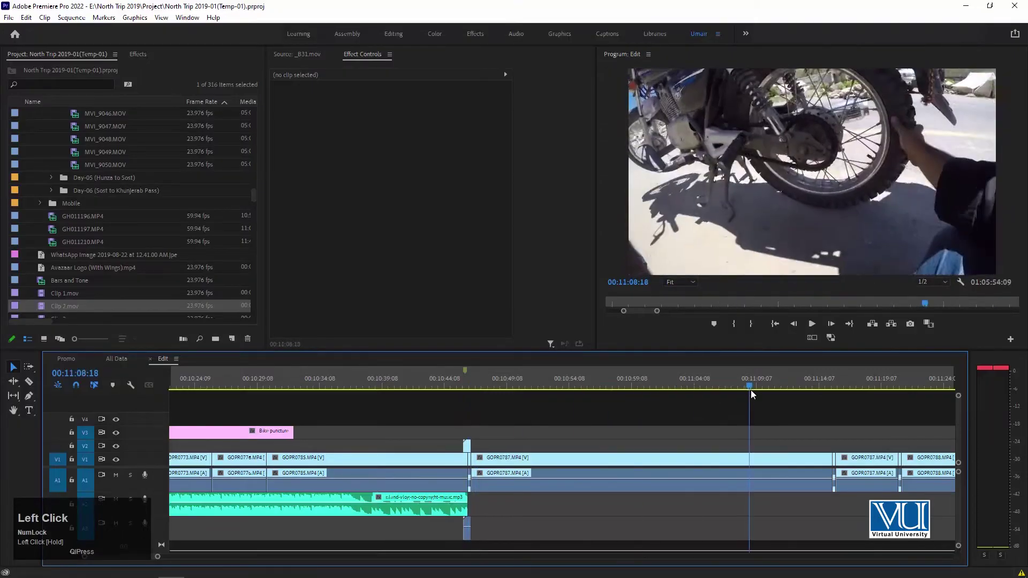
scroll(801, 420, down, 5)
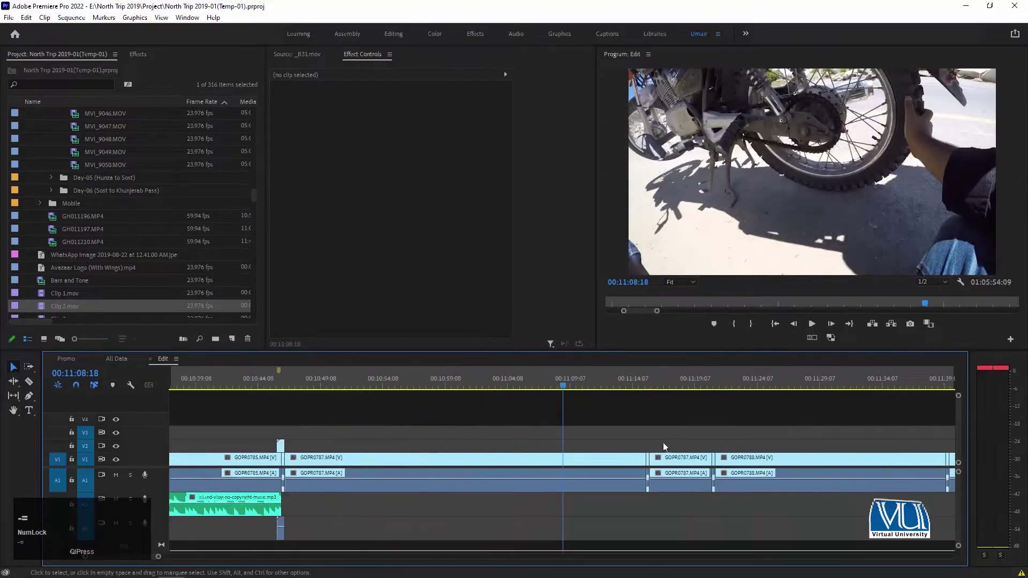
click(633, 381)
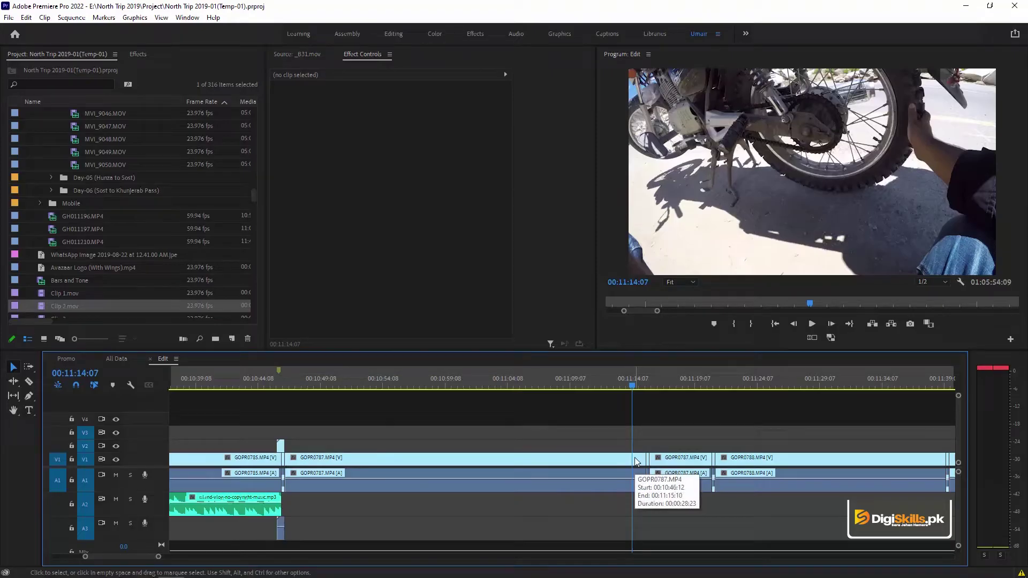
Step: Review the settings for a new Bars and Tone item without creating it
click(9, 18)
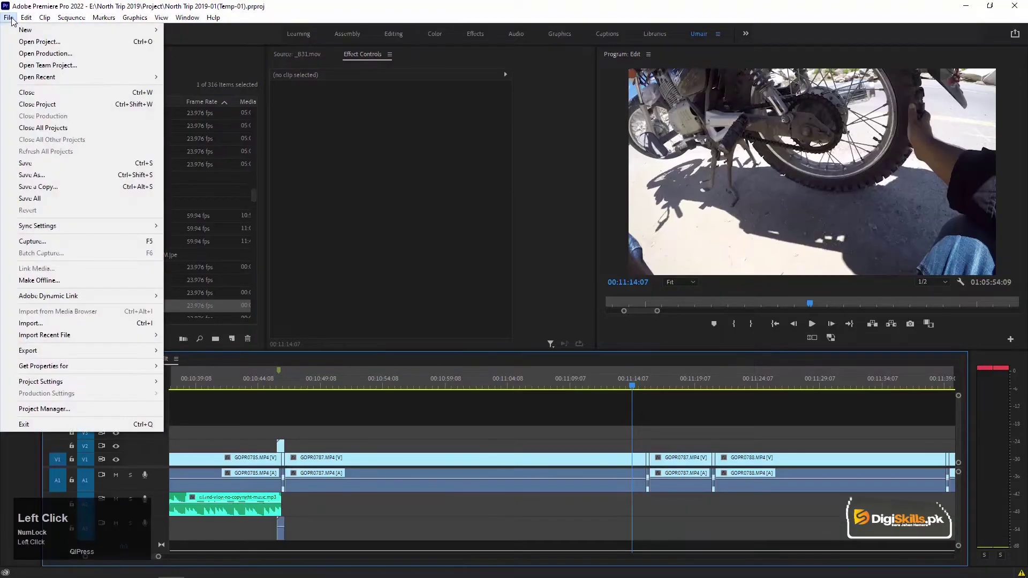
mouse_move(14, 31)
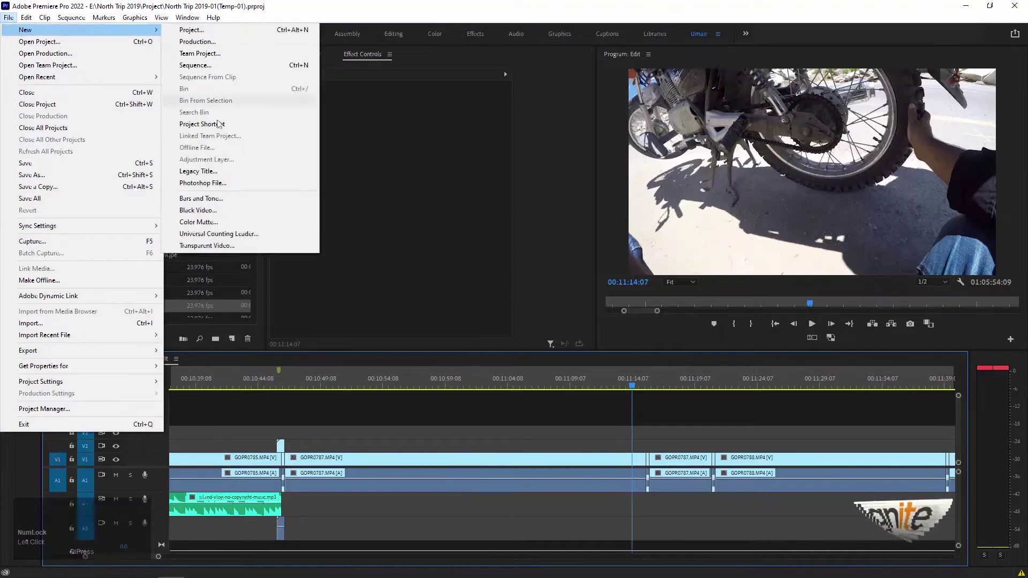
click(216, 204)
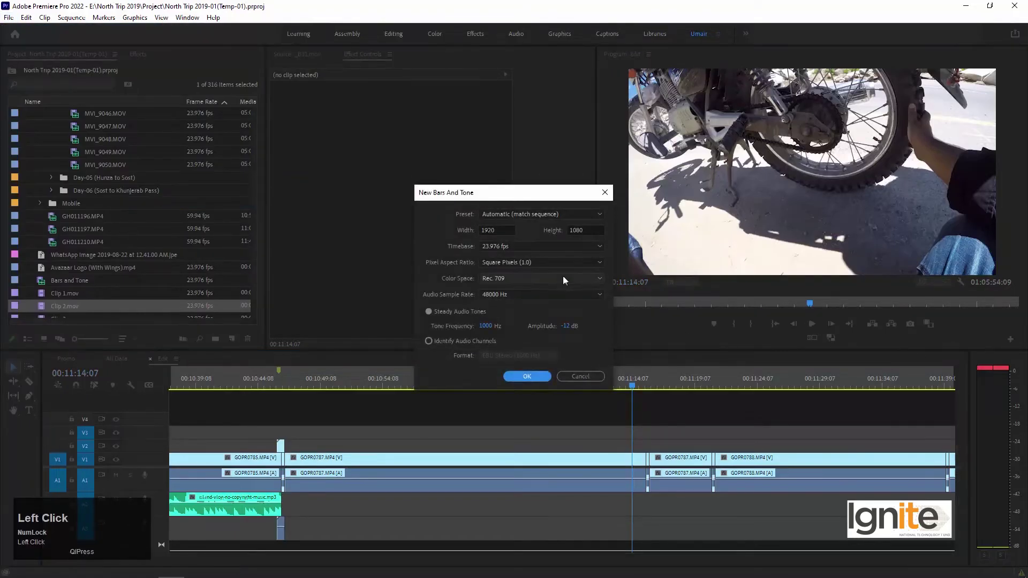
click(571, 377)
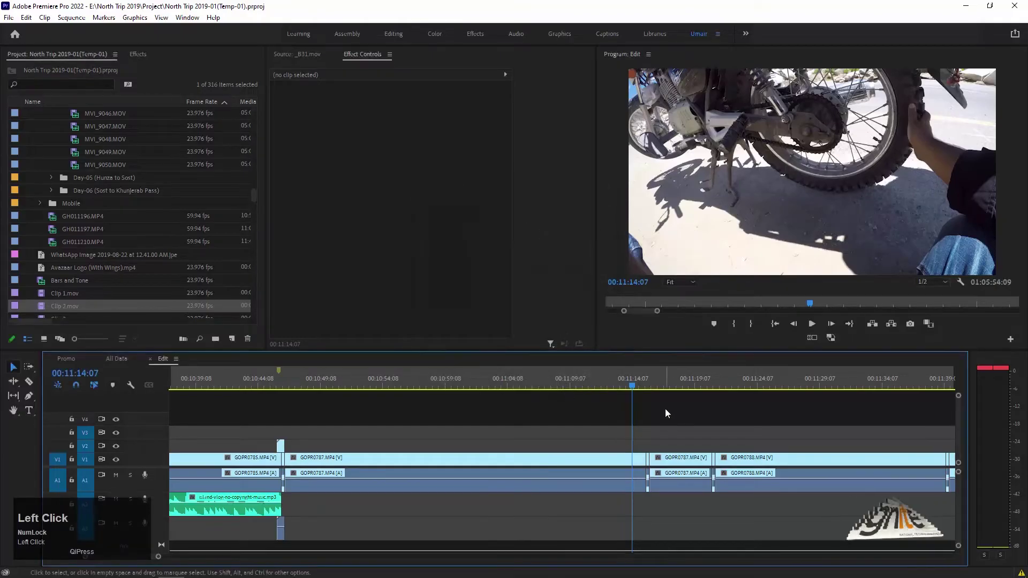
Step: Remove the Bars and Tone clip between GOPR0787.MP4 and GOPR0788.MP4 at about 00:11:20:18, closing the gap
key(space)
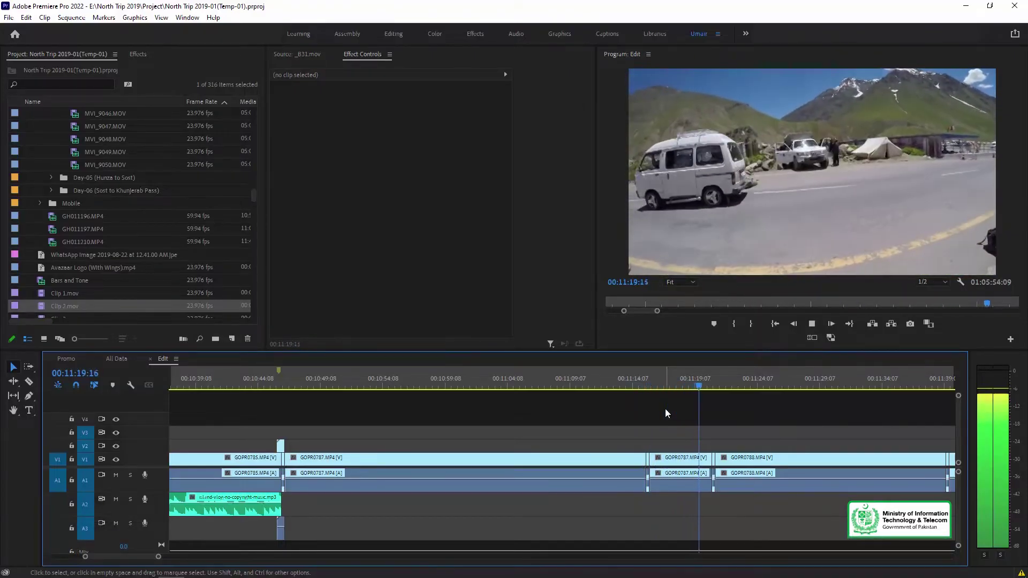
key(space)
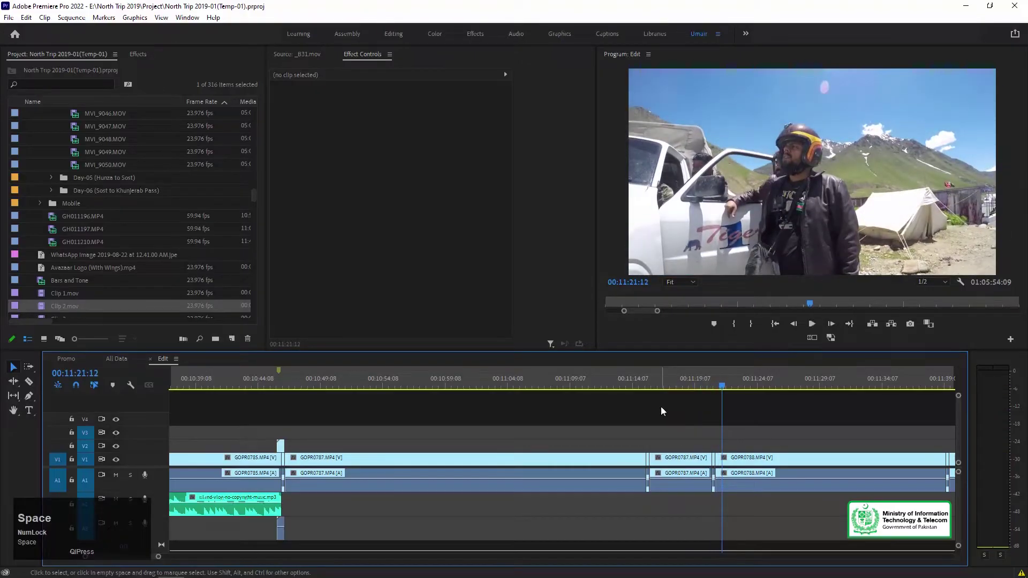
key(equal)
key(minus)
scroll(638, 417, down, 2)
scroll(637, 416, up, 3)
click(546, 464)
scroll(541, 435, up, 2)
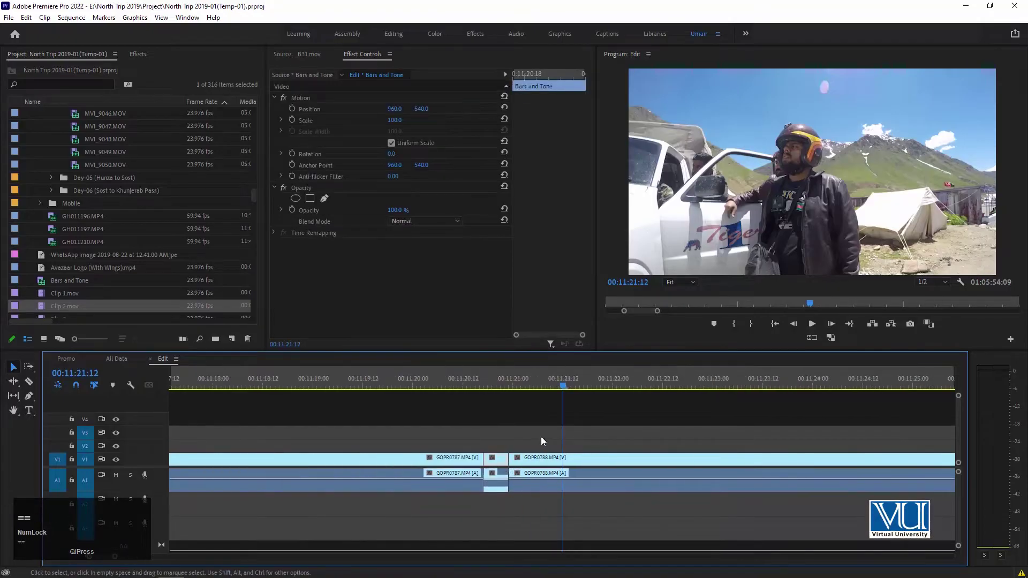
shift+click(495, 478)
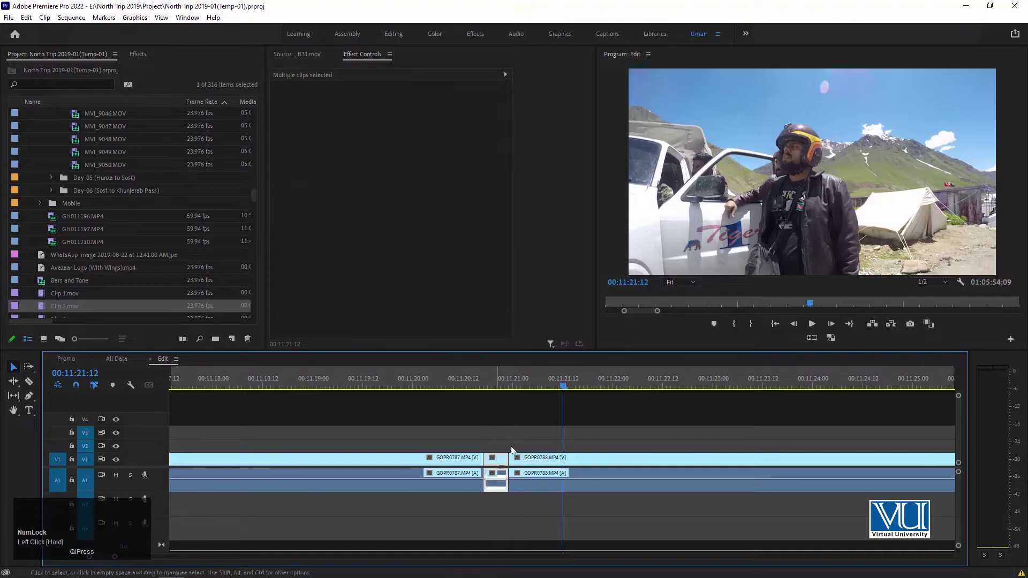
click(490, 458)
key(Delete)
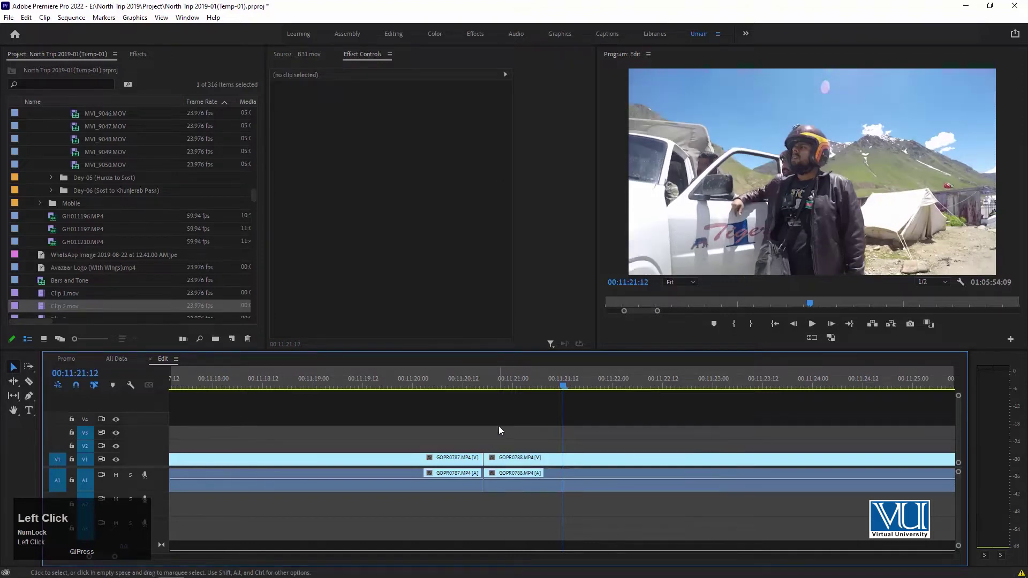
Step: Play the sequence from about 00:11:19:10 to check the direct cut from GOPR0787.MP4 to GOPR0788.MP4
key(minus)
click(510, 388)
key(space)
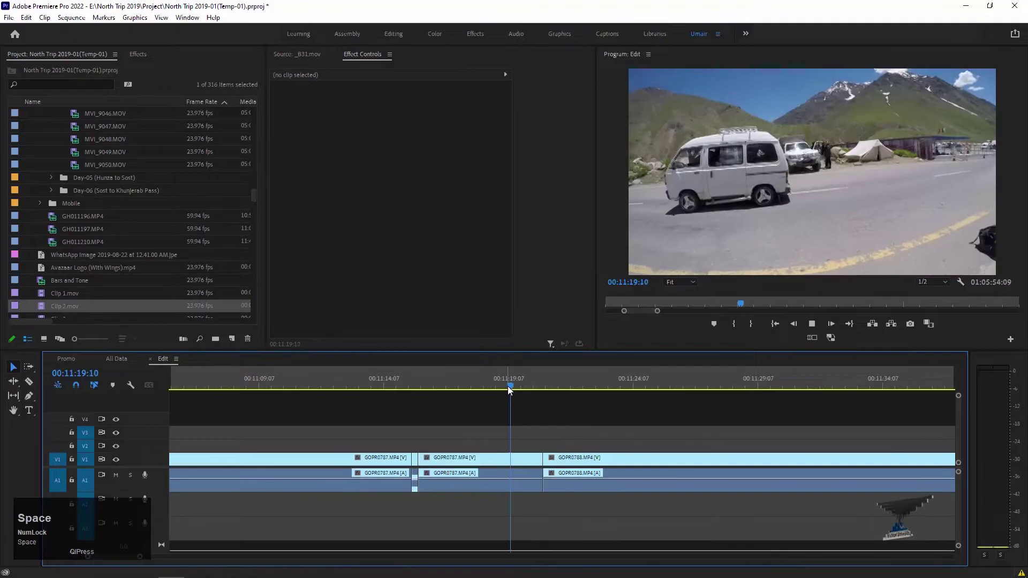
Step: Undo the removal of the Bars and Tone clip between GOPR0787.MP4 and GOPR0788.MP4, and play across the cut again
key(space)
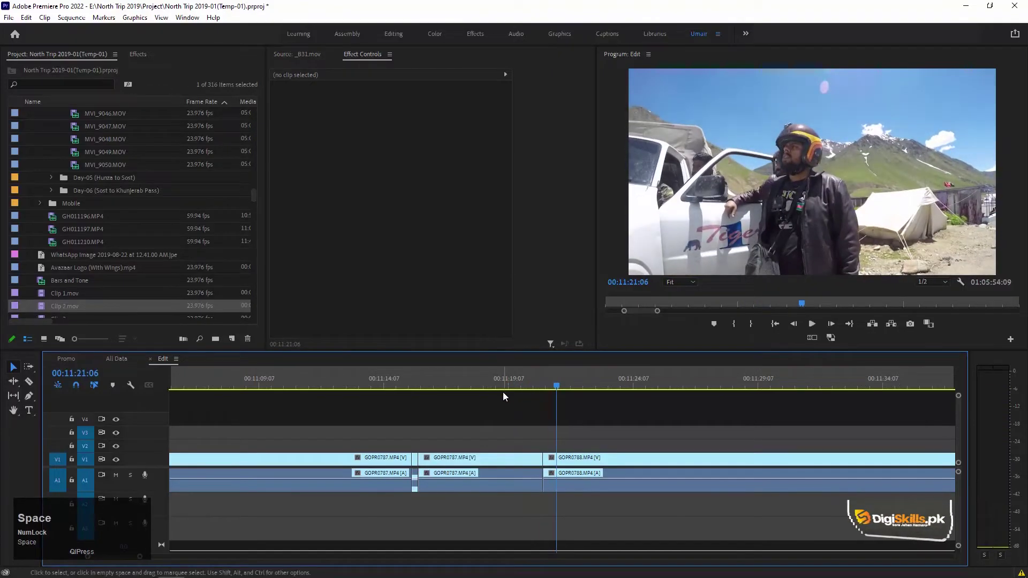
key(ctrl+z)
key(space)
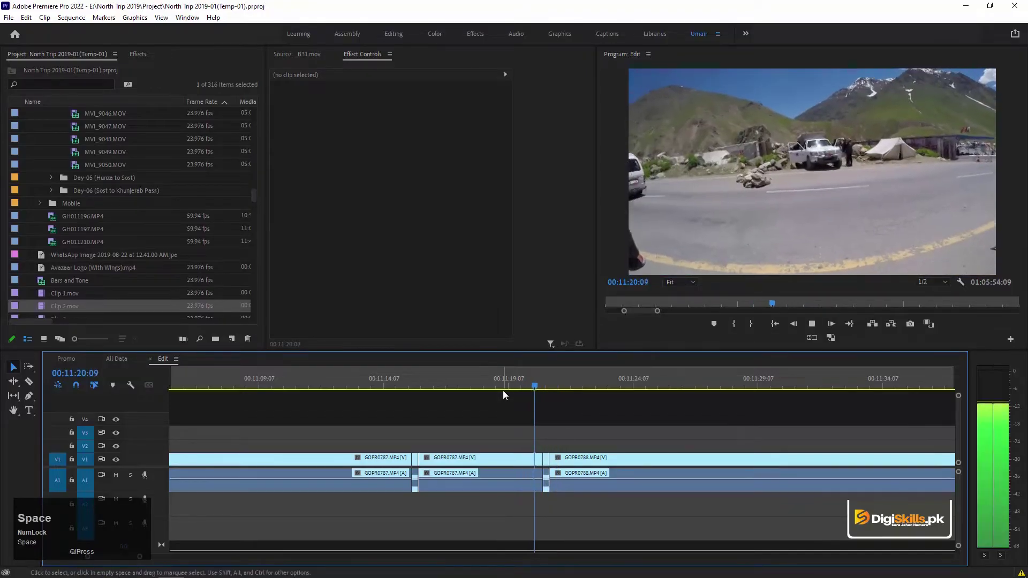
key(space)
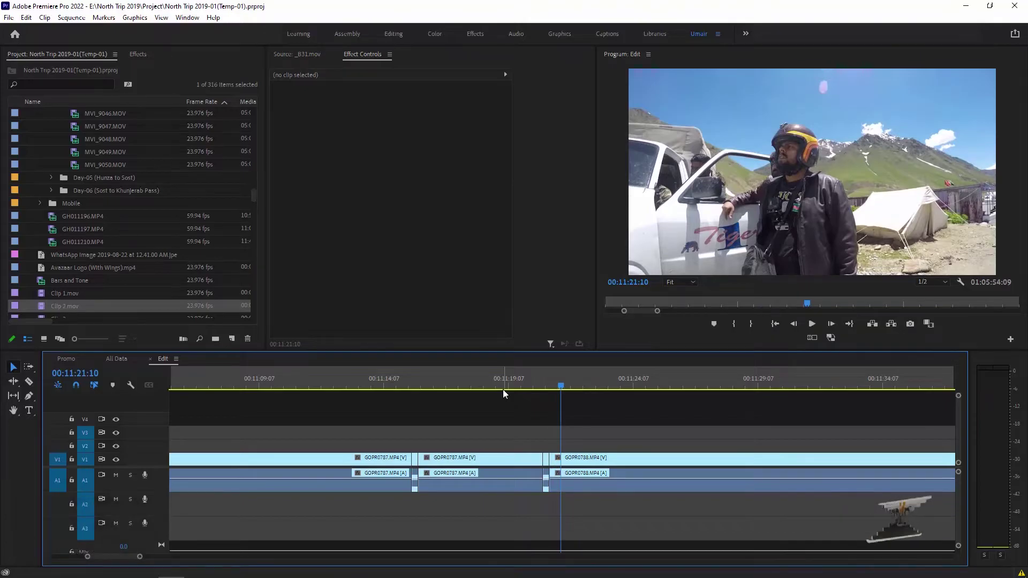
Step: Skim the GOPR0788.MP4 and GOPR0789.MP4 shots, and return the playhead to the wheel shot in GOPR0787.MP4 at 00:11:05:17
key(minus)
key(minus)
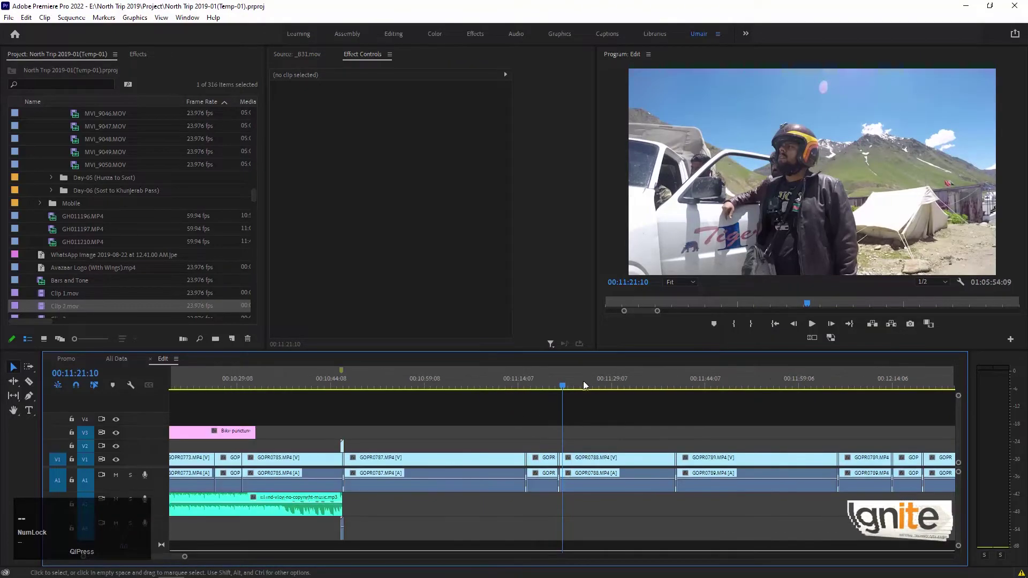
click(592, 381)
mouse_move(594, 384)
mouse_down()
mouse_move(696, 387)
mouse_move(604, 389)
mouse_up()
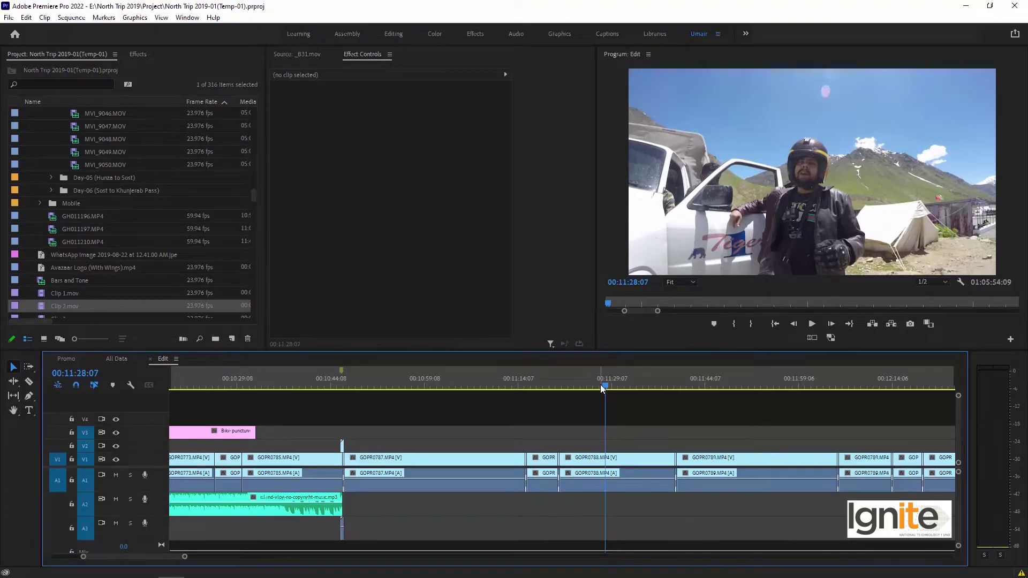
click(755, 381)
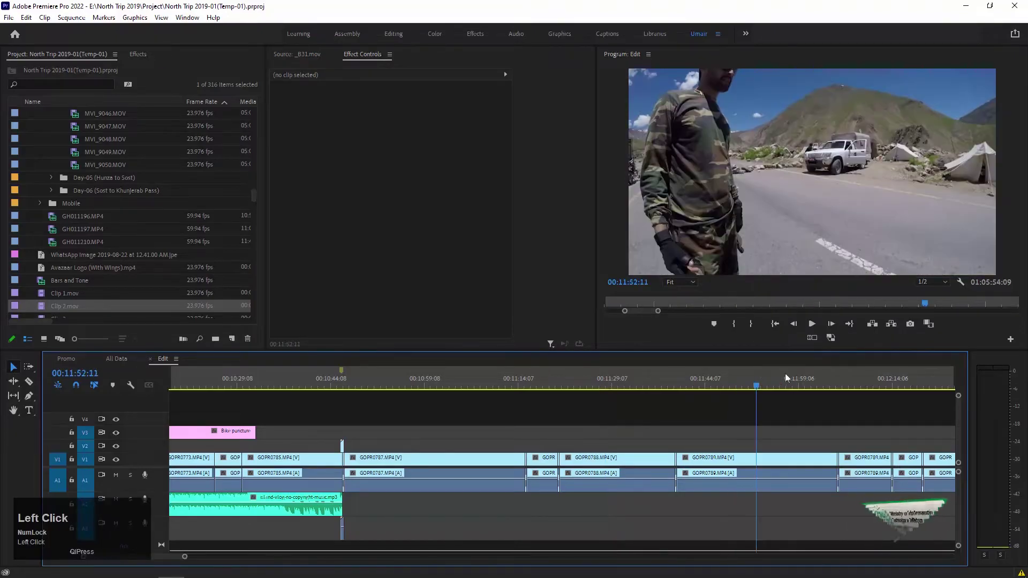
click(797, 372)
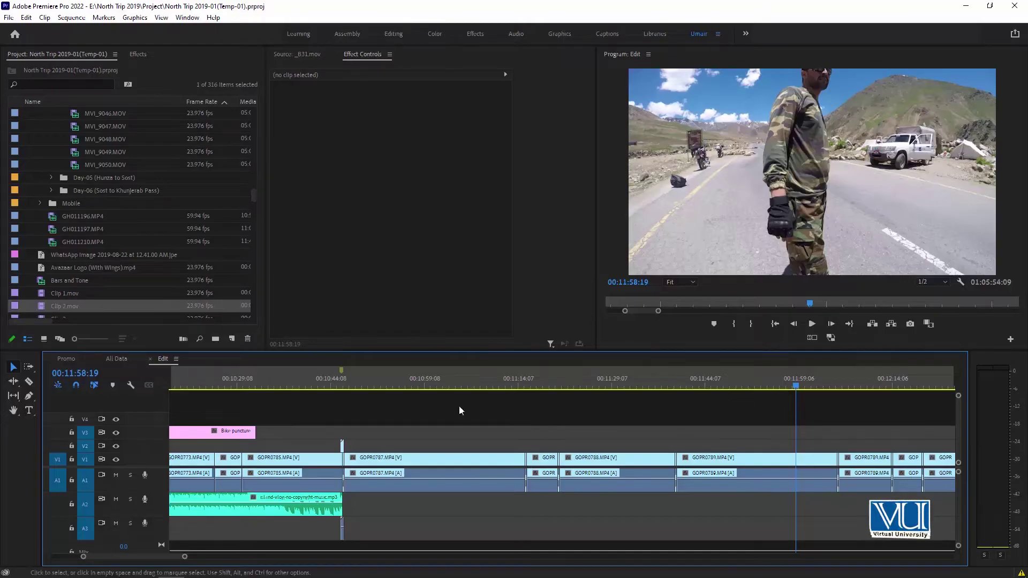
click(425, 379)
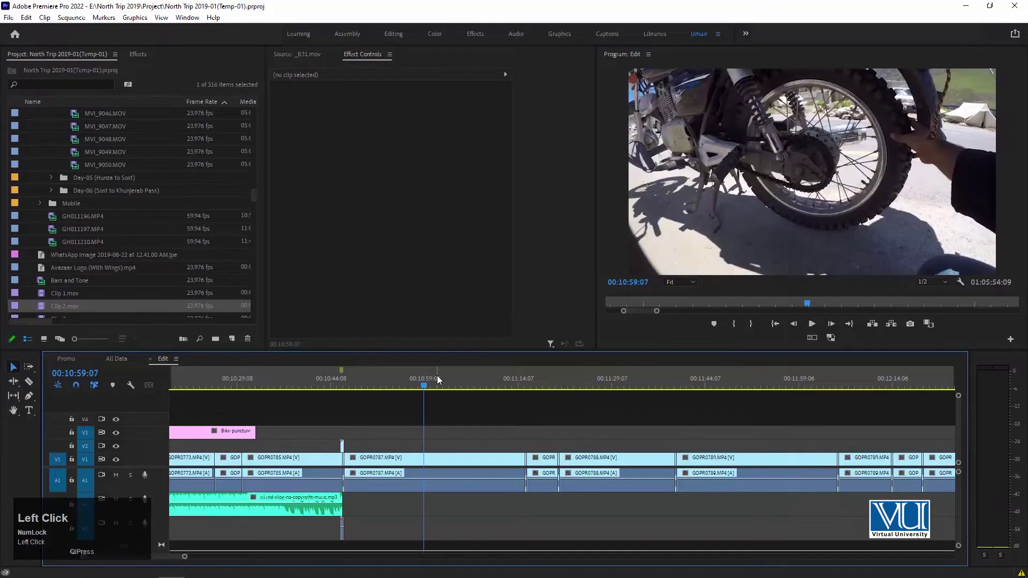
drag(437, 379, 465, 383)
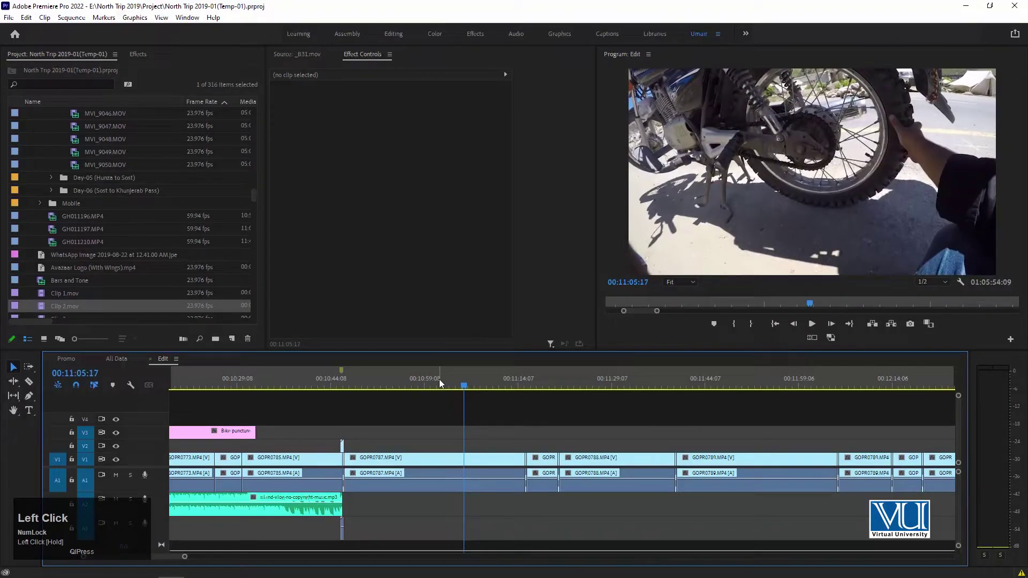
Step: Open Clip 2.mov in the Source Monitor and play its first four seconds to preview the camera recording overlay
double_click(38, 304)
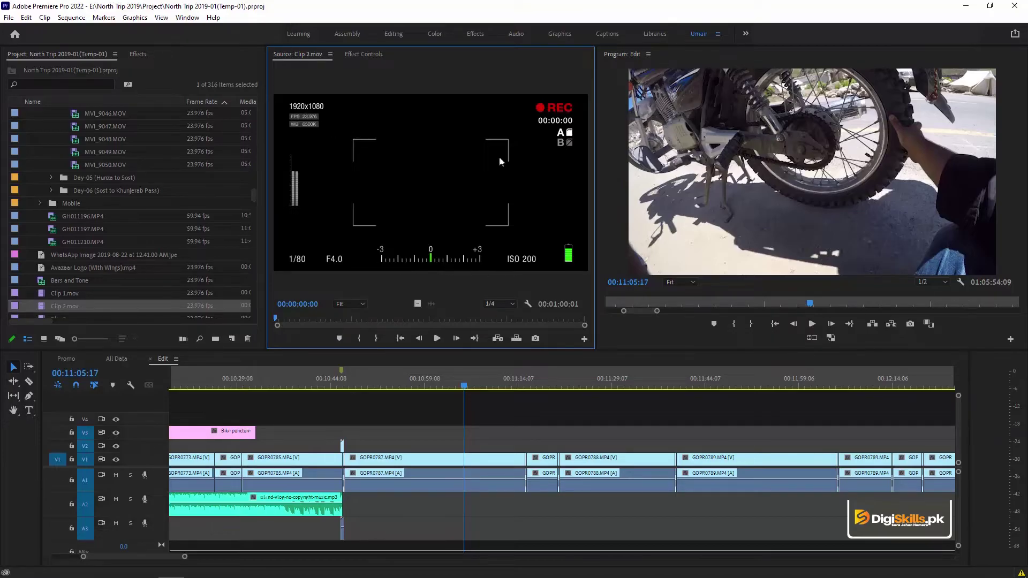
key(space)
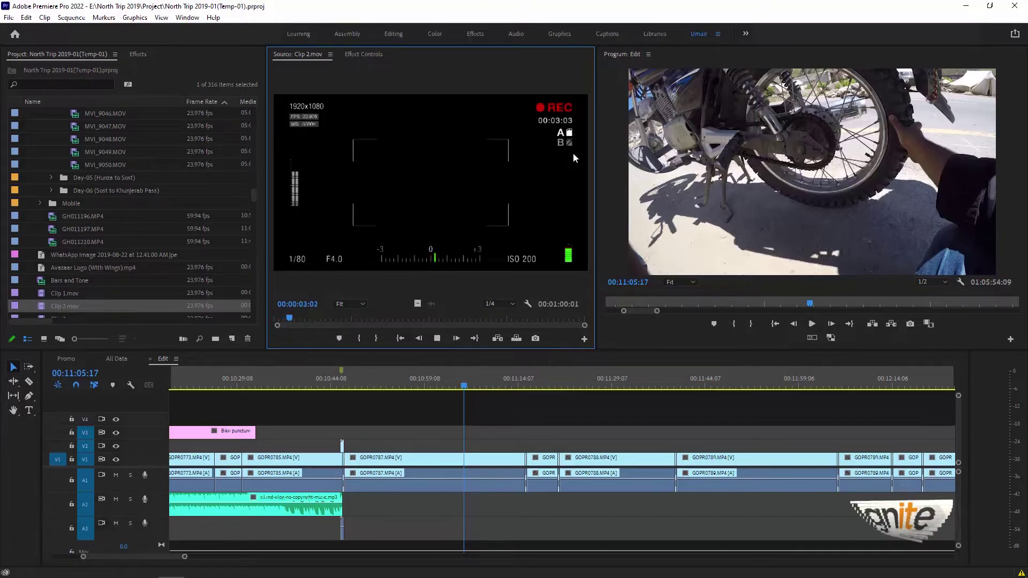
key(space)
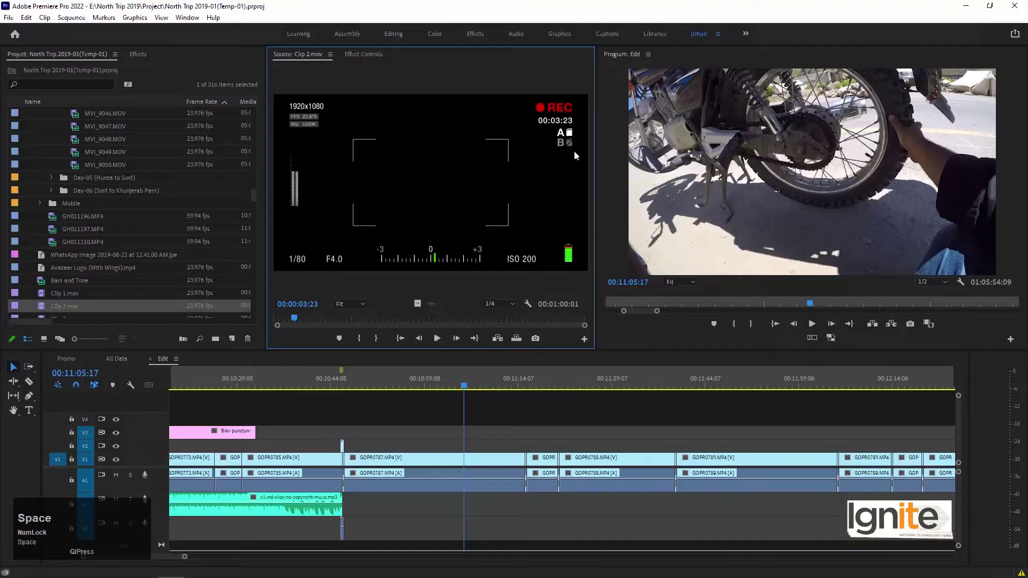
Step: Place only the video of Clip 2.mov on V3, aligned with the start of GOPR0787.MP4 at about 00:10:46:12
drag(418, 304, 351, 431)
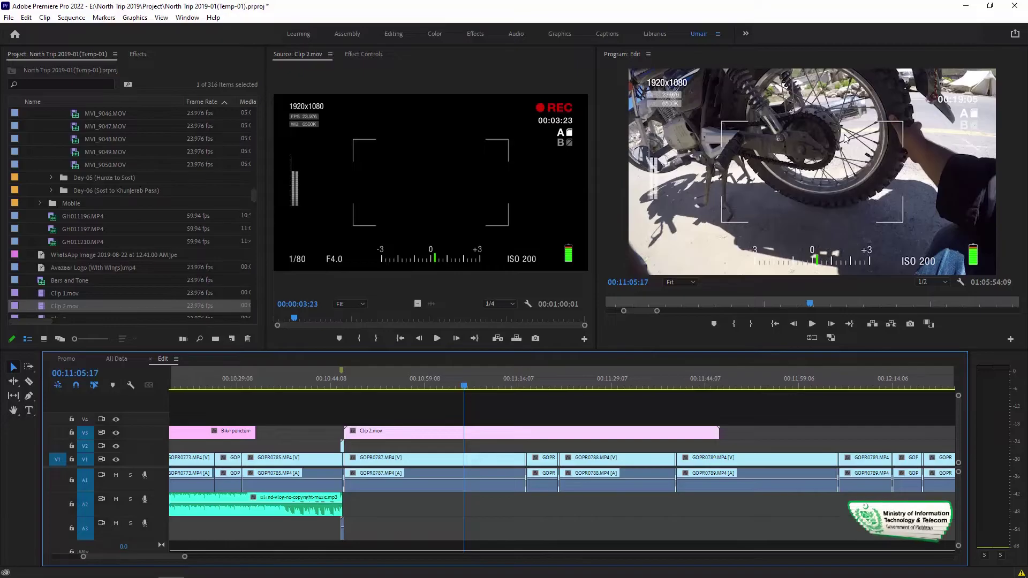
click(436, 434)
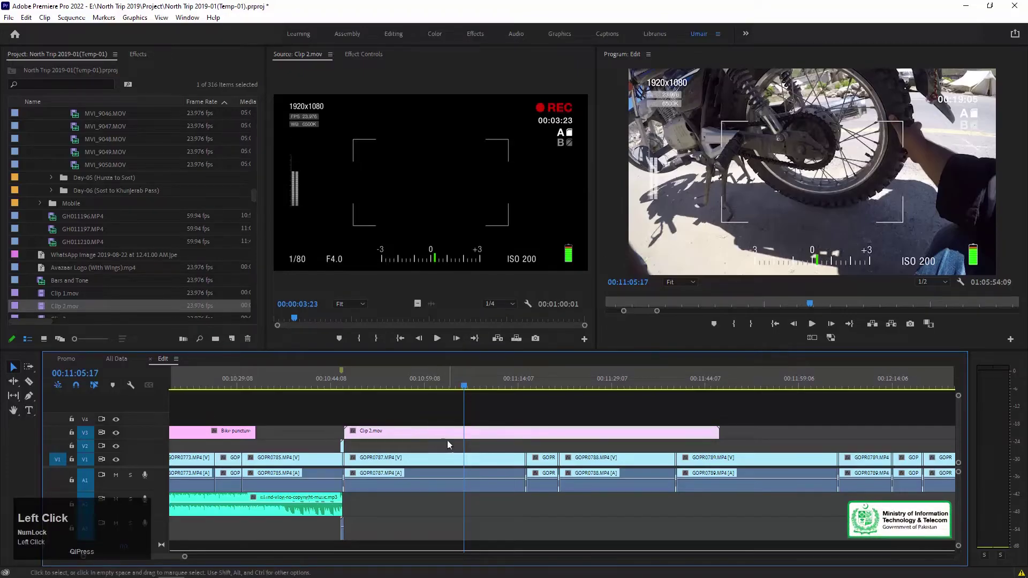
drag(492, 450, 449, 491)
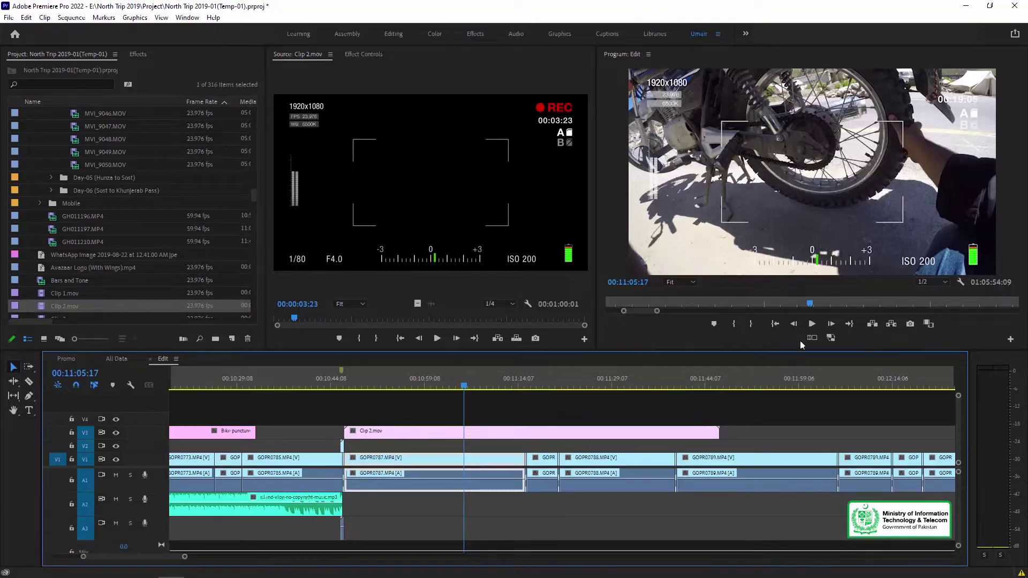
Step: Play the sequence under the Clip 2.mov overlay from 00:11:13:15 and around the cut to GOPR0789.MP4, parking the playhead at 00:11:44:07
click(346, 380)
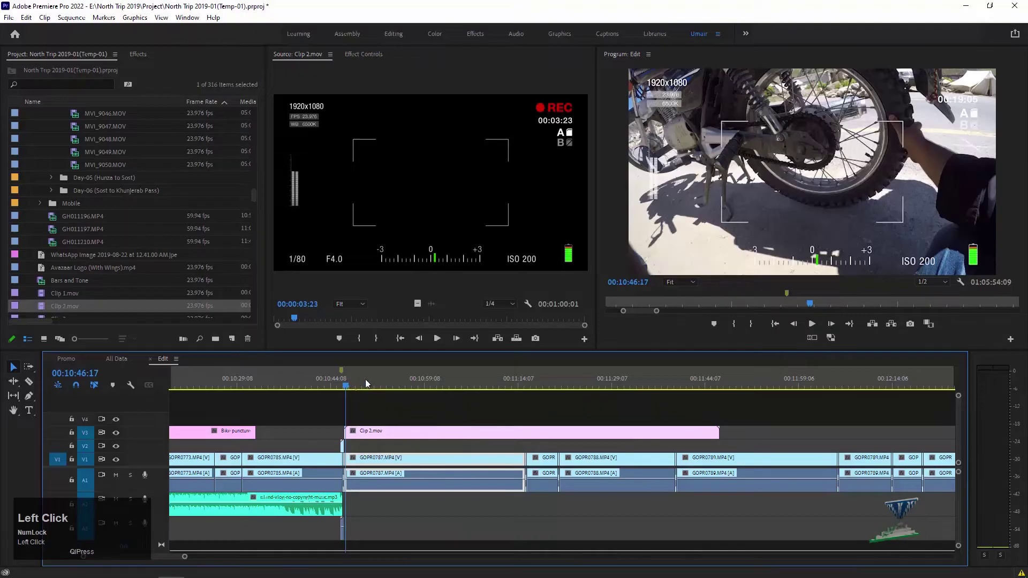
click(513, 380)
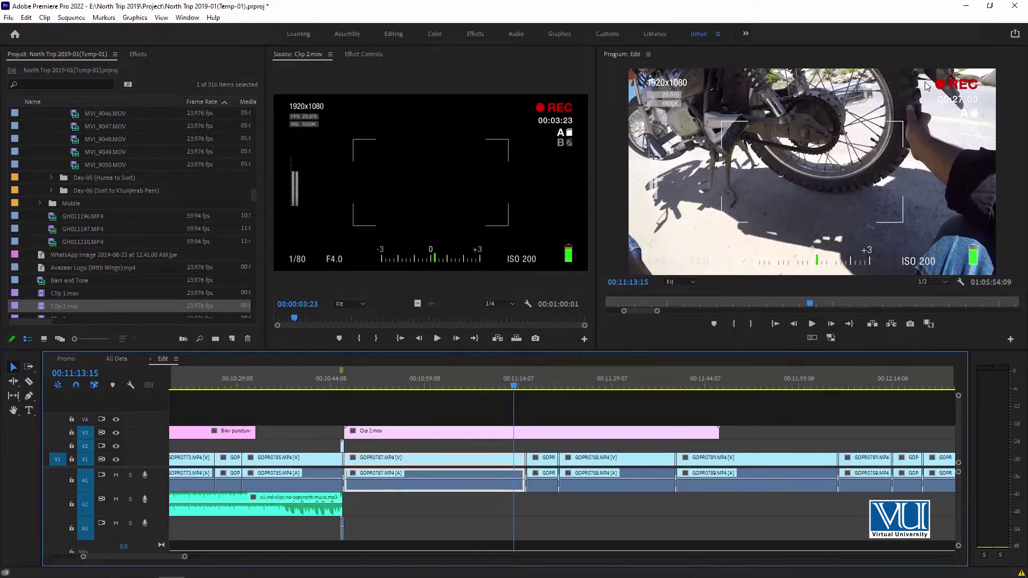
key(space)
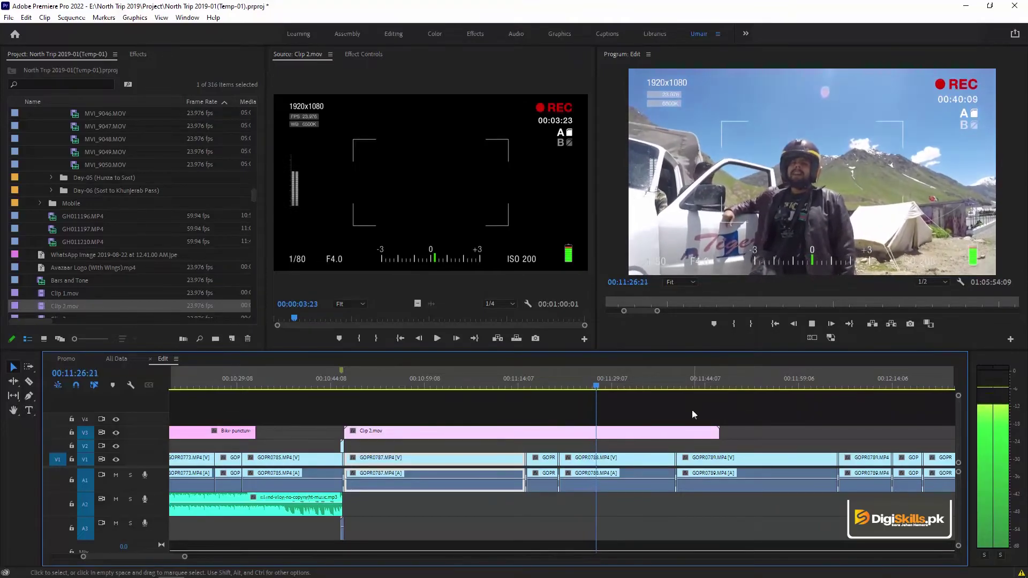
key(space)
click(665, 386)
key(space)
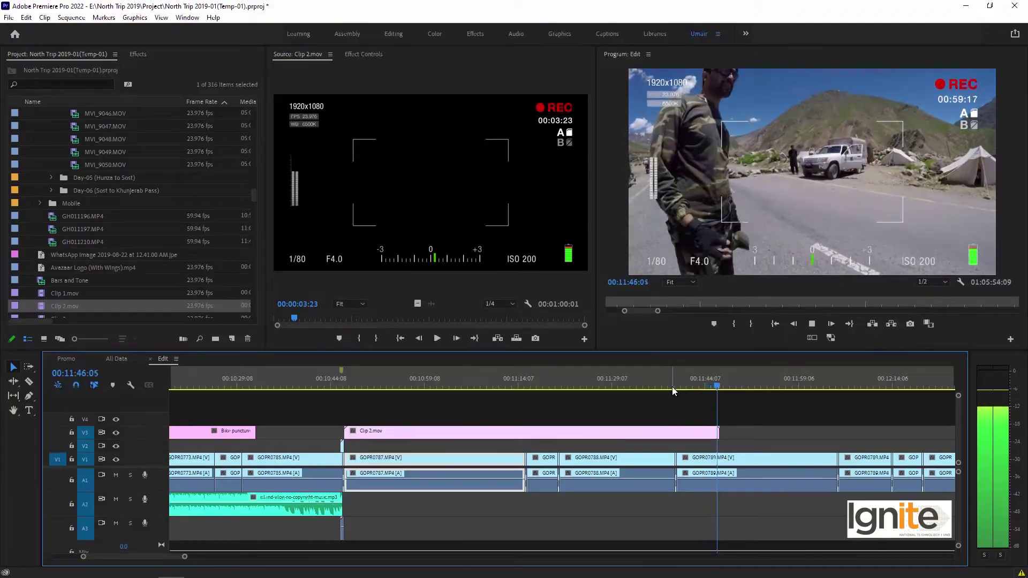
drag(673, 387, 705, 387)
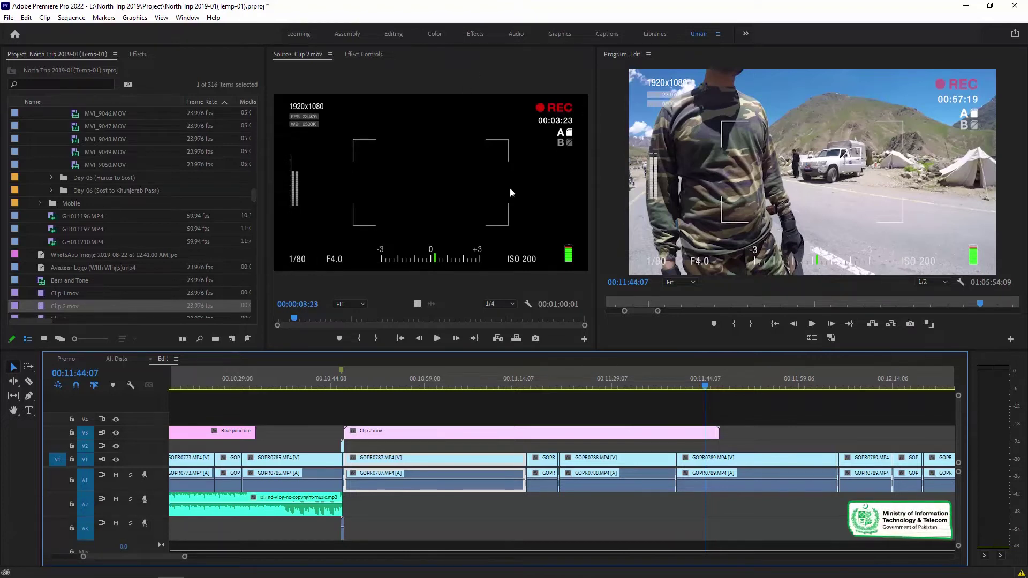
Step: Play from 00:11:37:21 to about 00:11:40:02 to check the glitch between GOPR0788.MP4 and GOPR0789.MP4 with the overlay
click(697, 464)
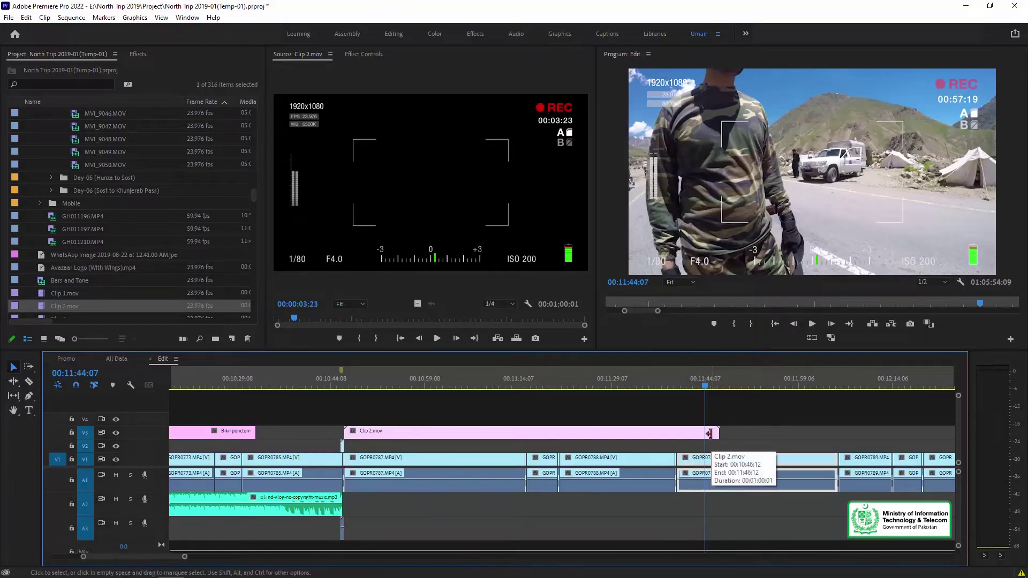
click(667, 385)
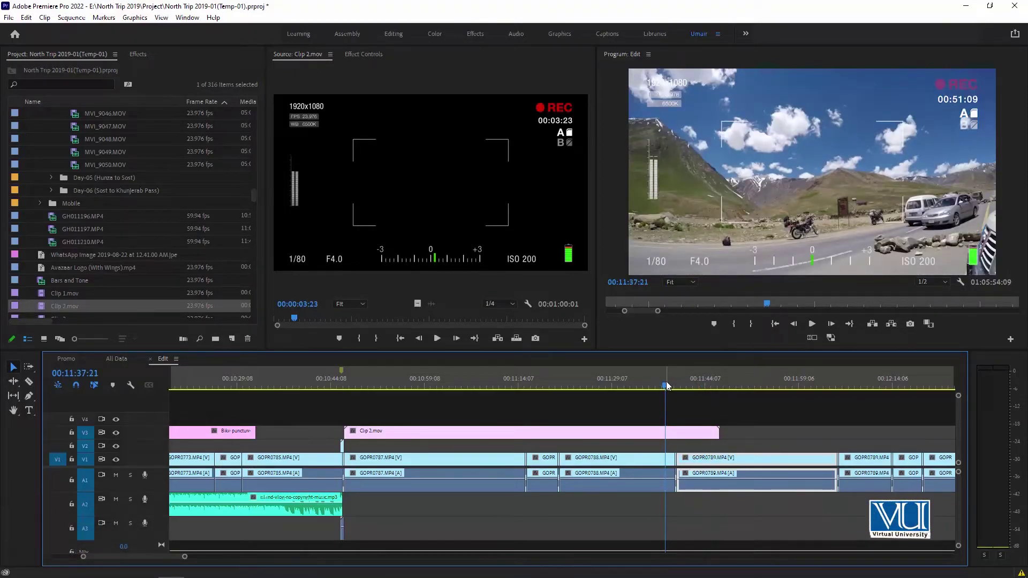
key(equal)
key(equal)
key(space)
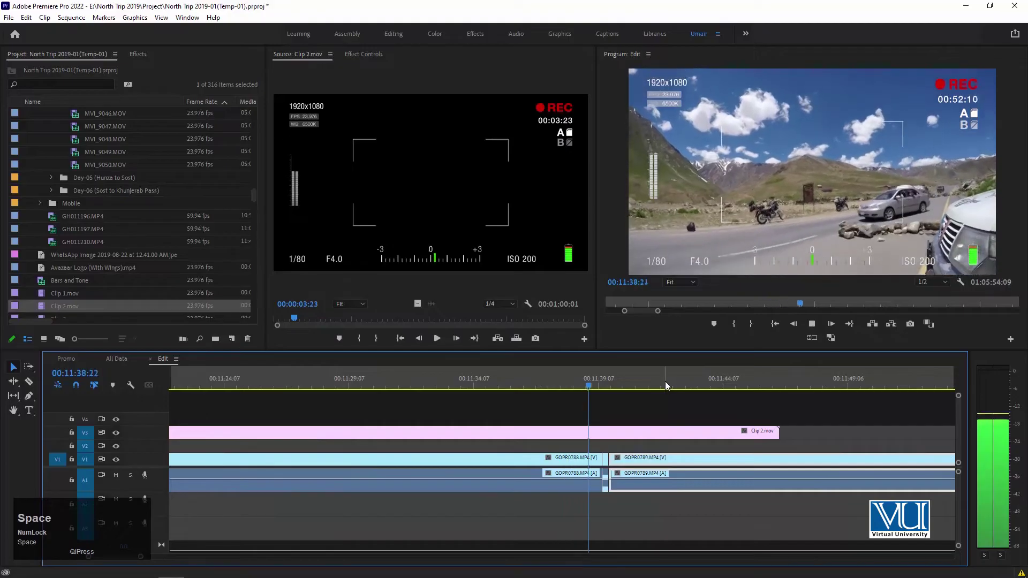
key(space)
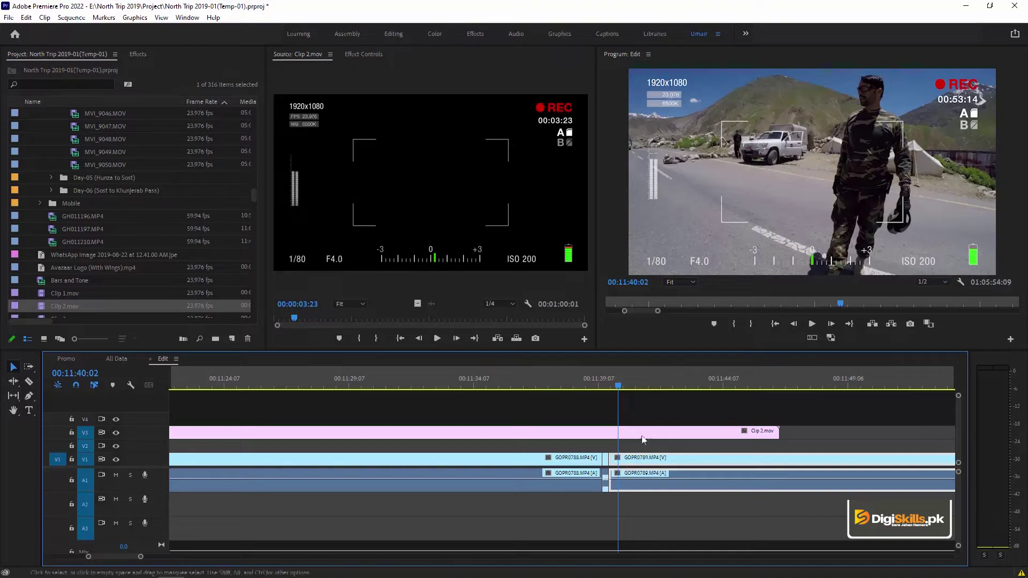
Step: Replace the Bars and Tone clip between GOPR0788.MP4 and GOPR0789.MP4 with Cross Dissolves on the two facing clip edges
click(606, 450)
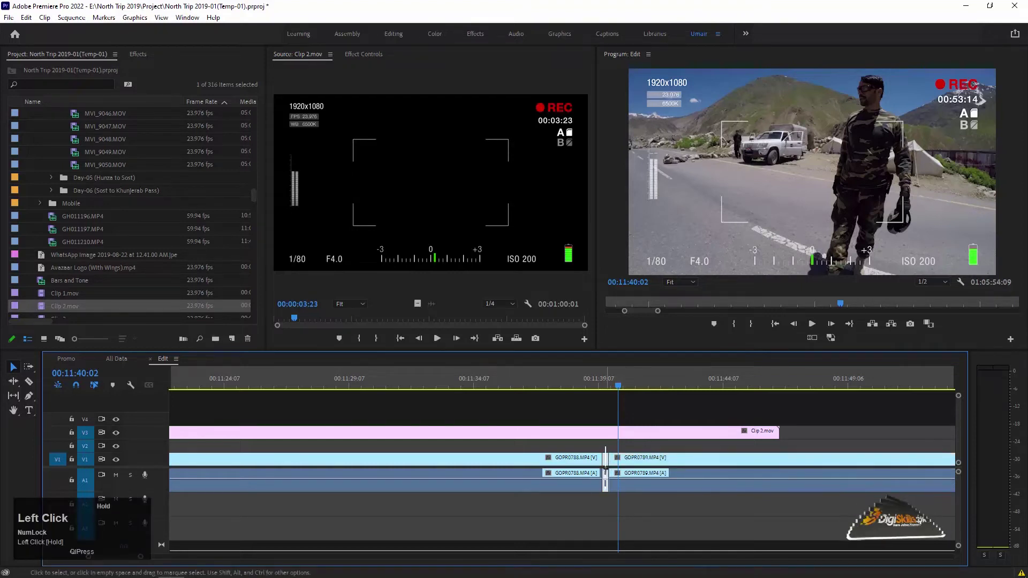
click(610, 458)
key(ctrl+d)
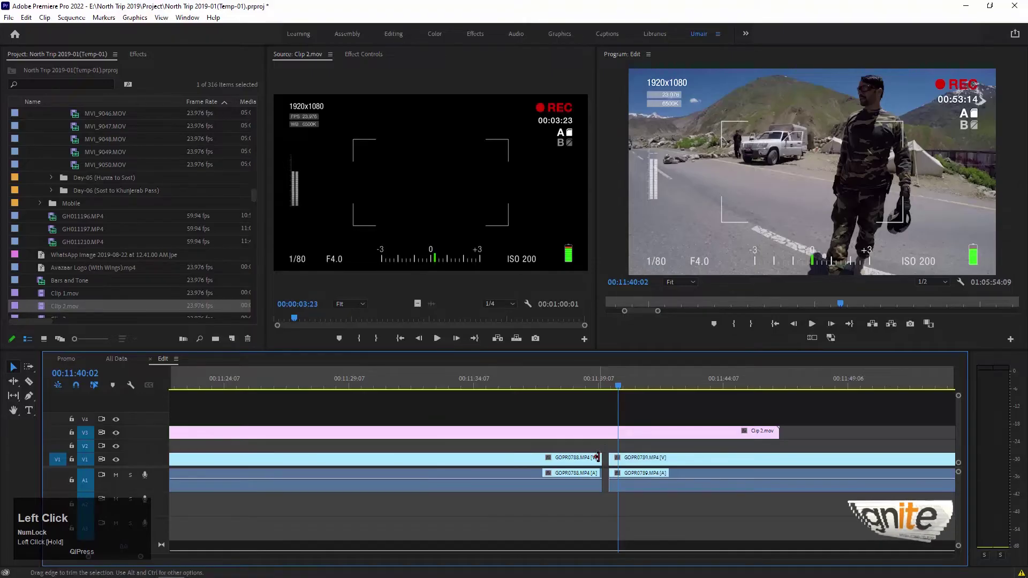
key(ctrl+d)
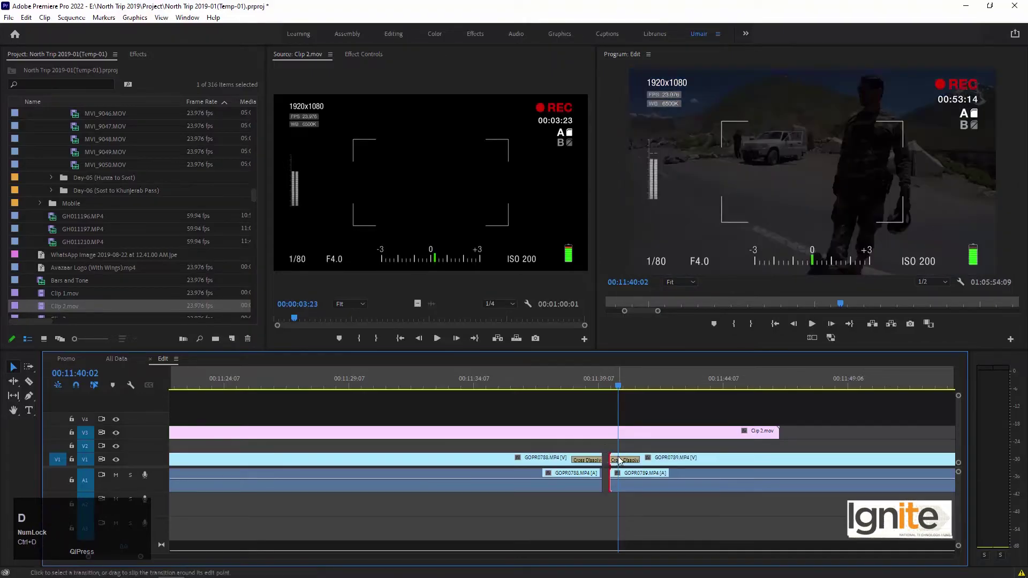
Step: Play from 00:11:36:12 to about 00:11:41:21 to review the Cross Dissolves between GOPR0788.MP4 and GOPR0789.MP4
click(529, 386)
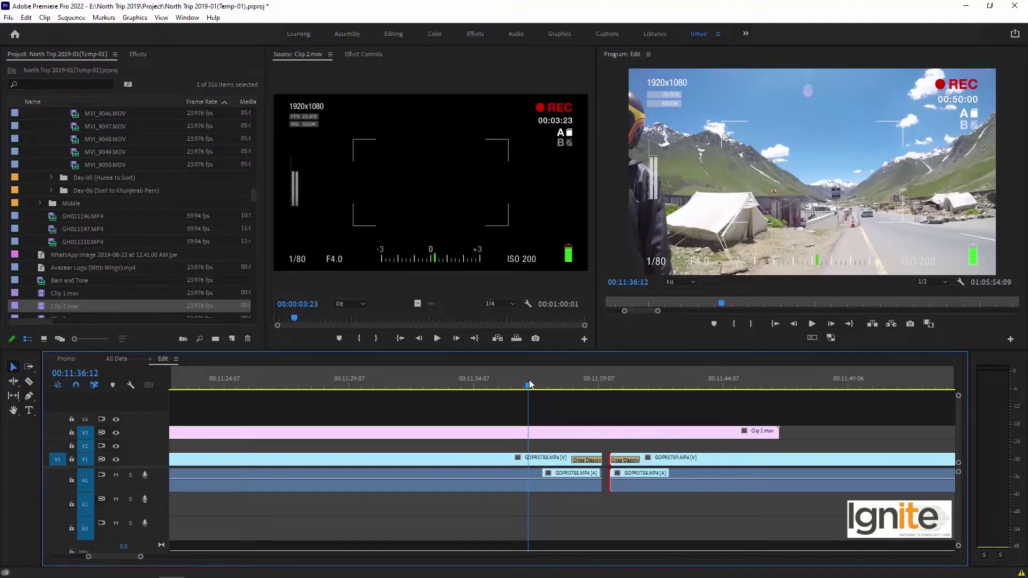
key(space)
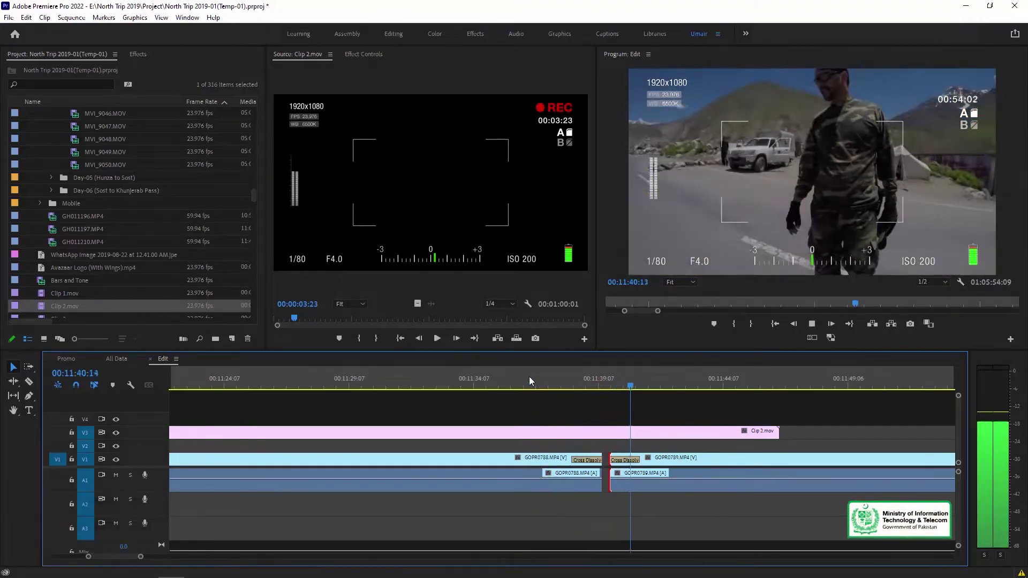
key(space)
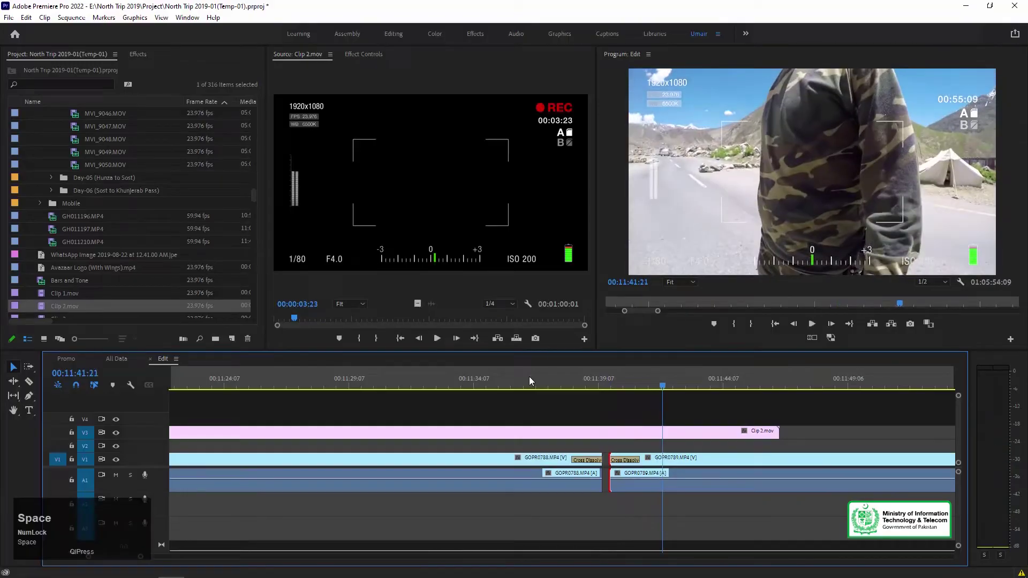
Step: Undo the Cross Dissolves and the removal of the Bars and Tone clip between GOPR0788.MP4 and GOPR0789.MP4
key(ctrl+z)
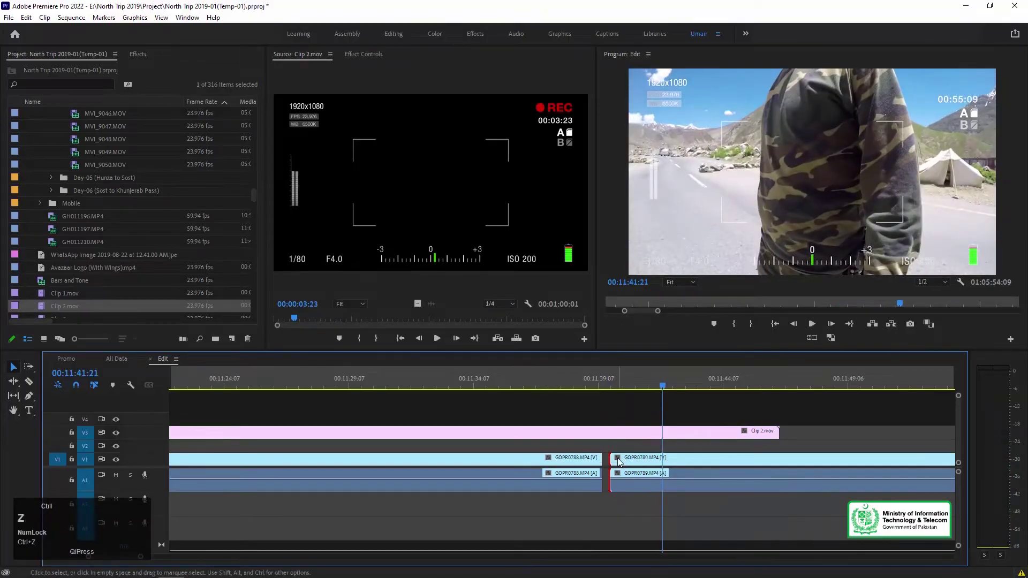
key(minus)
key(ctrl+z)
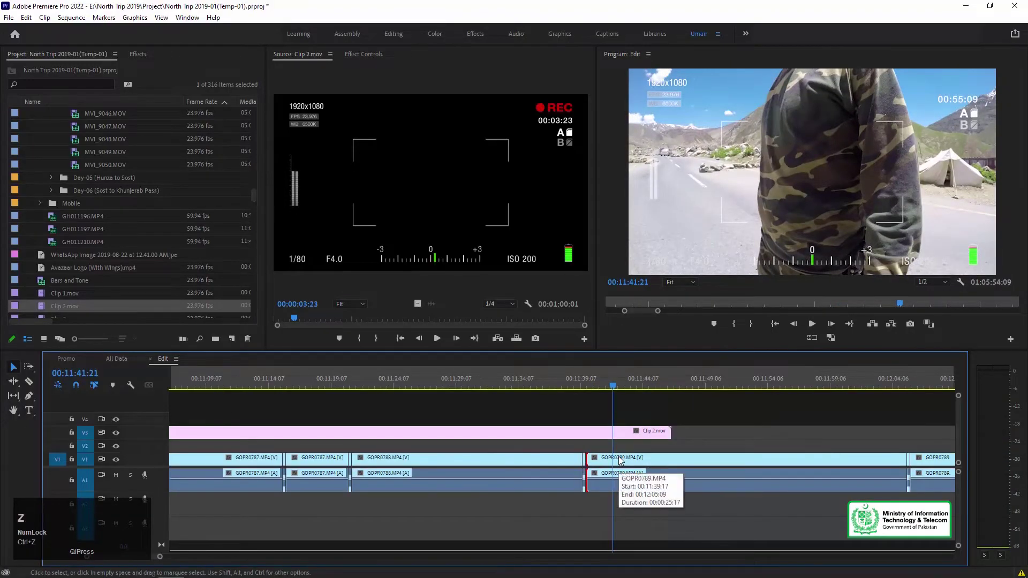
Step: Move the playhead to 00:18:09:10, just before the glitch transition leading into GOPR0803.MP4
key(minus)
key(minus)
key(minus)
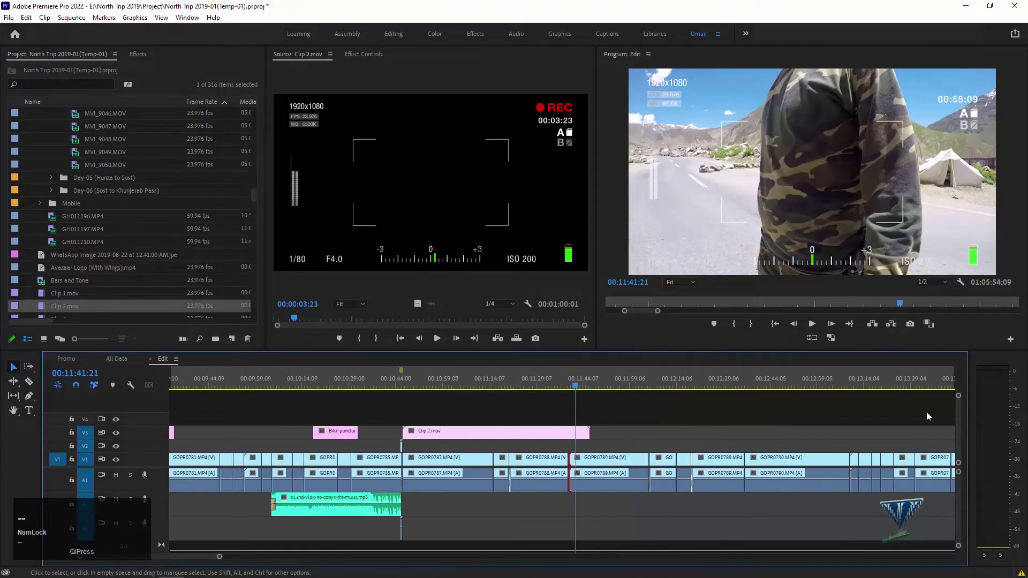
key(minus)
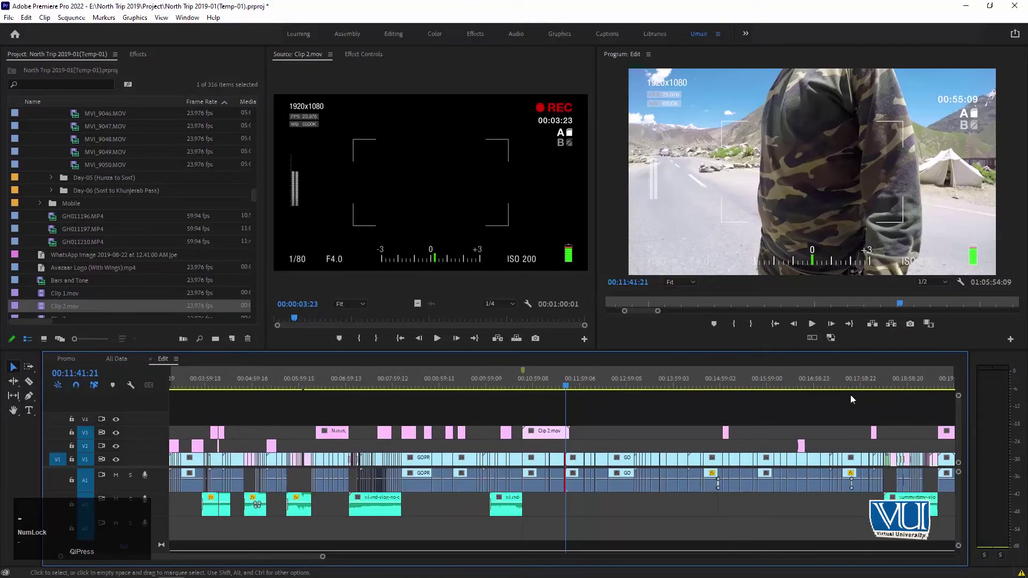
click(870, 382)
key(equal)
key(equal)
key(equal)
key(equal)
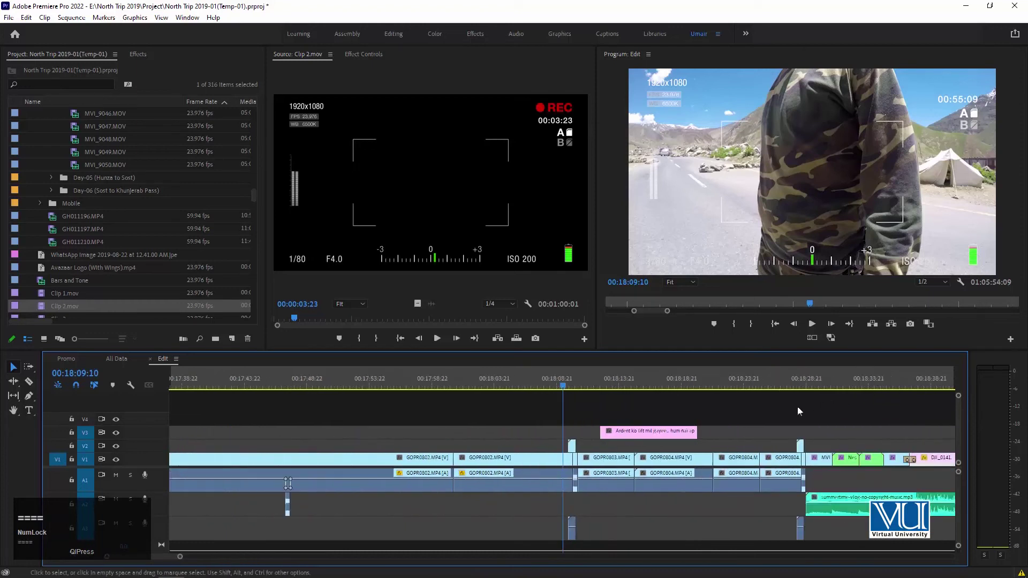
Step: Play from 00:18:09:03 to just past 00:18:11:13 to review the glitch transition leading into GOPR0803.MP4
drag(808, 368, 798, 367)
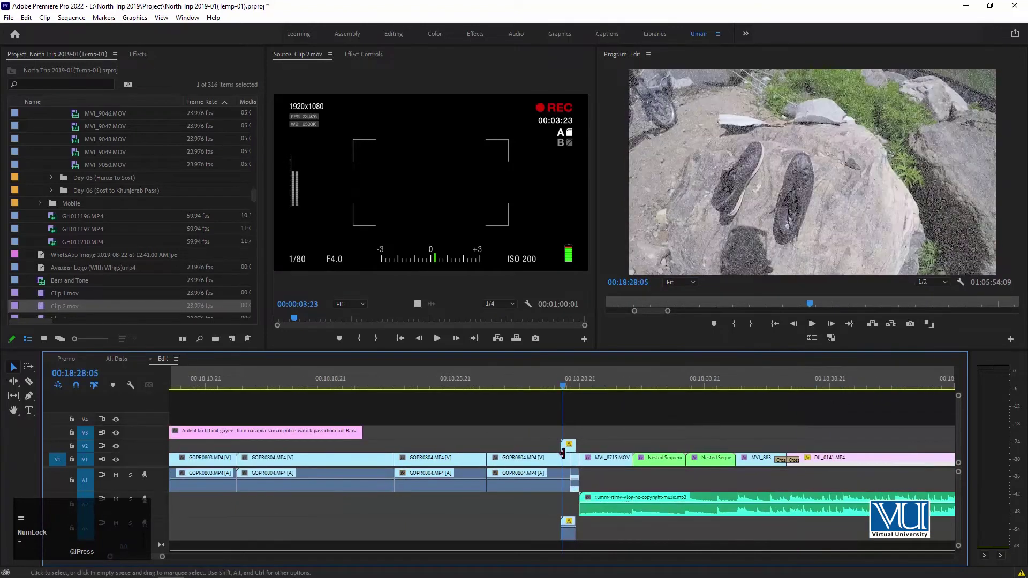
key(minus)
click(327, 380)
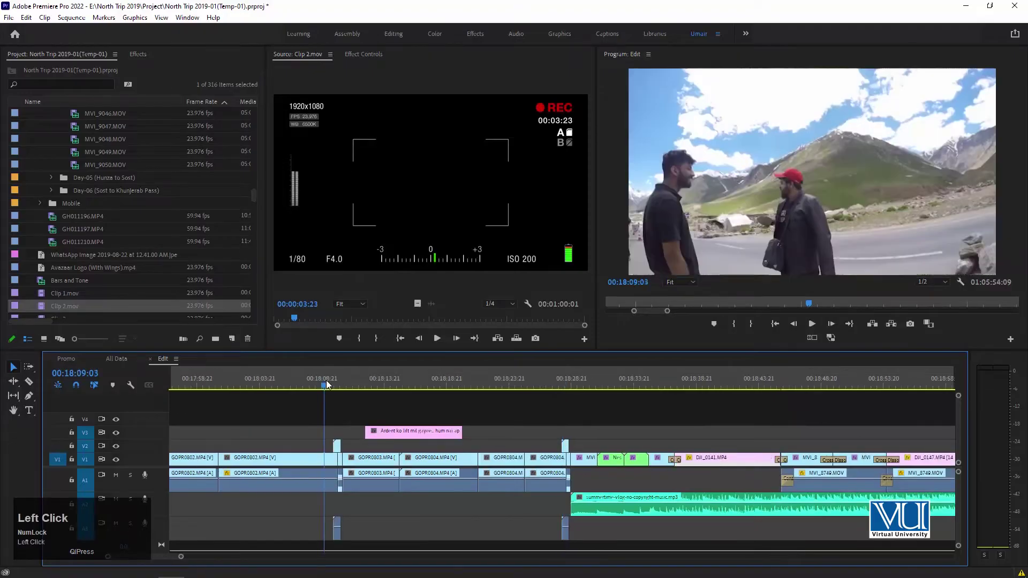
key(space)
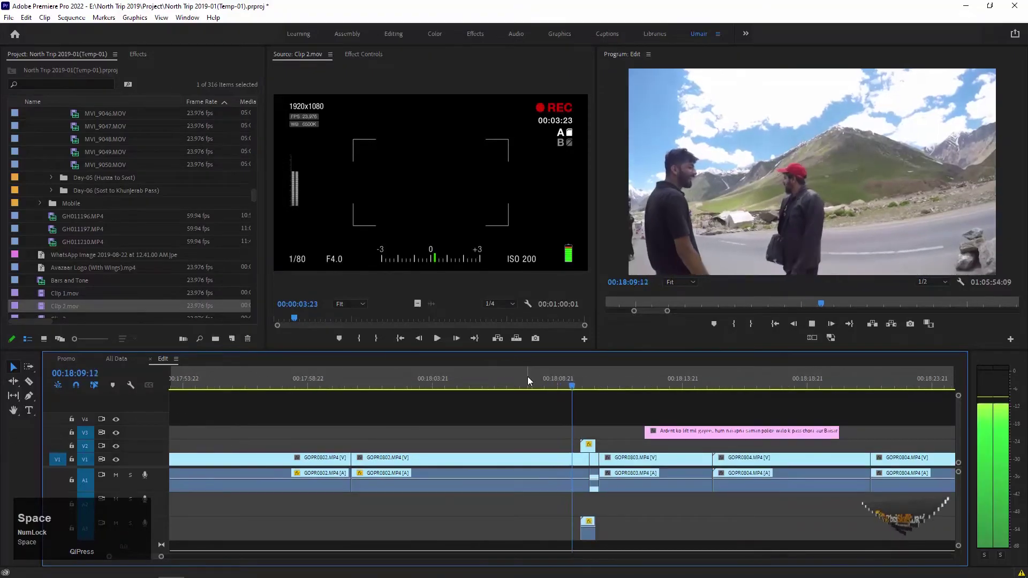
key(minus)
key(minus)
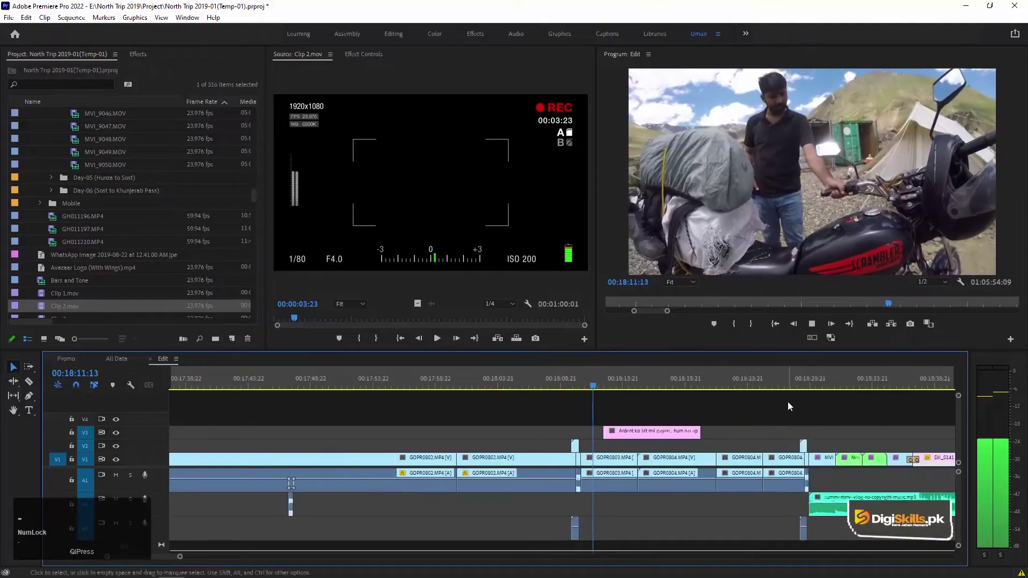
key(space)
Step: Play the glitch transition from GOPR0804.MP4 into MVI_8715.MOV, stopping at 00:18:33:00
click(678, 385)
key(space)
key(equal)
key(equal)
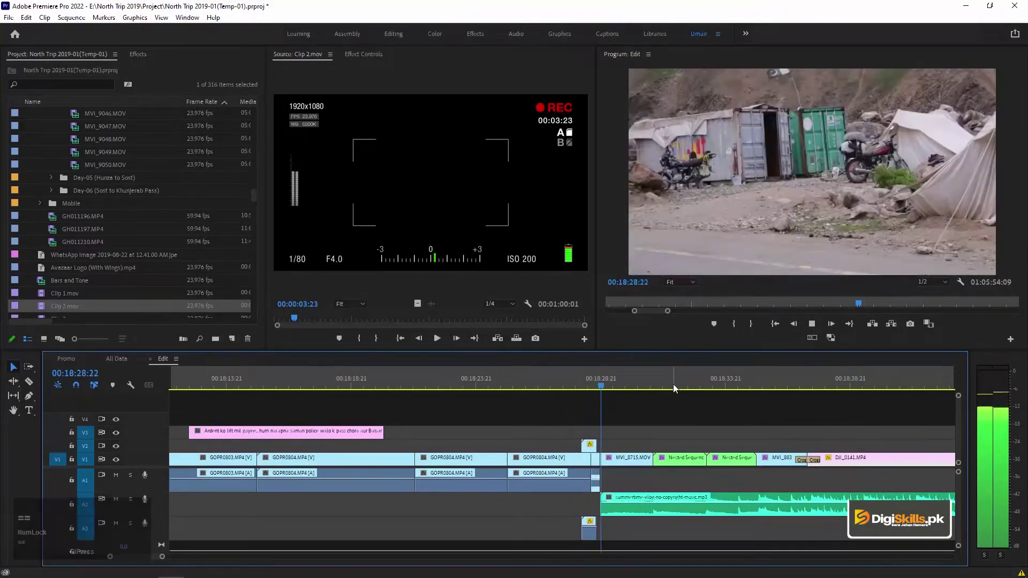
key(minus)
key(minus)
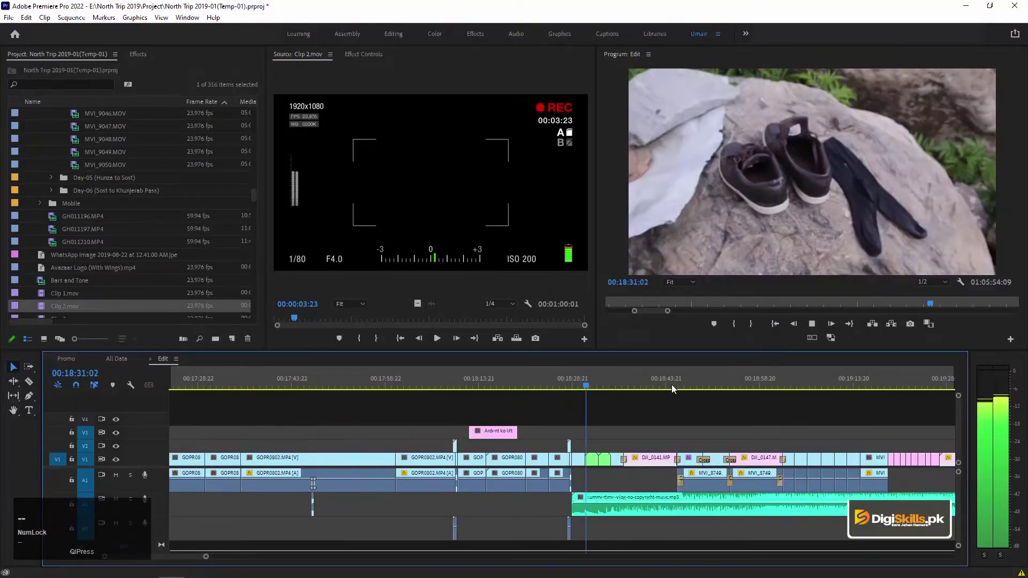
key(space)
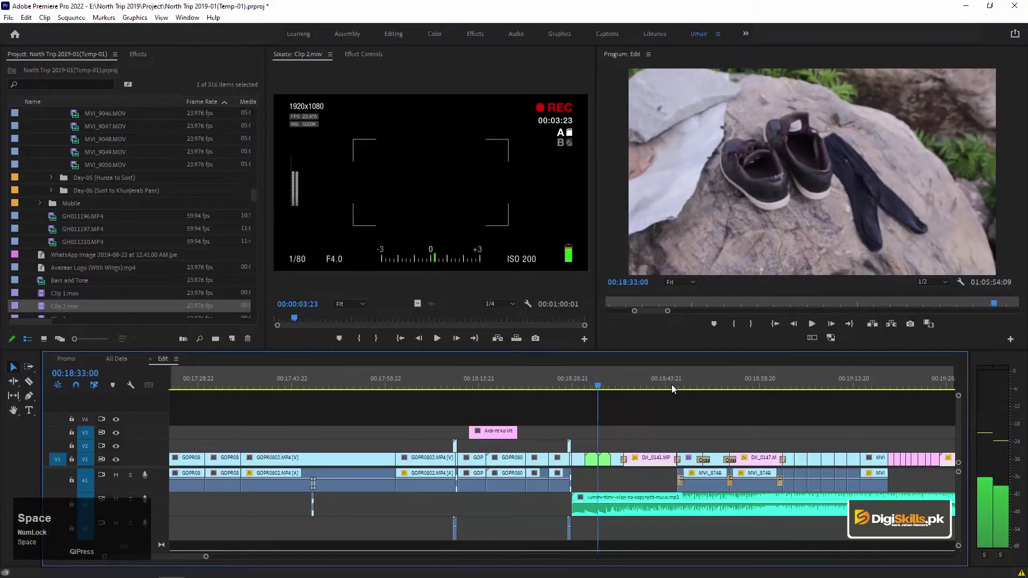
Step: Return to the REC overlay section at 00:11:17:16 and move the playhead to the Bars and Tone clip before GOPR0788.MP4, at 00:11:20:17
click(664, 383)
key(minus)
key(minus)
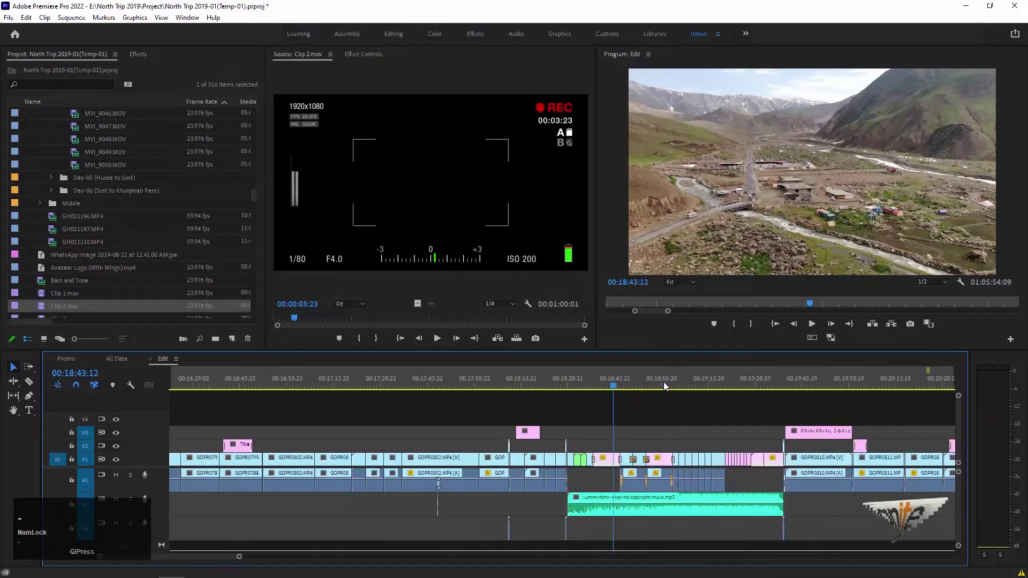
click(468, 374)
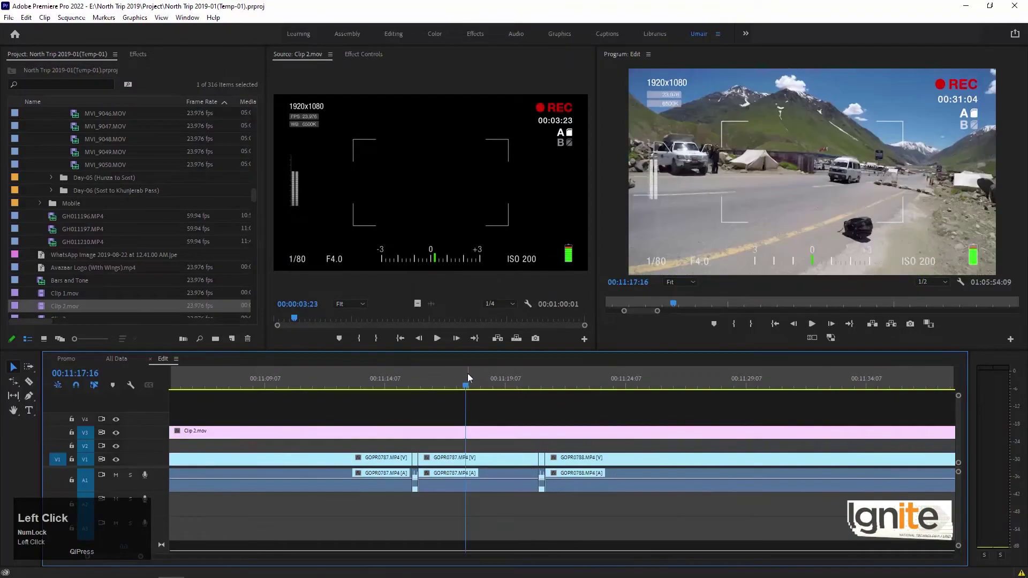
key(space)
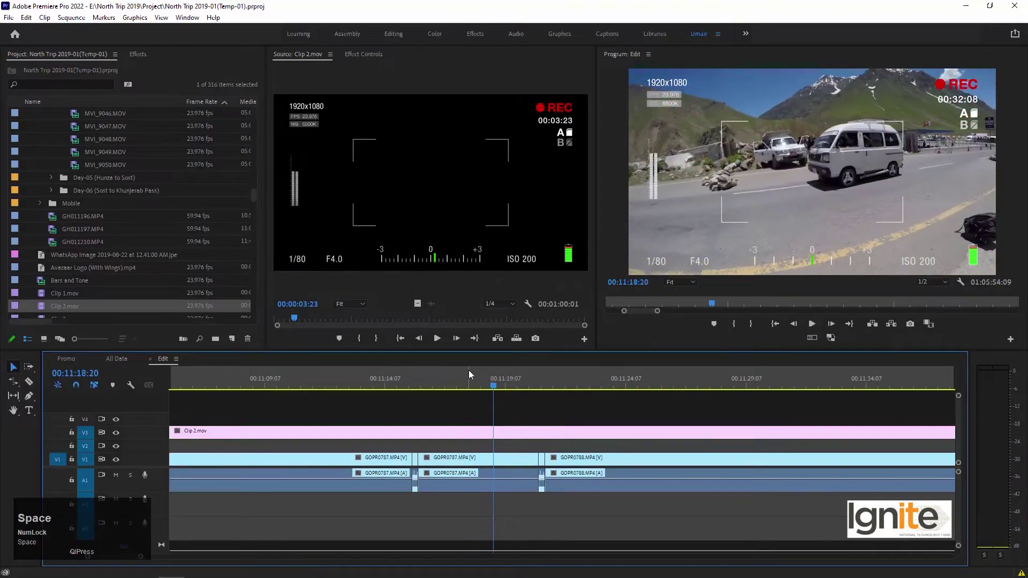
key(minus)
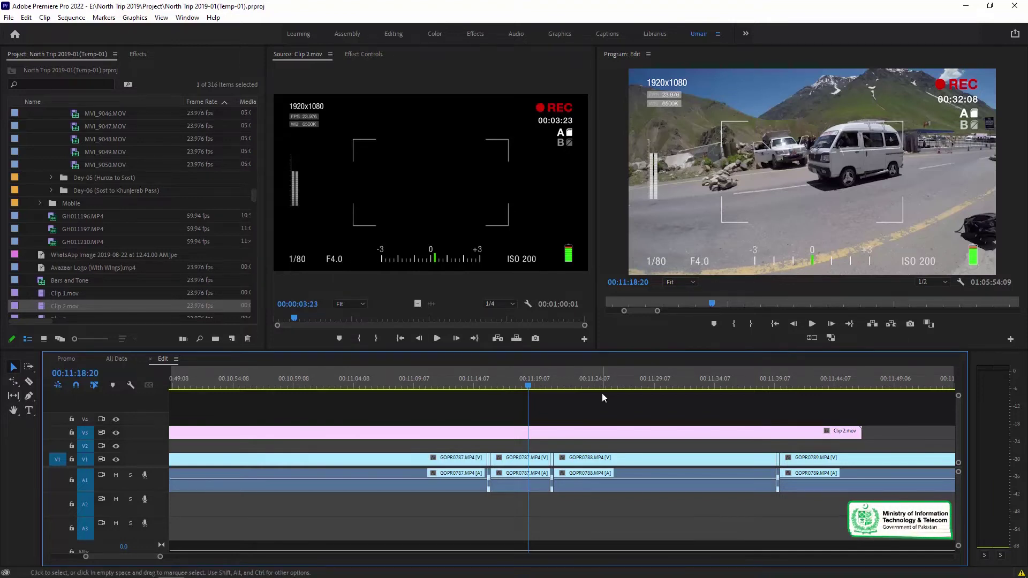
key(Down)
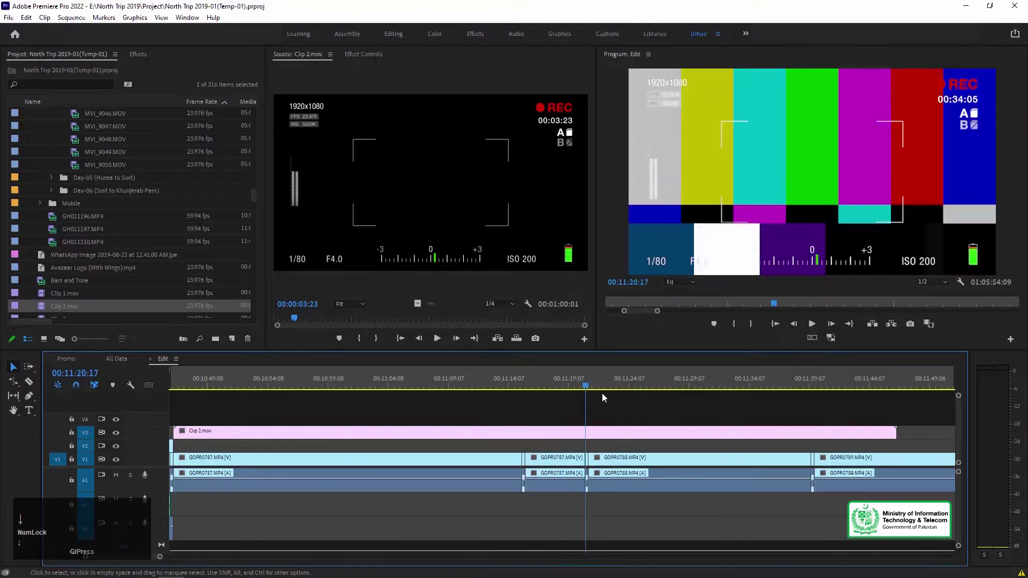
Step: Play the opening of GOPR0788.MP4 and stop at 00:11:22:14 on the frame where the rider faces the camera
key(space)
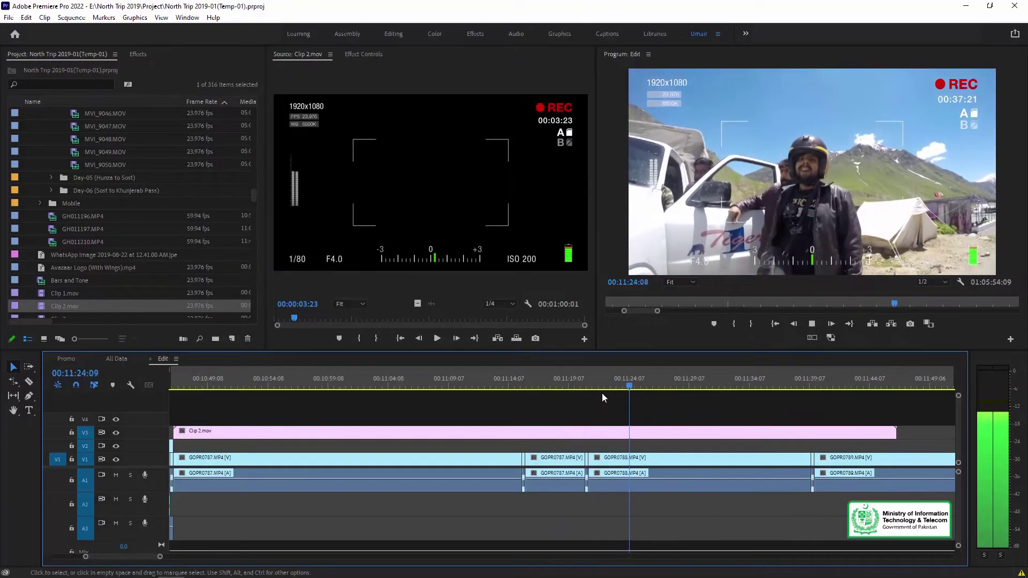
key(space)
key(space)
key(Up)
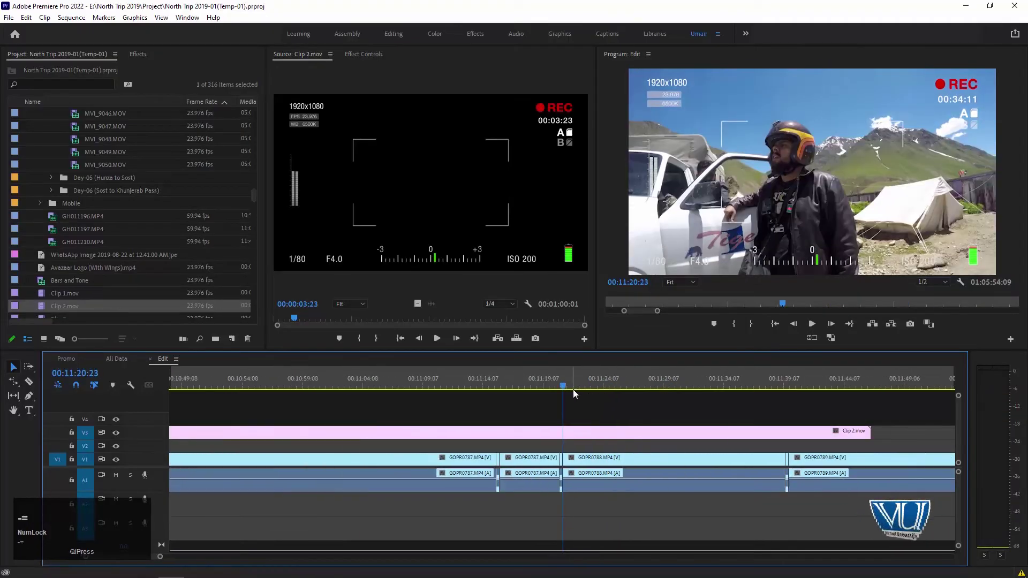
key(space)
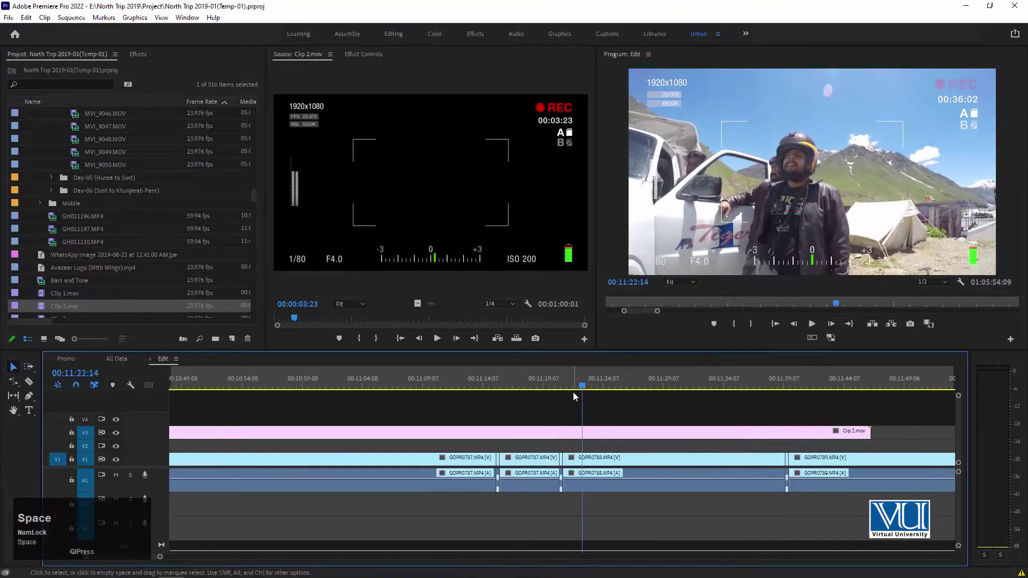
Step: Cut GOPR0788.MP4 at 00:11:22:13 and shorten the Clip 2.mov overlay to end at about 00:11:18
key(Left)
key(c)
click(602, 465)
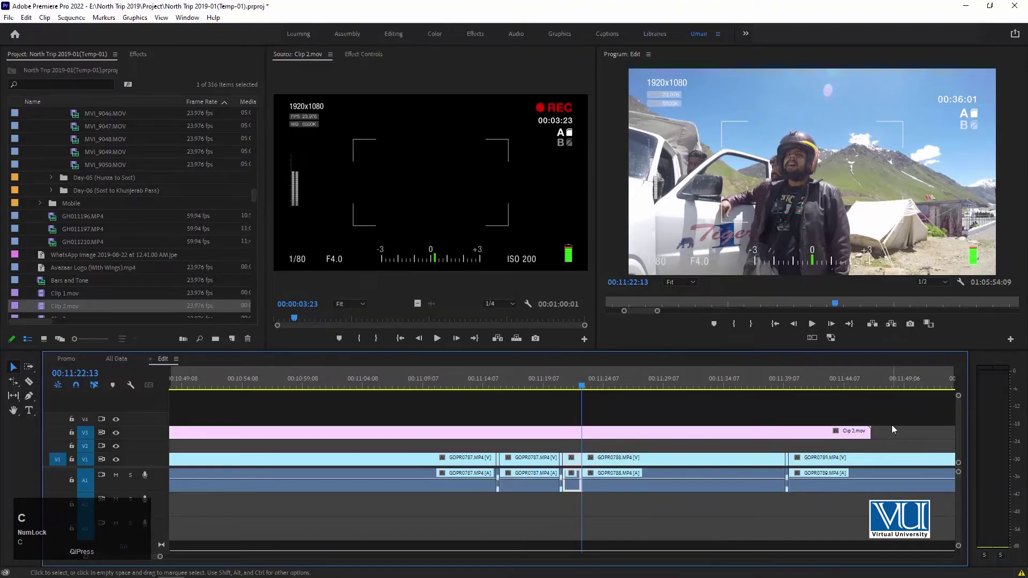
drag(866, 428, 515, 431)
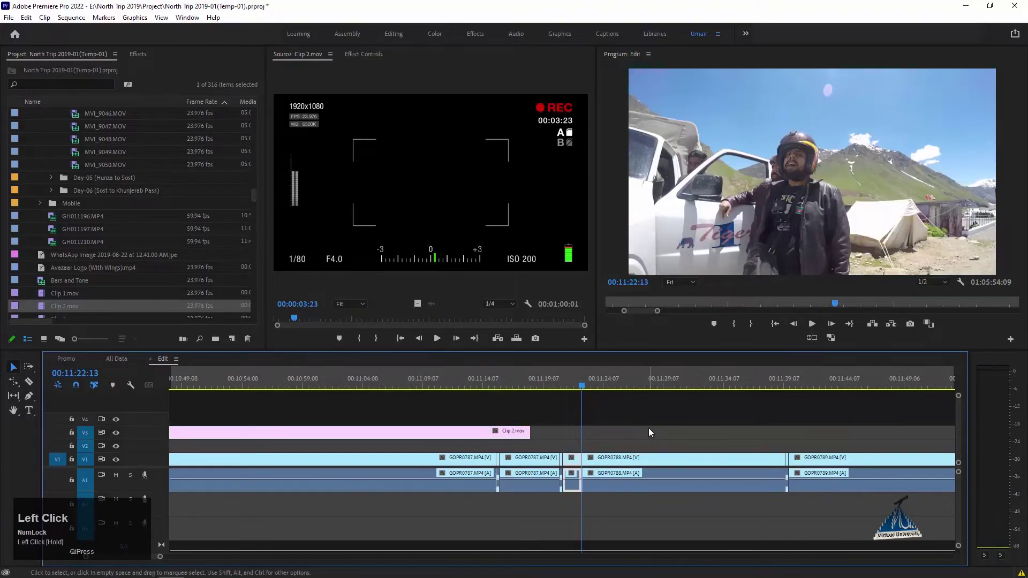
Step: Cut GOPR0788.MP4 one frame further on, at 00:11:22:14, to isolate a single-frame segment
key(=)
key(=)
key(=)
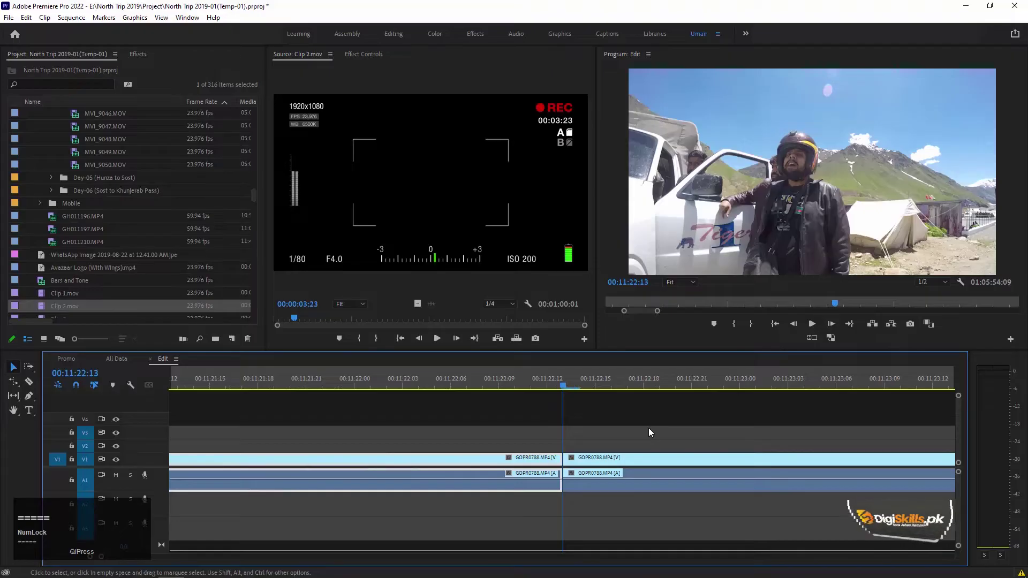
key(Right)
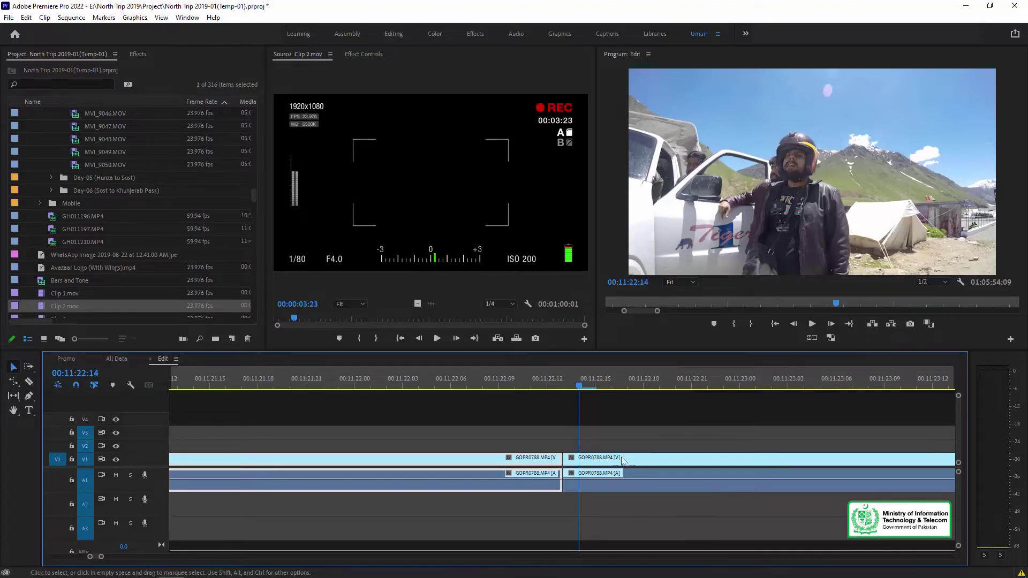
key(ctrl+z)
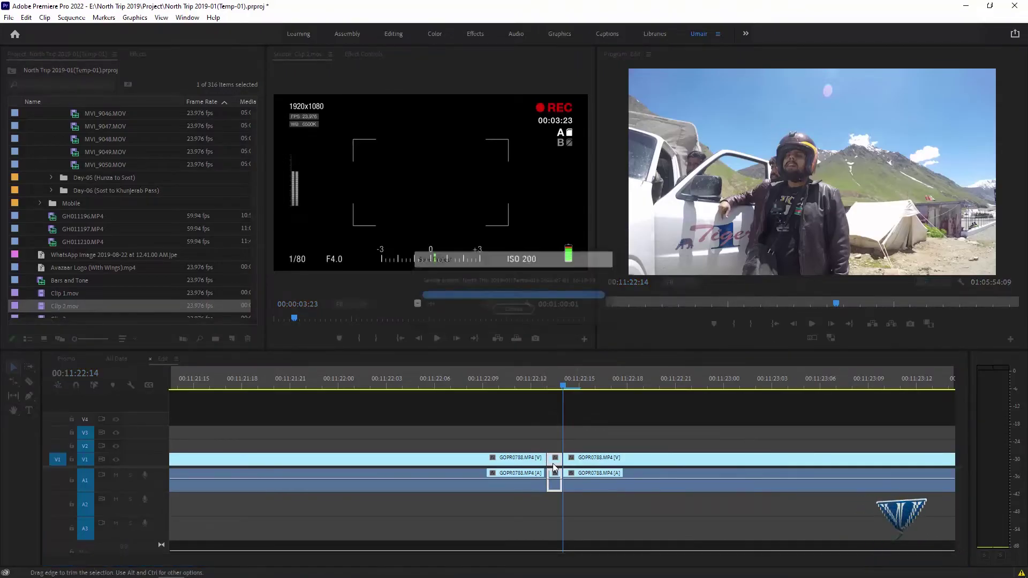
Step: Apply a frame hold to the single-frame GOPR0788.MP4 segment, holding on its In Point
click(550, 389)
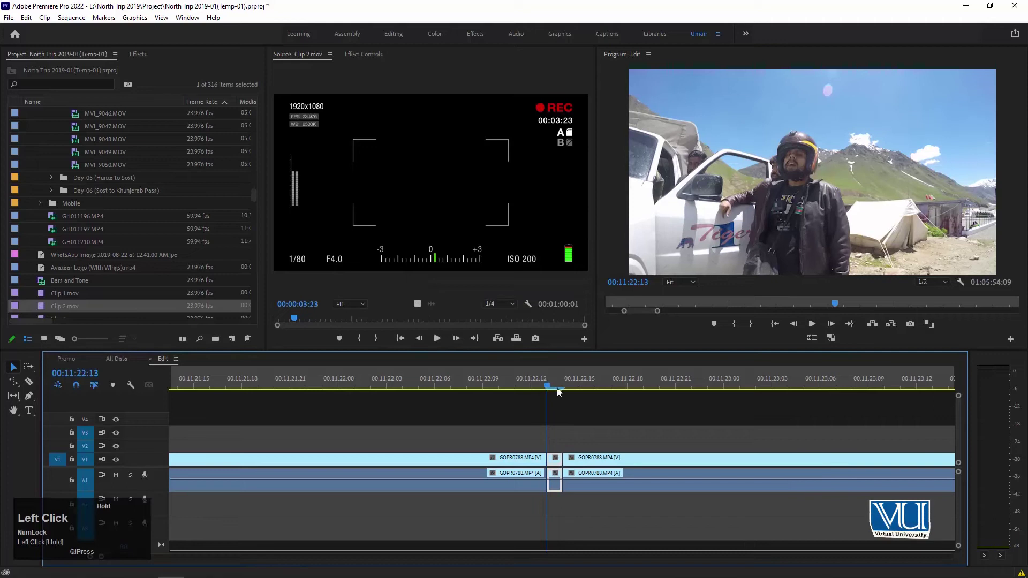
key(Right)
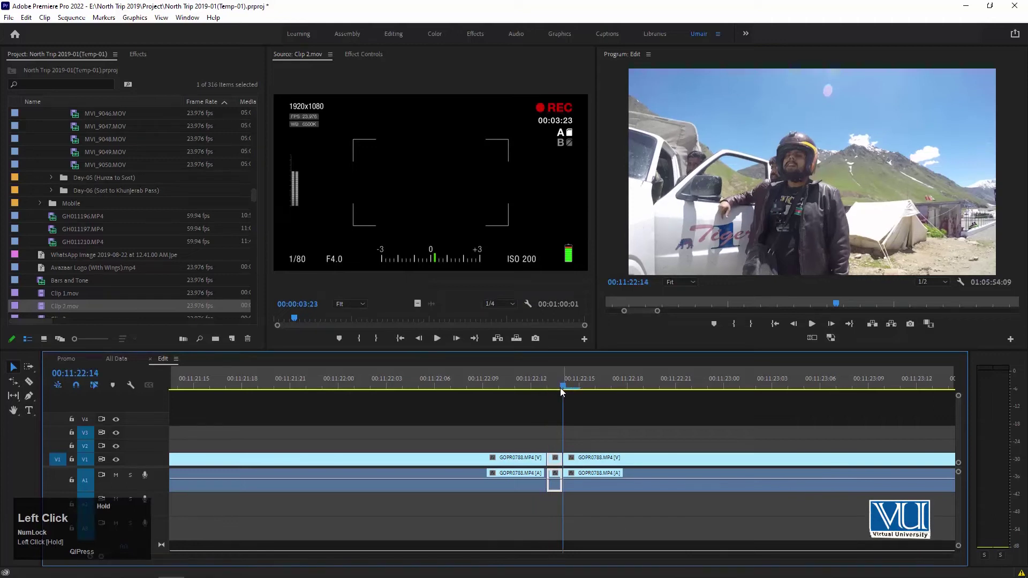
right_click(554, 468)
click(627, 468)
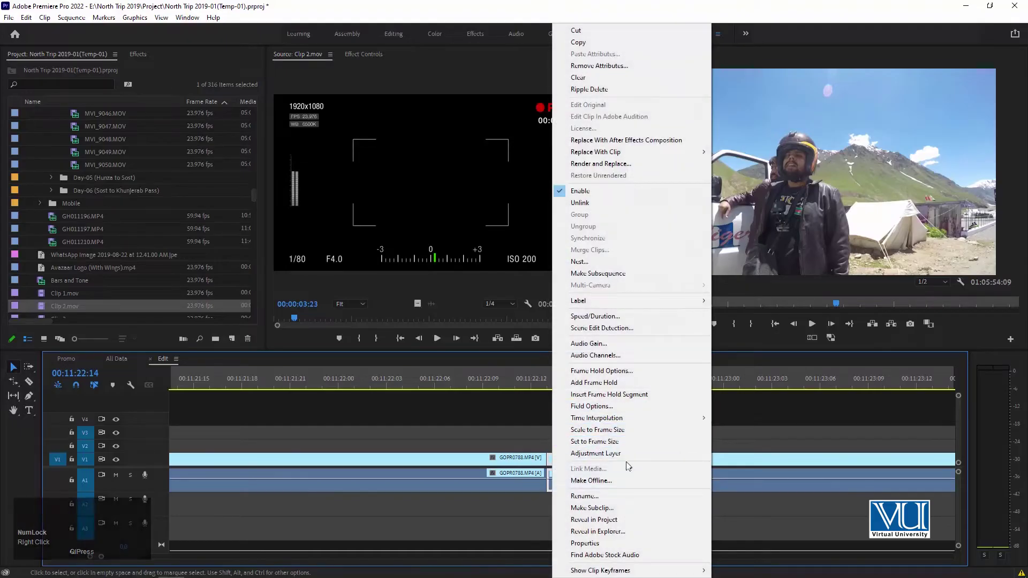
click(627, 373)
click(506, 285)
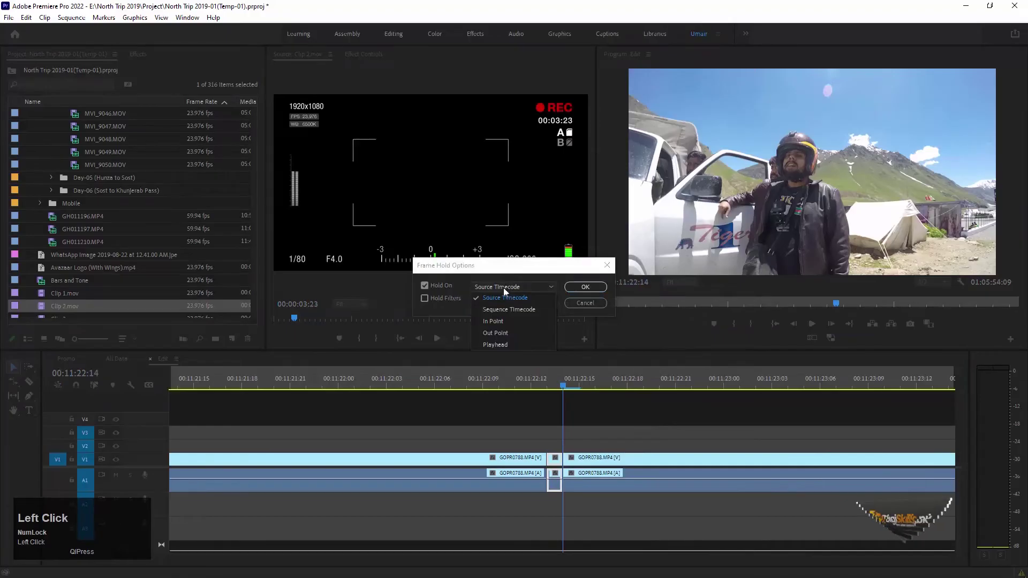
click(496, 321)
click(585, 287)
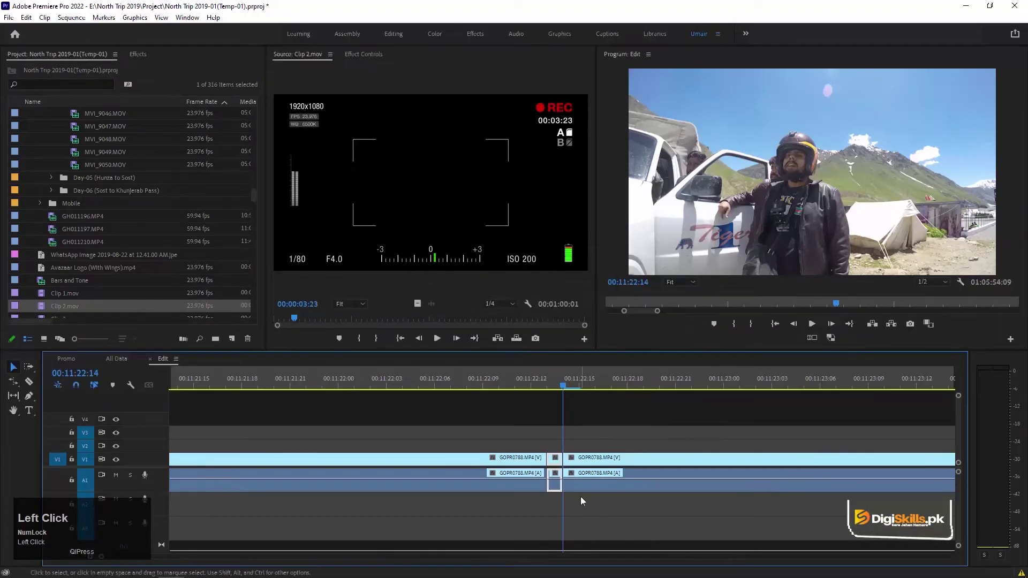
Step: Shift the rest of GOPR0788.MP4 and the following clips 00:00:02:20 later and extend the held frame to fill the gap
key(Up)
key(minus)
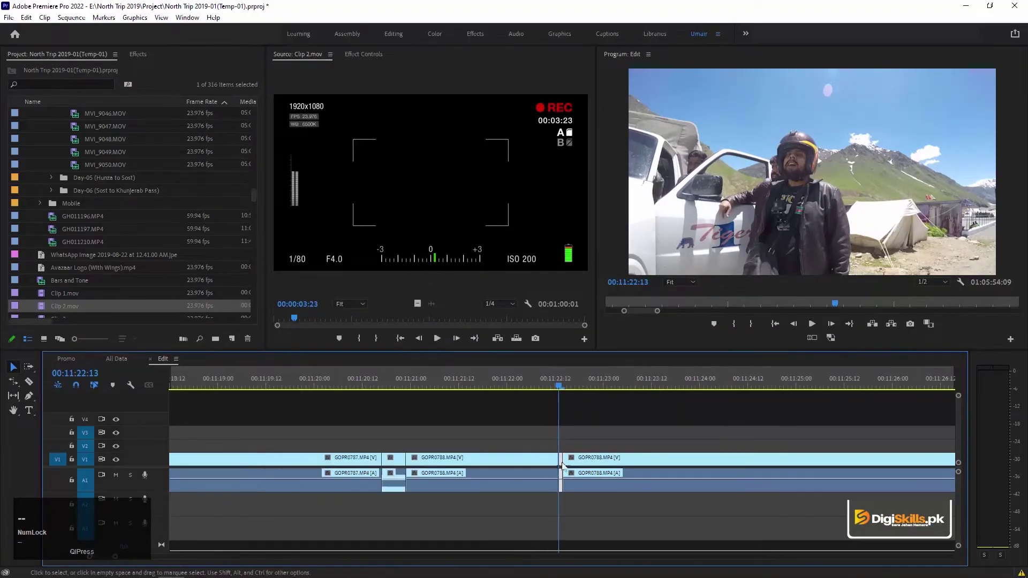
click(591, 461)
key(a)
drag(591, 461, 857, 463)
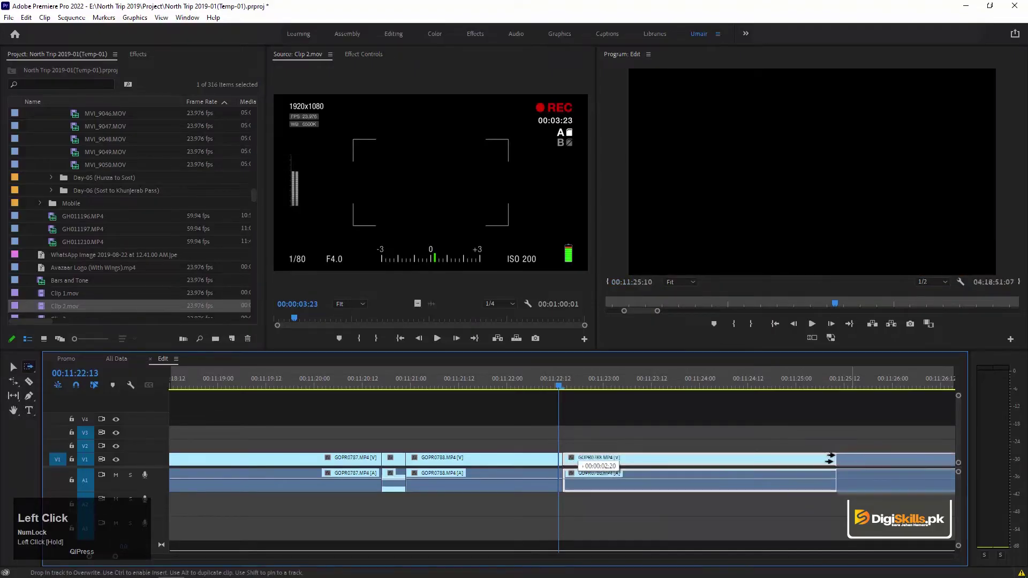
key(v)
drag(568, 456, 836, 458)
Step: Play the held frame from 00:11:22:13 to 00:11:24:00 to review the freeze
key(space)
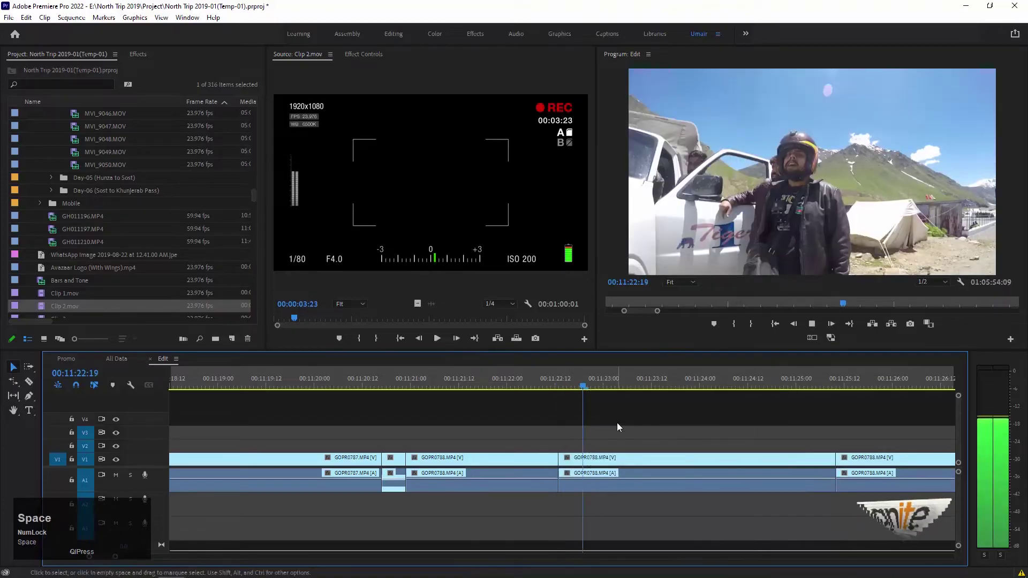
click(572, 465)
drag(572, 465, 603, 474)
key(space)
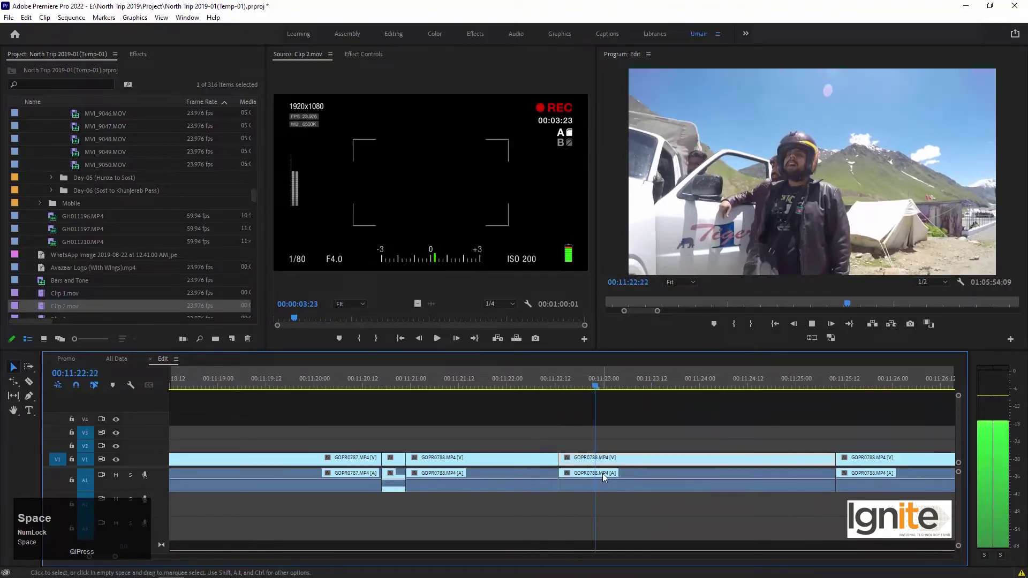
Step: Shift the footage after the held frame further to about 00:11:31 and extend the held frame up to it
key(minus)
key(v)
drag(698, 459, 724, 433)
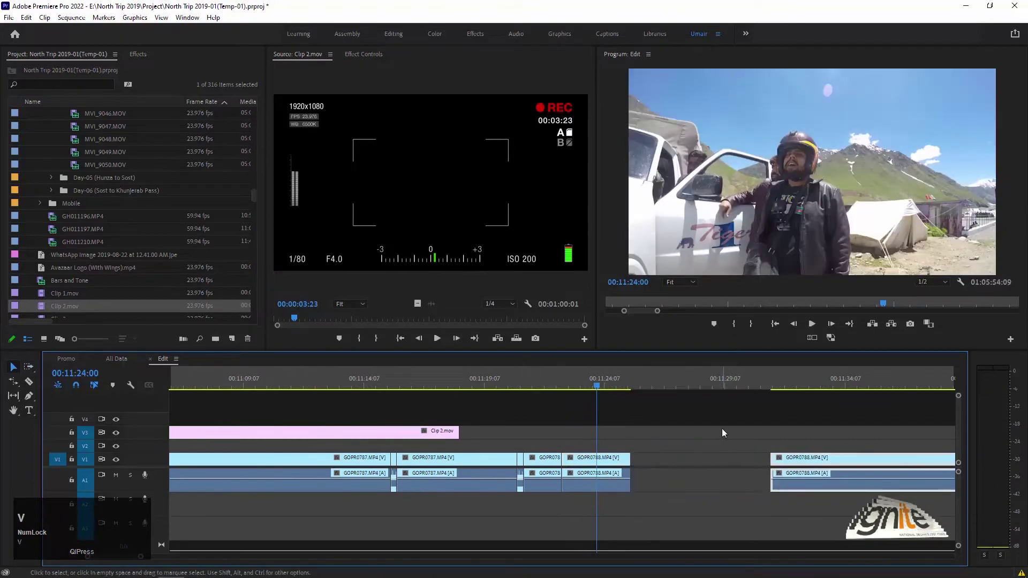
drag(630, 461, 770, 460)
Step: Disable only the audio of the held GOPR0788.MP4 segment and play the freeze from just before its start
alt+click(618, 487)
key(shift+e)
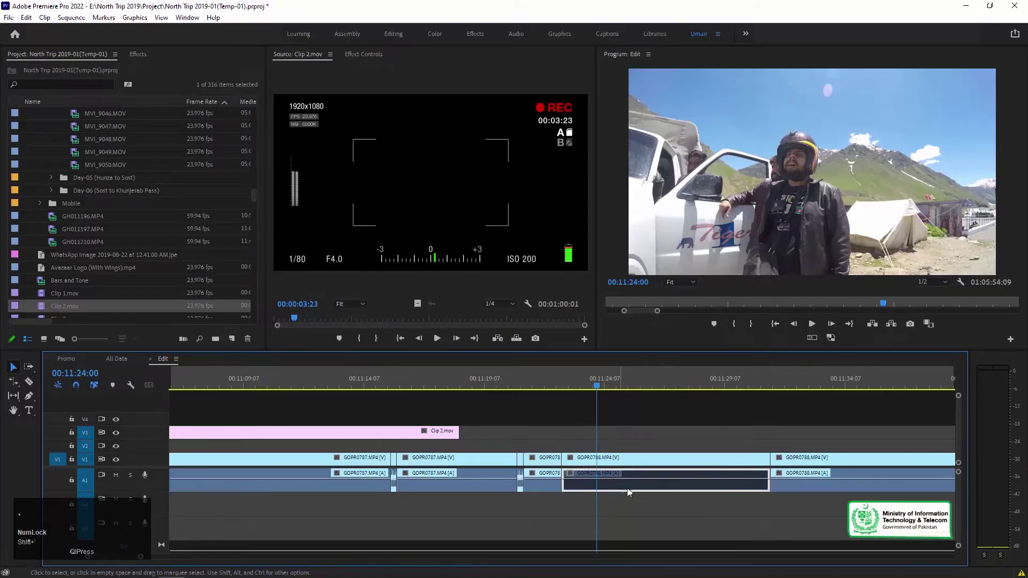
key(shift+e)
alt+click(641, 487)
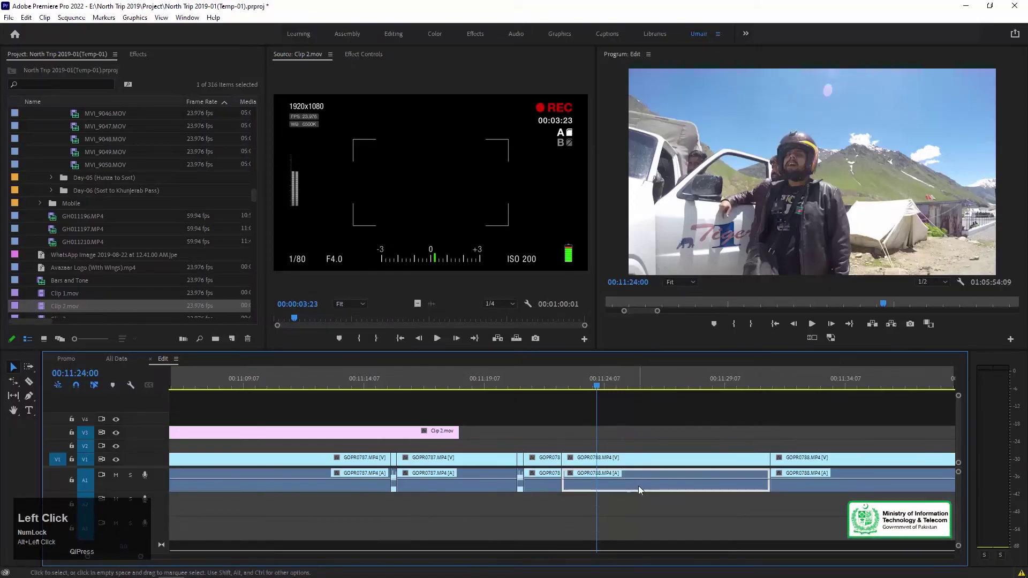
right_click(601, 487)
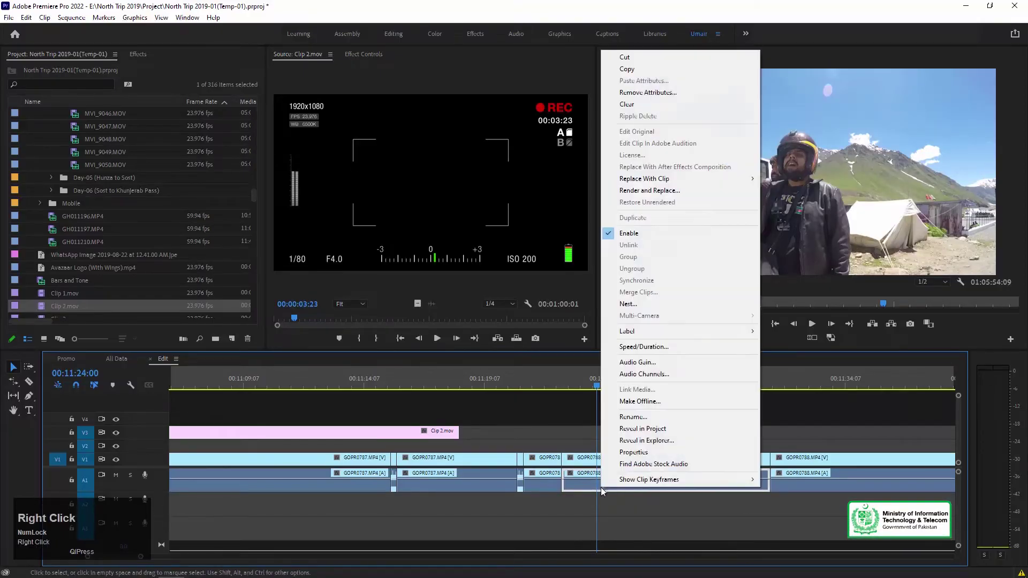
click(635, 234)
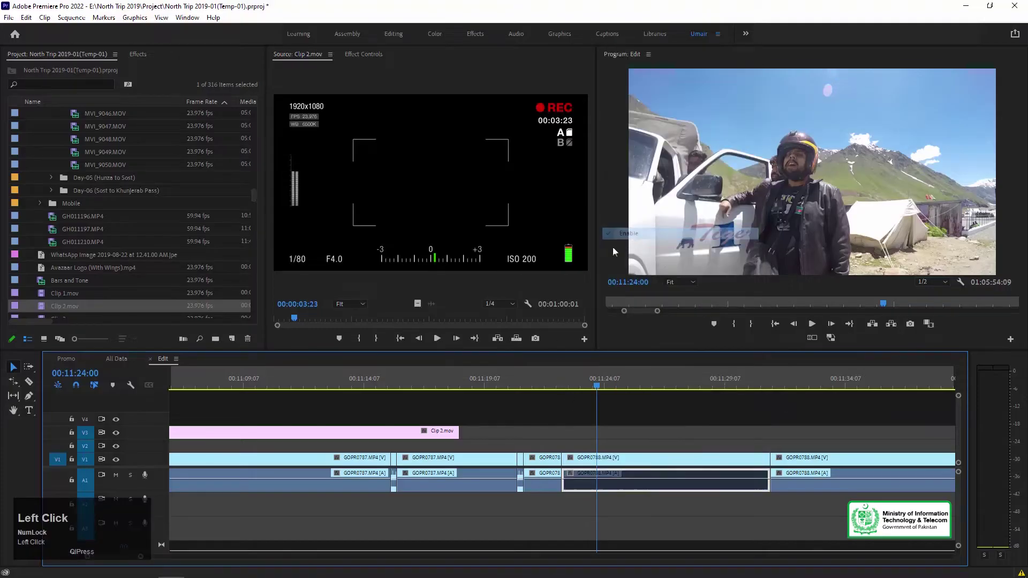
drag(588, 379, 539, 396)
key(space)
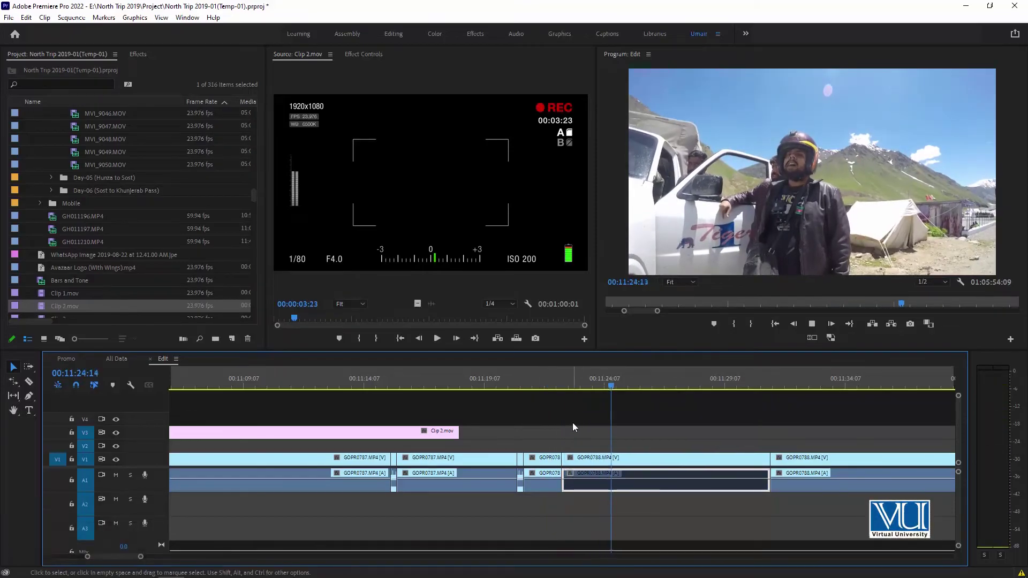
Step: Turn on Position and Scale keyframing for the held GOPR0788.MP4 segment at its start, 00:11:22:13
key(space)
click(580, 459)
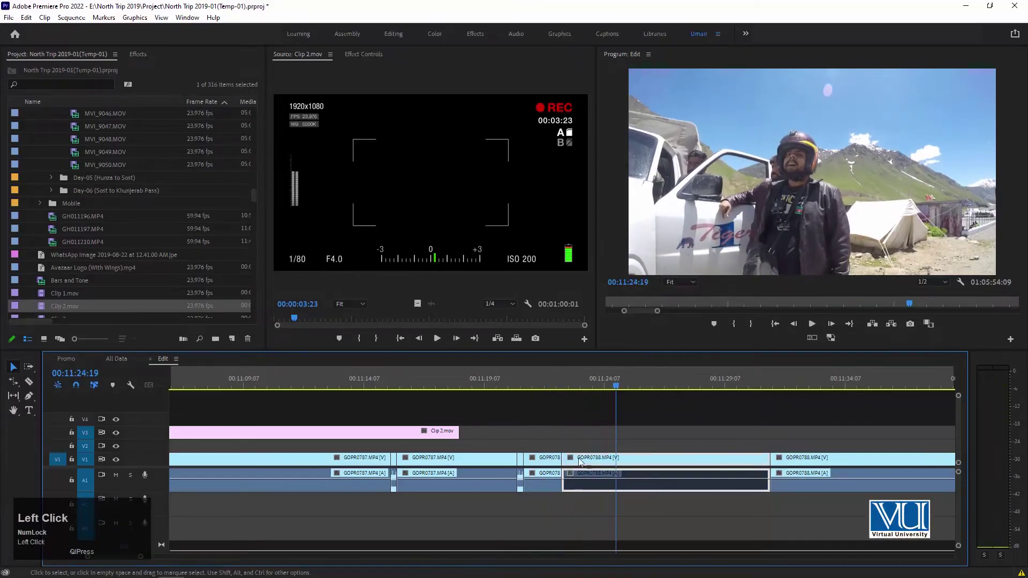
key(Up)
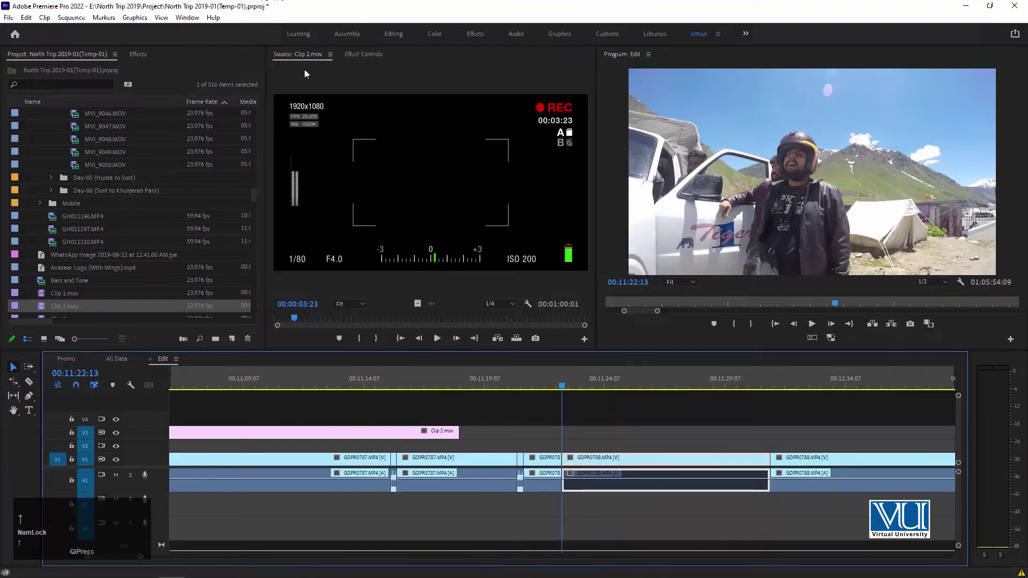
click(363, 53)
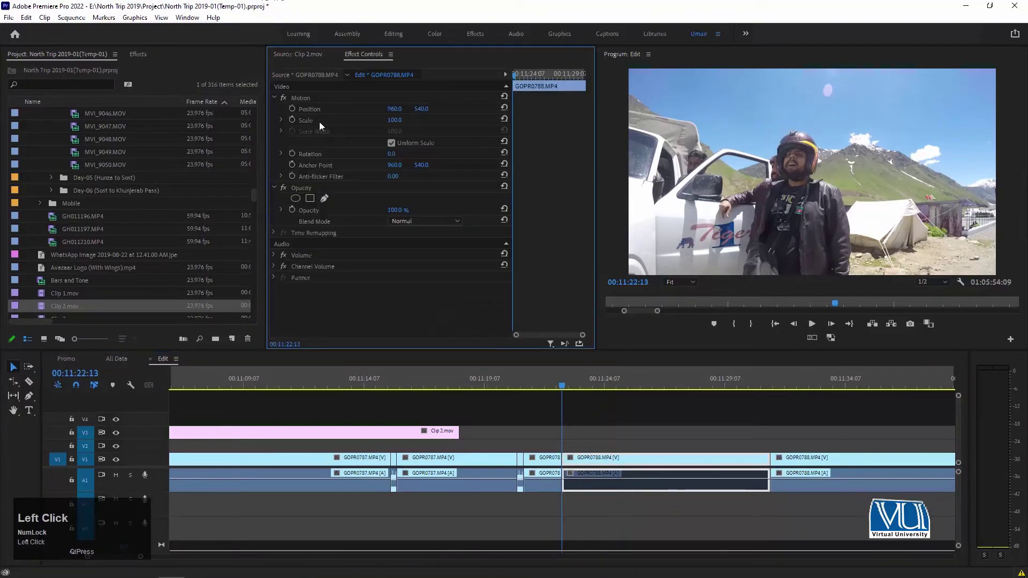
click(292, 105)
Step: Keyframe the held frame's Scale to 163 at 00:11:23:11, and reset Position and Scale to their defaults at 00:11:24:03
mouse_move(587, 378)
mouse_down()
mouse_move(577, 382)
mouse_move(585, 381)
mouse_up()
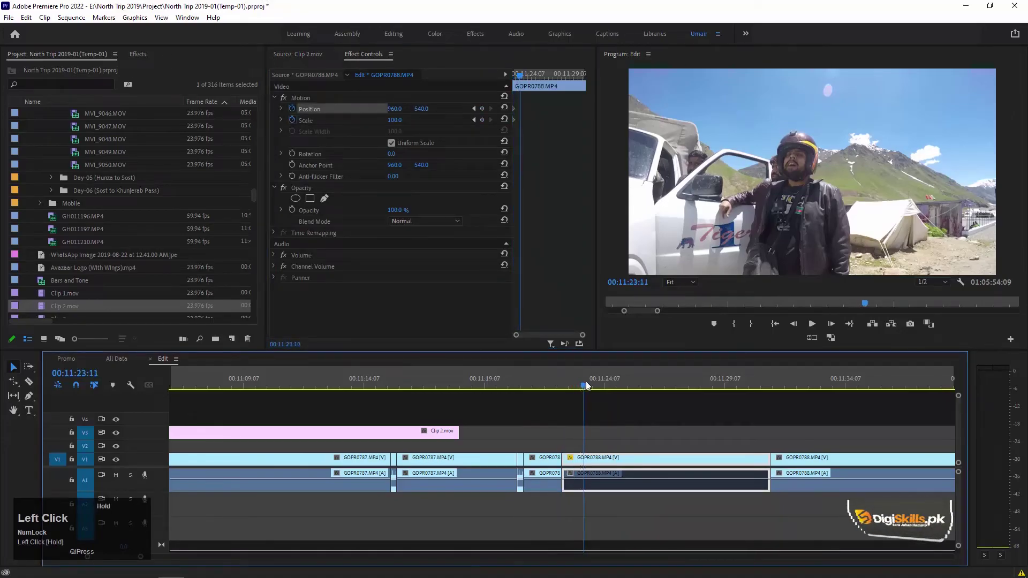
drag(389, 120, 401, 122)
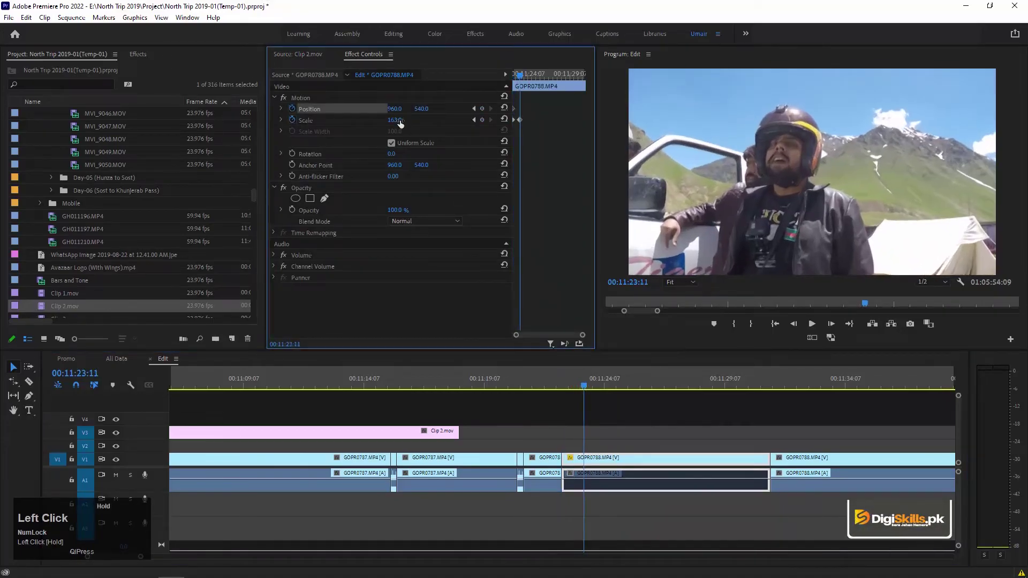
drag(581, 373, 604, 369)
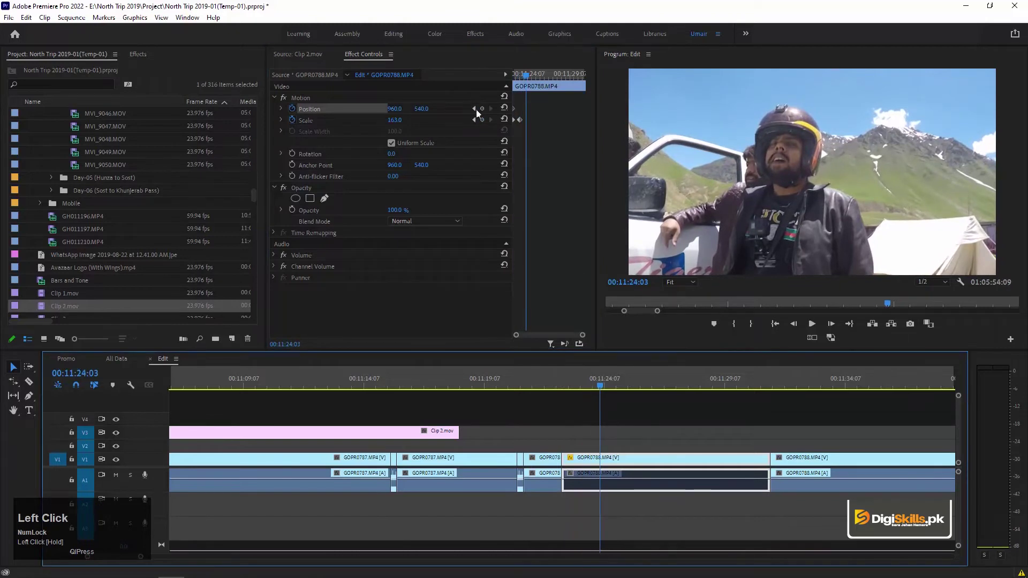
click(505, 108)
click(504, 119)
Step: Play the zoom on the held frame, first from its start and again from just before it
key(Up)
key(space)
key(space)
click(538, 381)
key(space)
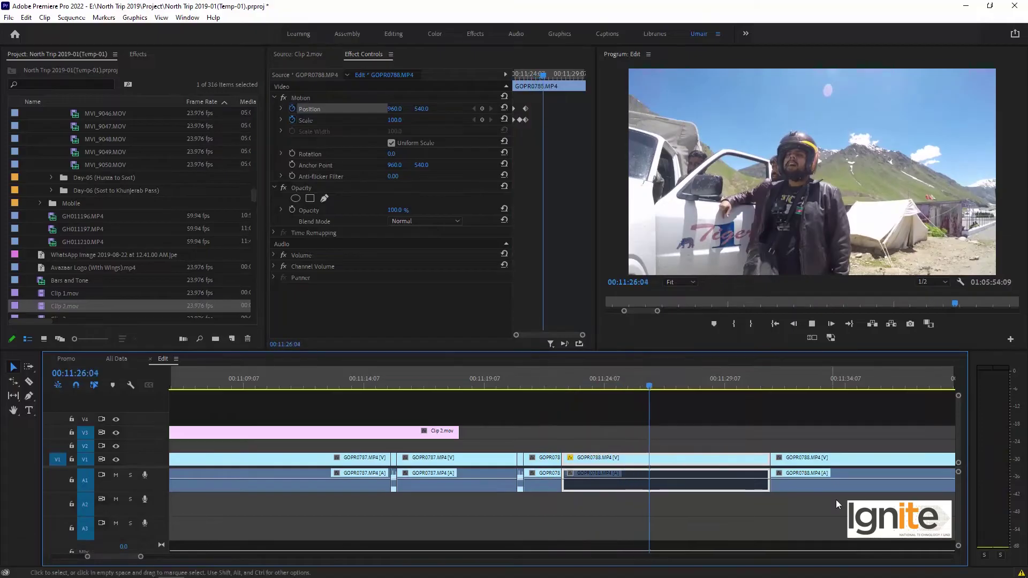
Step: Split the held GOPR0788.MP4 segment at 00:11:26:18, delete the part after the cut and close the gap
key(space)
key(ctrl+k)
click(717, 482)
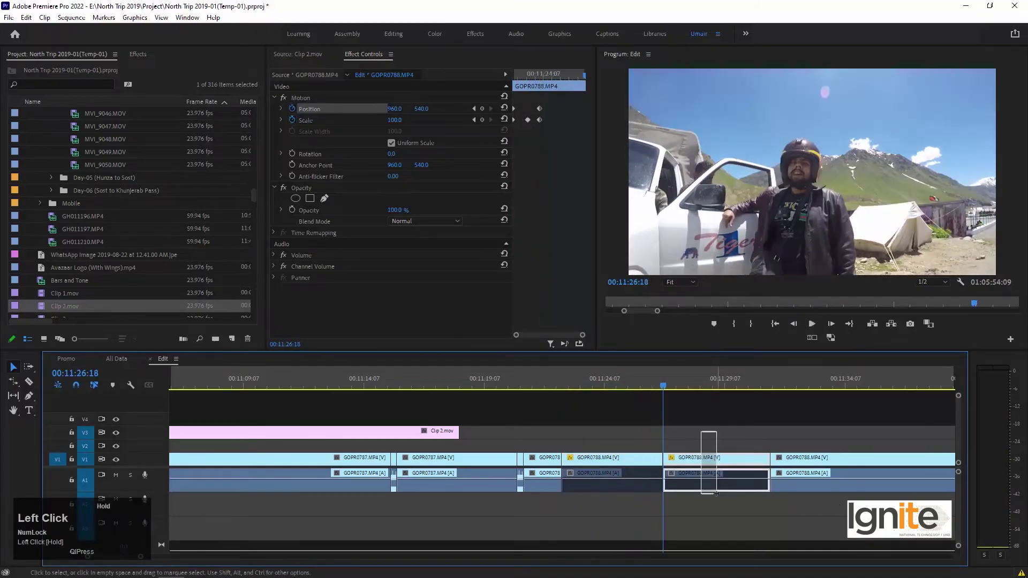
key(Delete)
click(705, 457)
key(Delete)
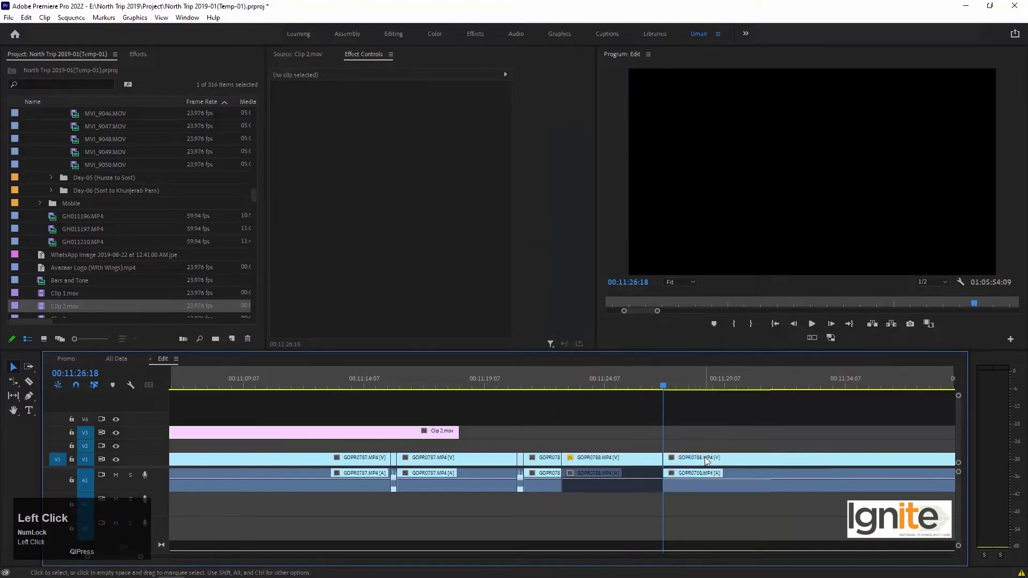
Step: Play the end of the shortened freeze into the following footage, return to 00:11:24:07 and save the project
click(622, 381)
key(space)
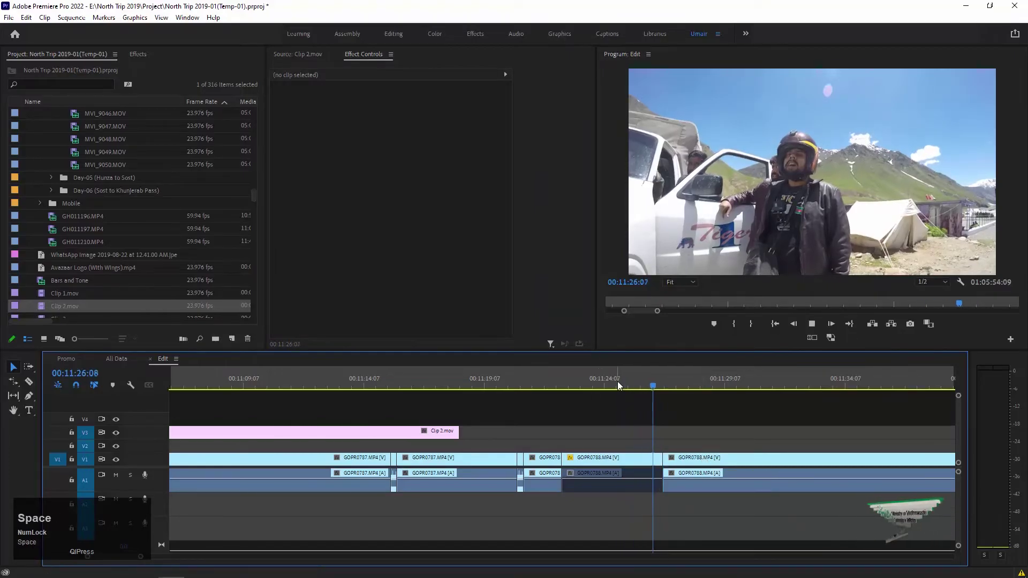
click(627, 323)
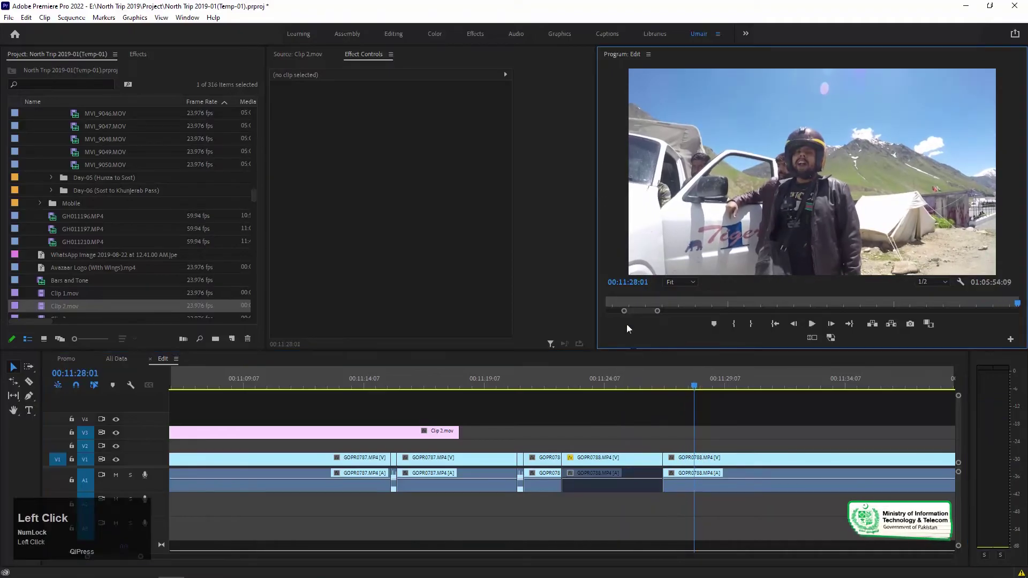
click(605, 372)
key(ctrl+s)
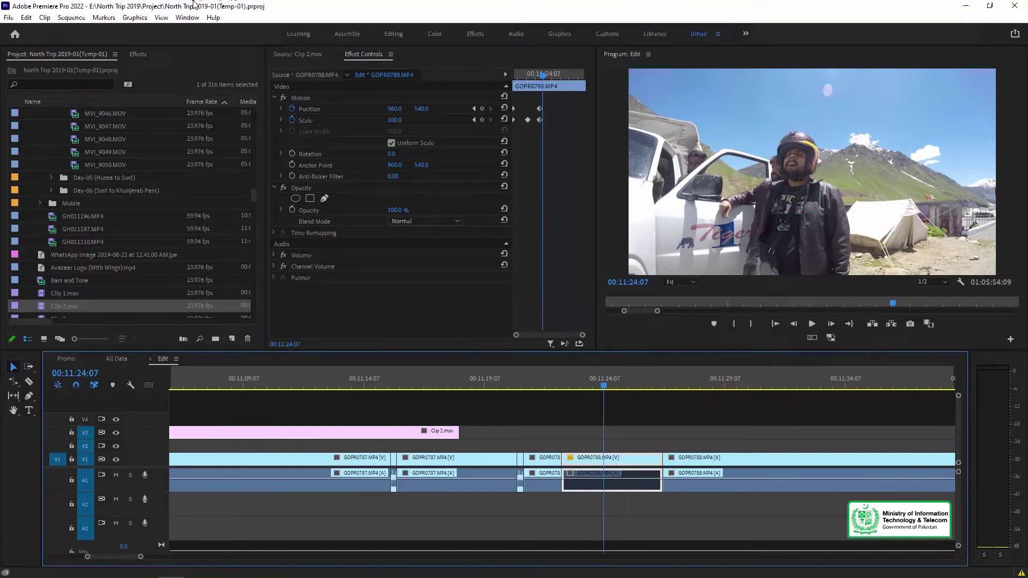
Step: In the Color workspace, apply a Basic Correction to the held frame with Saturation 0, Contrast 71.7, Shadows -81.5 and Whites 100
click(433, 35)
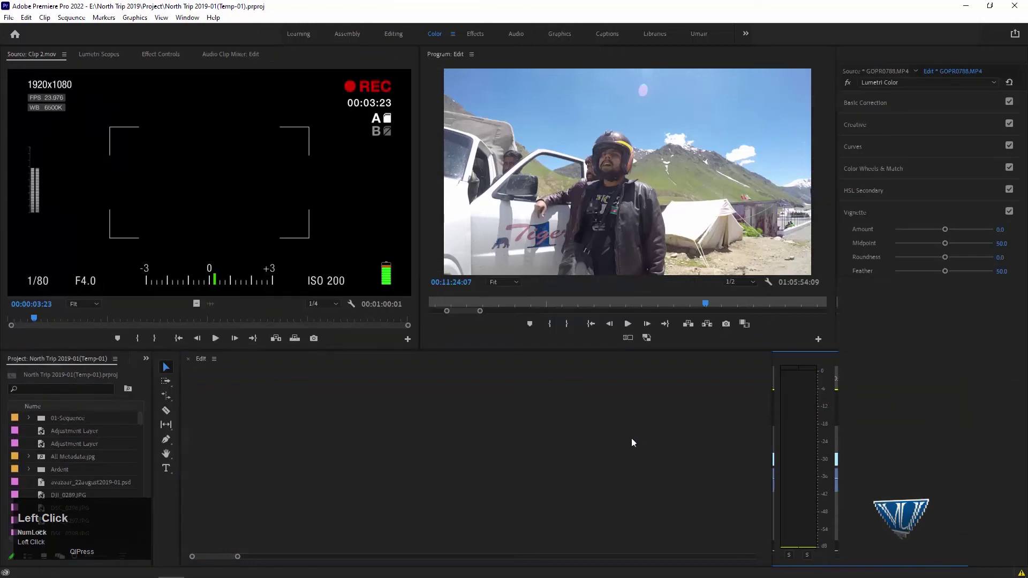
click(409, 397)
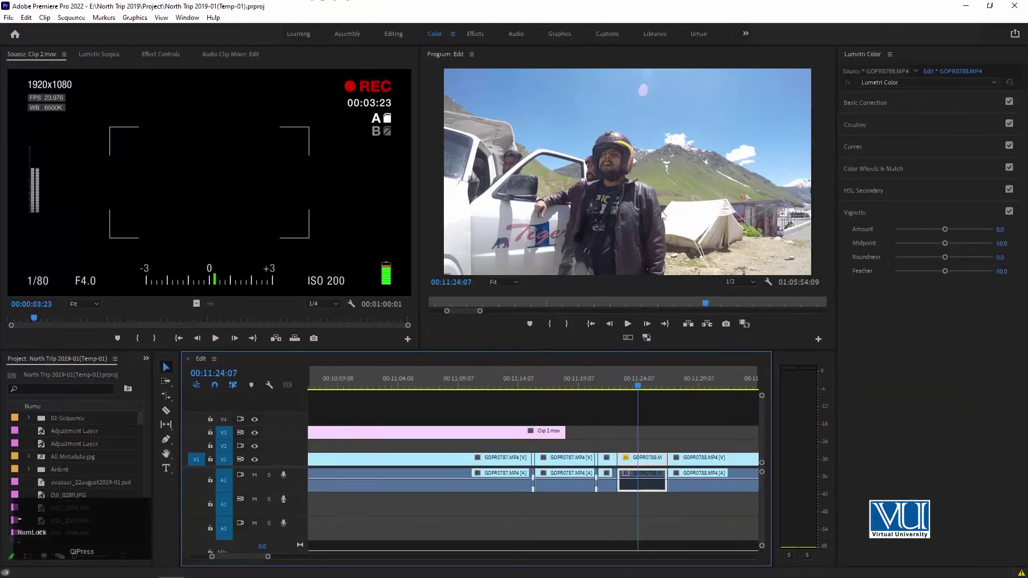
click(891, 102)
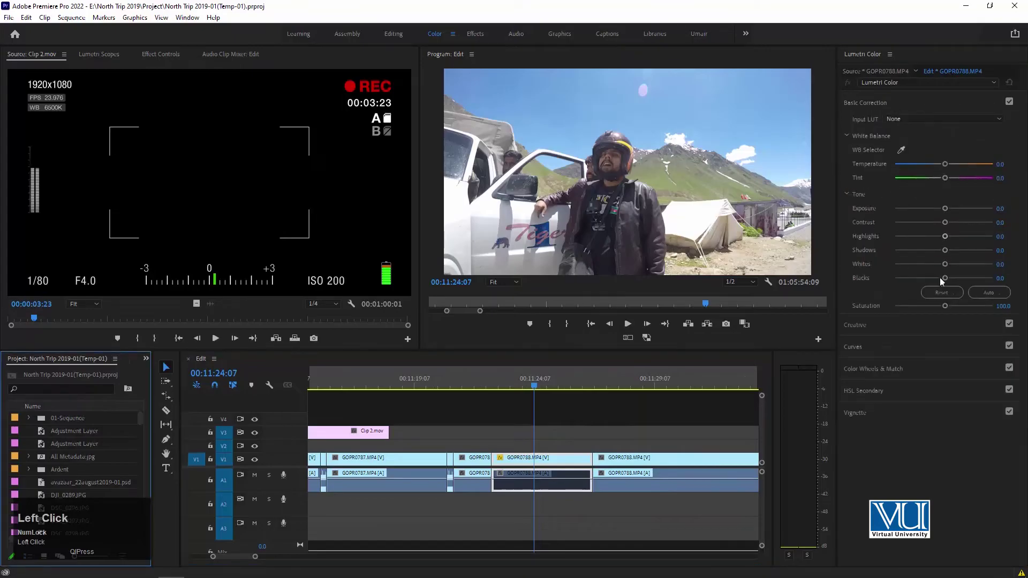
drag(941, 307, 839, 307)
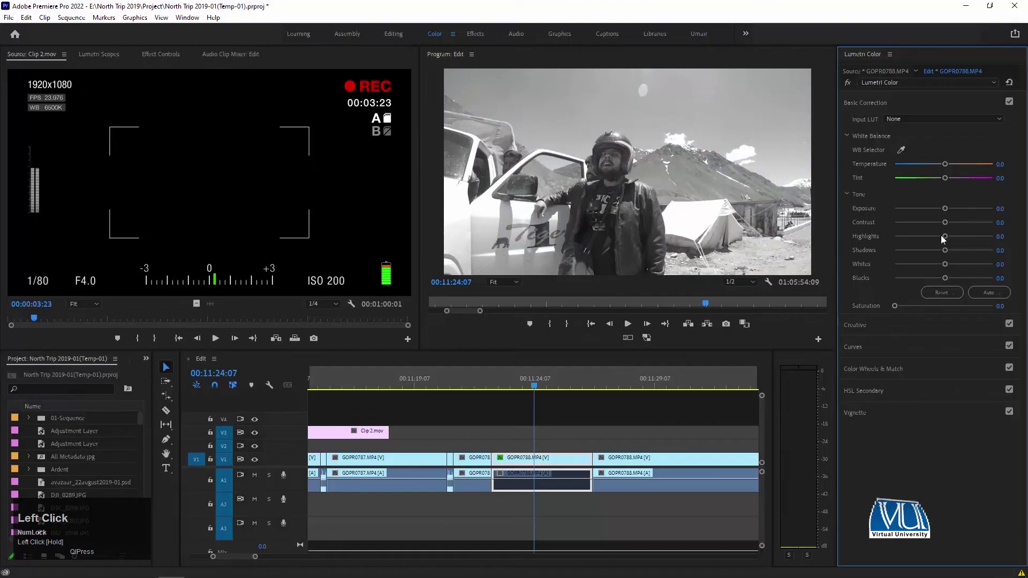
drag(943, 222, 979, 217)
drag(939, 264, 907, 251)
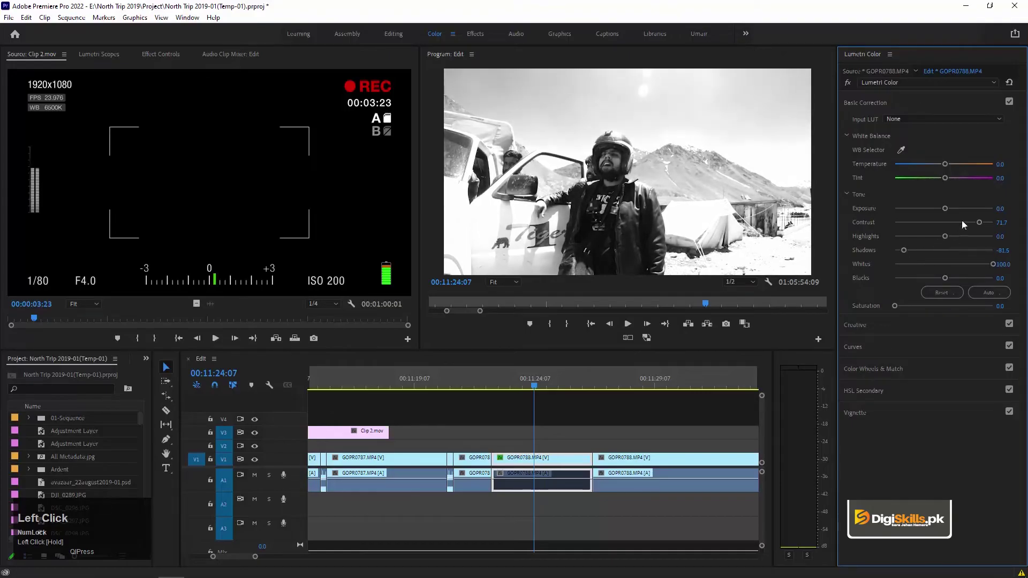
Step: Warm the held frame by setting Temperature to 100, Tint to 29.3 and Saturation to 85.9
drag(898, 302, 912, 302)
drag(901, 164, 957, 181)
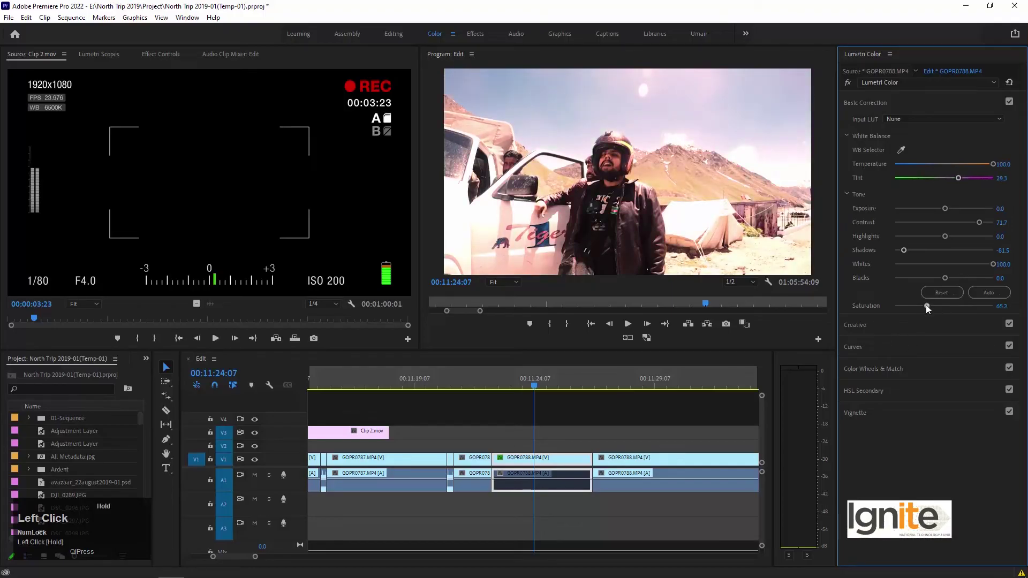
drag(942, 304, 784, 305)
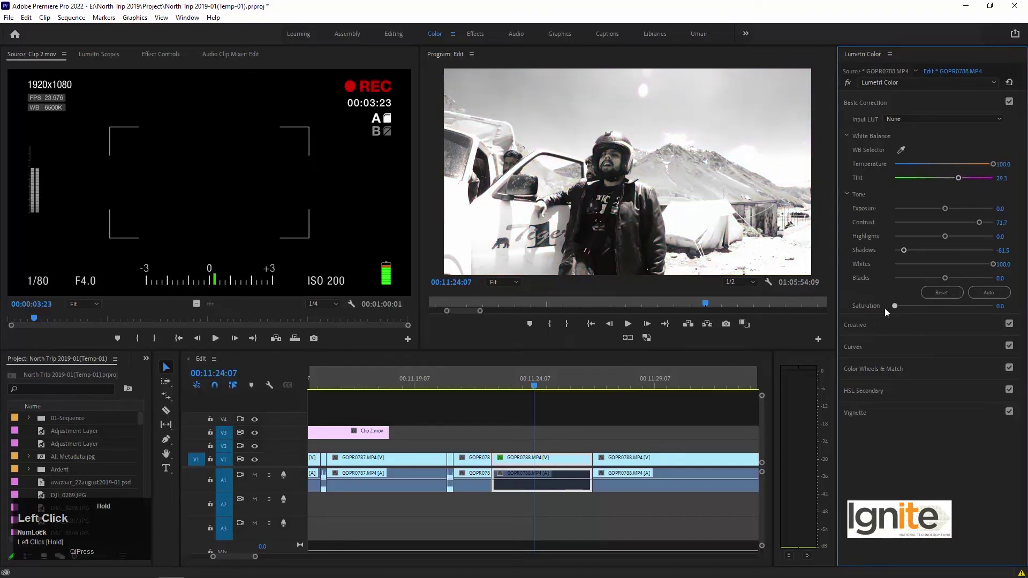
drag(930, 310, 939, 309)
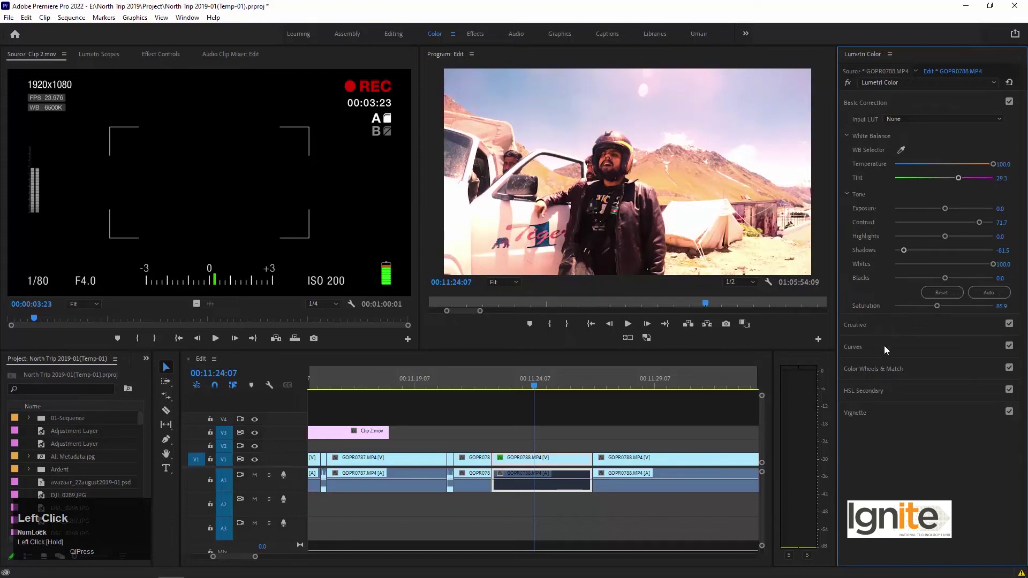
Step: Shift the held frame's midtones and shadows toward green and its highlights toward magenta with the color wheels
click(921, 370)
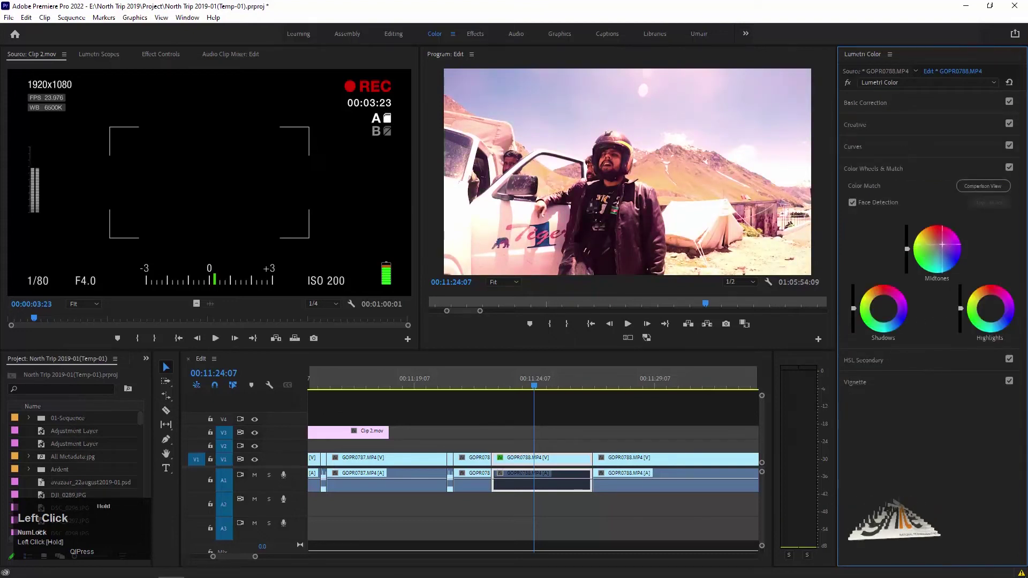
drag(941, 246, 931, 254)
click(994, 313)
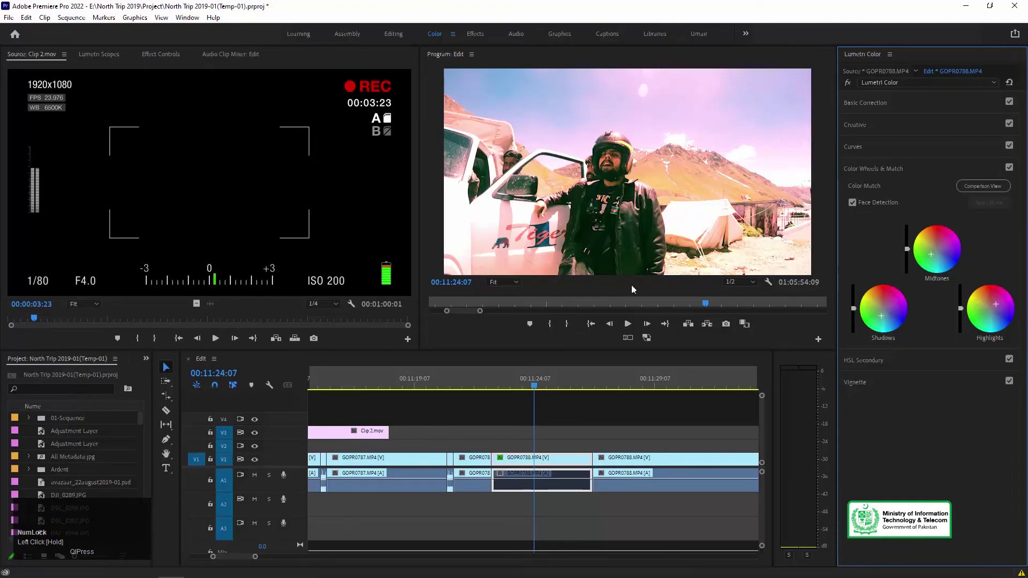
Step: Play from 00:11:20:01 through the color-graded freeze frame into the following clip
click(431, 384)
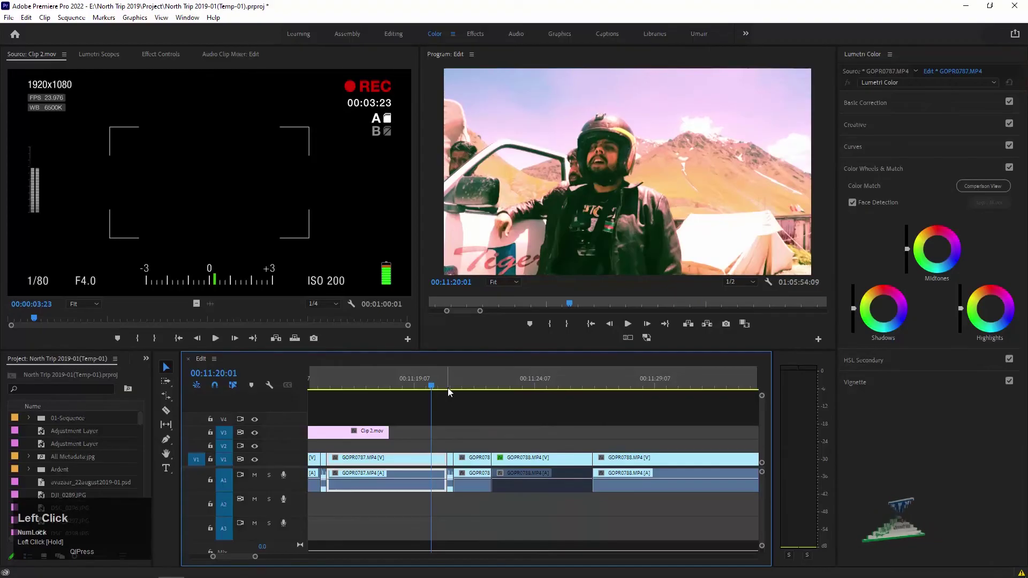
key(space)
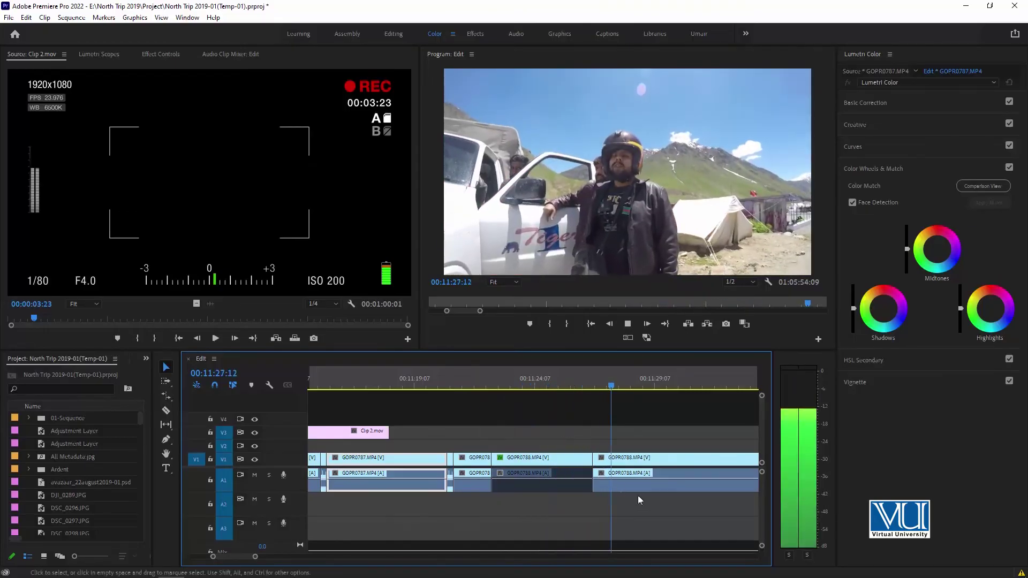
click(499, 378)
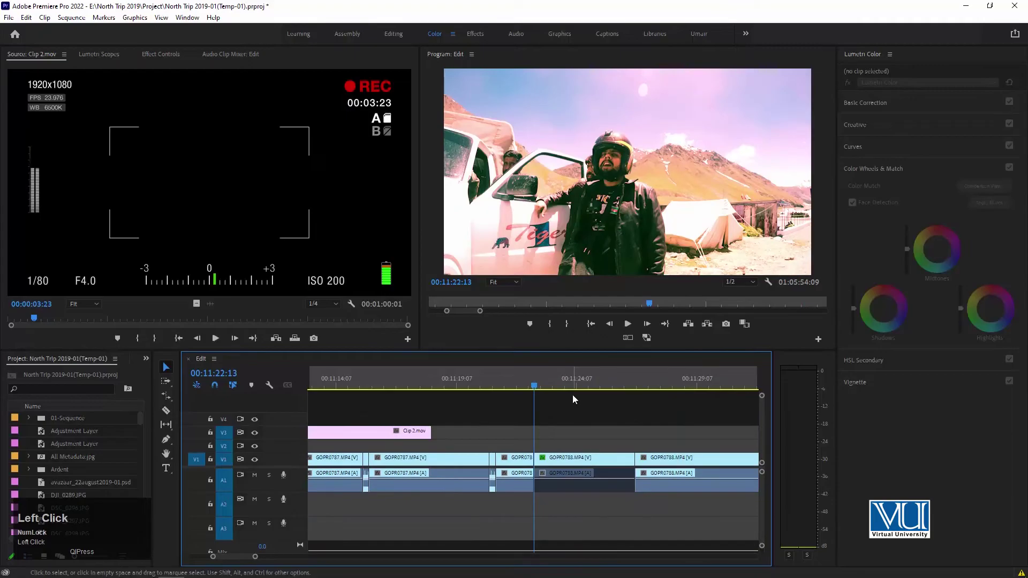
Step: Place the playhead at 00:11:22:15 near the freeze start, return to the custom editing workspace and deselect the clip
mouse_move(540, 375)
mouse_down()
mouse_move(525, 381)
mouse_move(548, 374)
mouse_up()
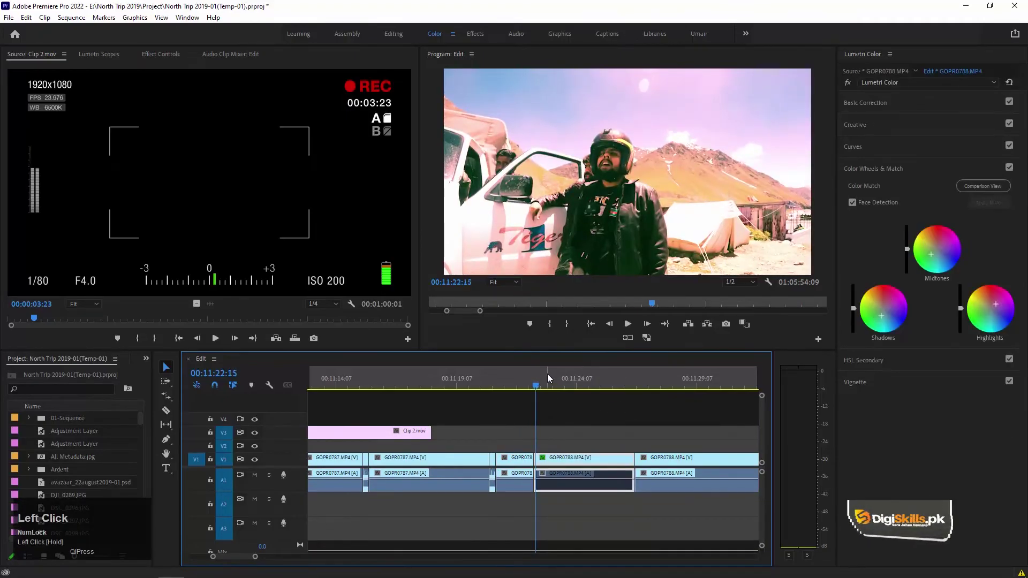
click(699, 34)
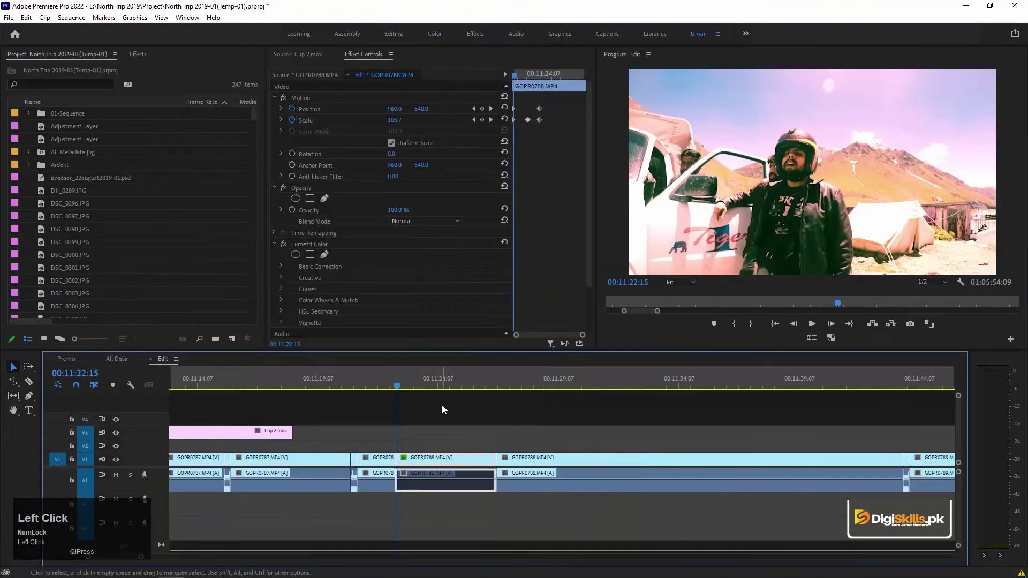
click(442, 404)
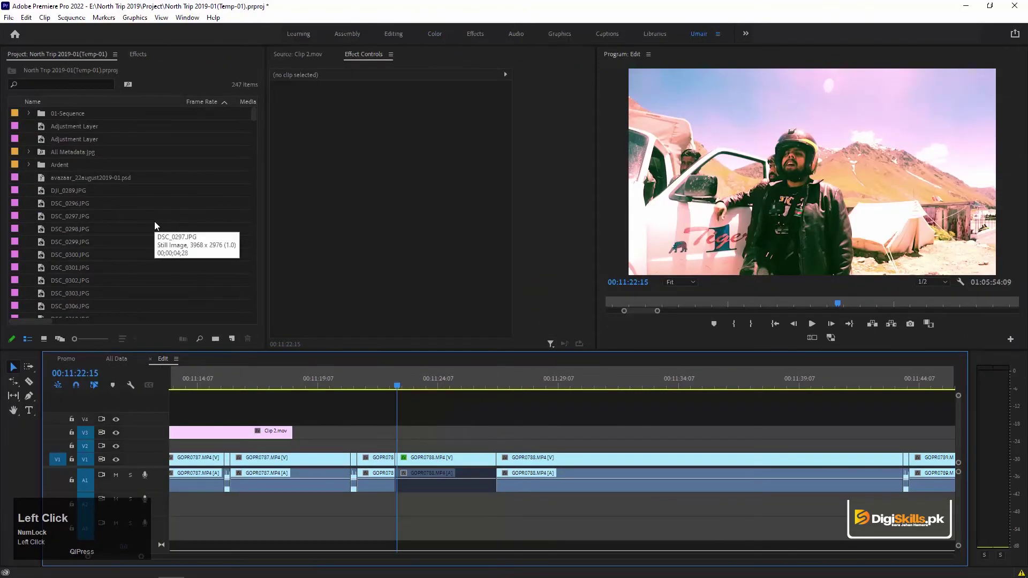
Step: Switch to File Explorer and go from the NOISE TRANSITIONS folder back to the flashes folder on drive E
key(alt+Tab)
key(alt+Tab)
key(alt+Tab)
key(alt+Tab)
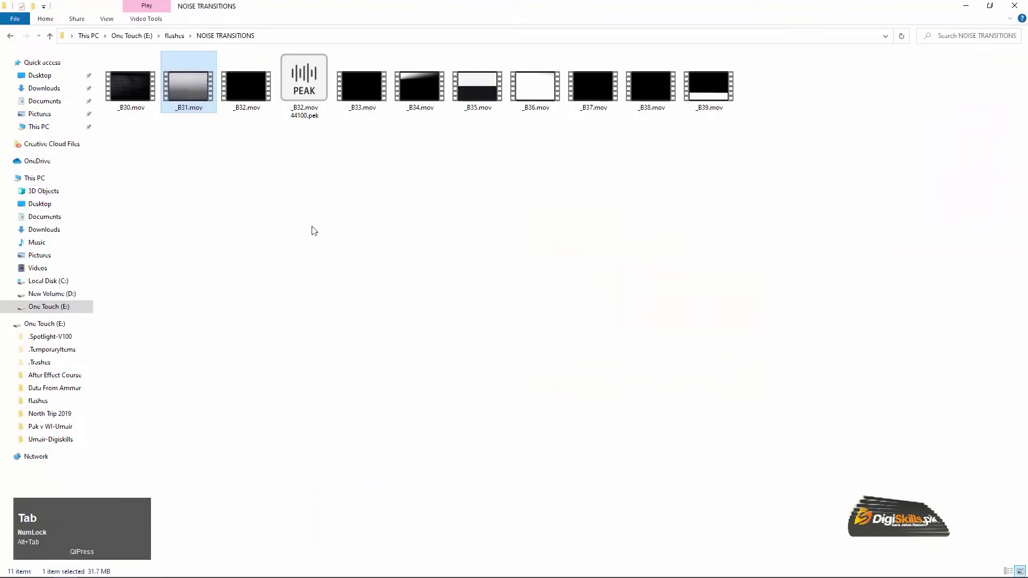
click(562, 246)
key(alt+Left)
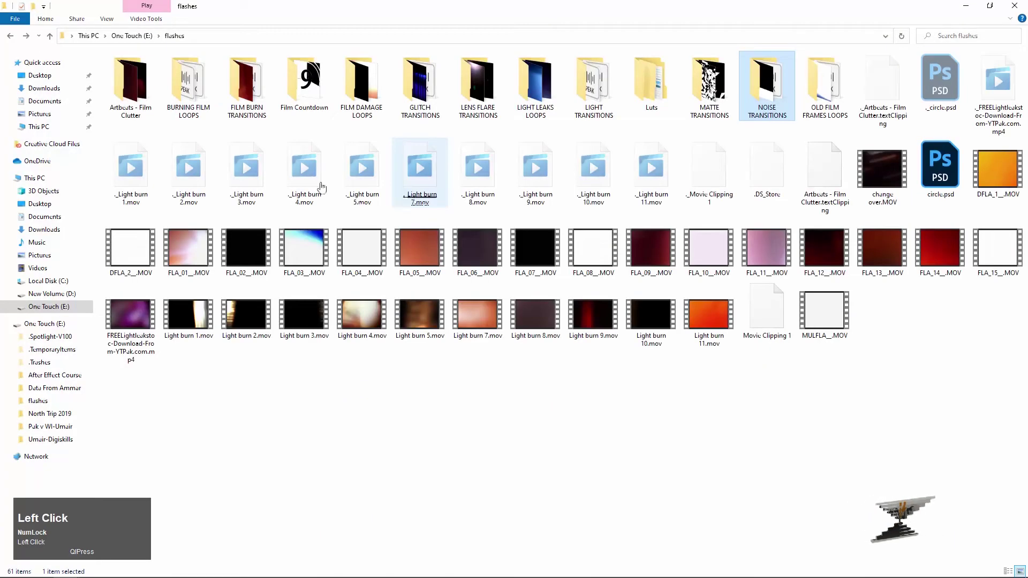
key(alt+Left)
double_click(437, 87)
click(399, 199)
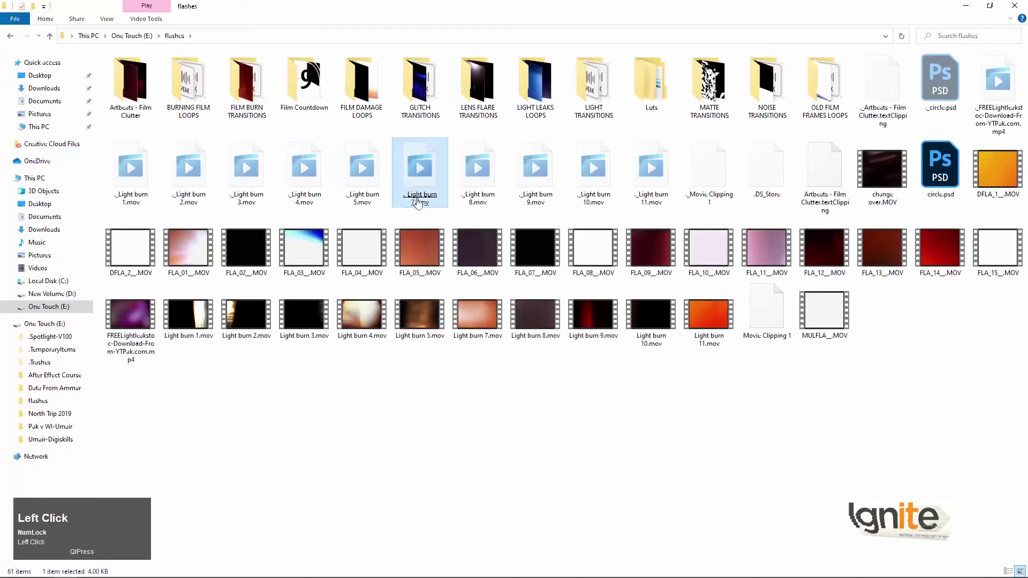
click(586, 200)
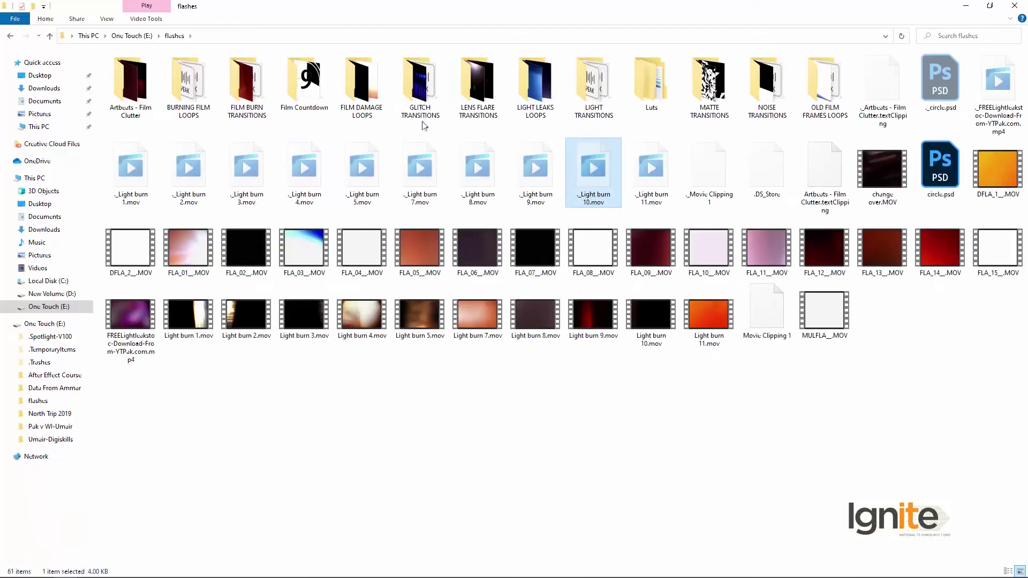
click(535, 176)
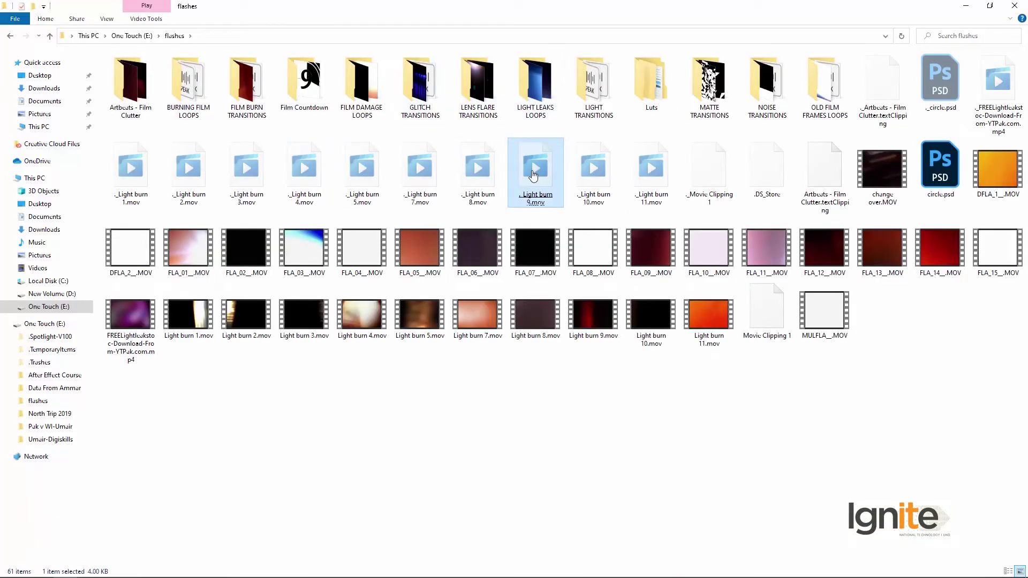
click(383, 155)
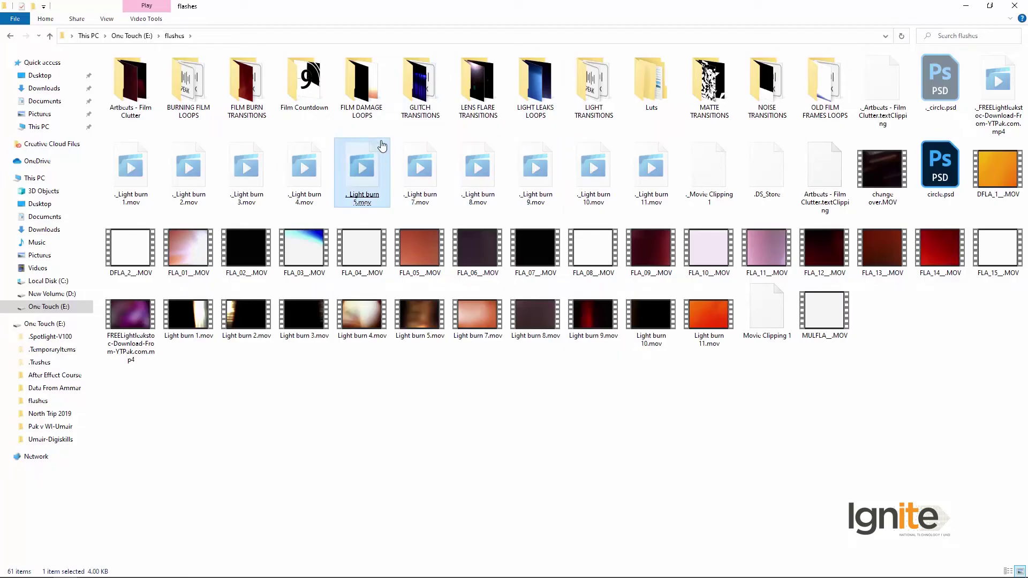
Step: Open the FILM BURN TRANSITIONS folder and preview VPP_A41.mov in the video player
click(254, 81)
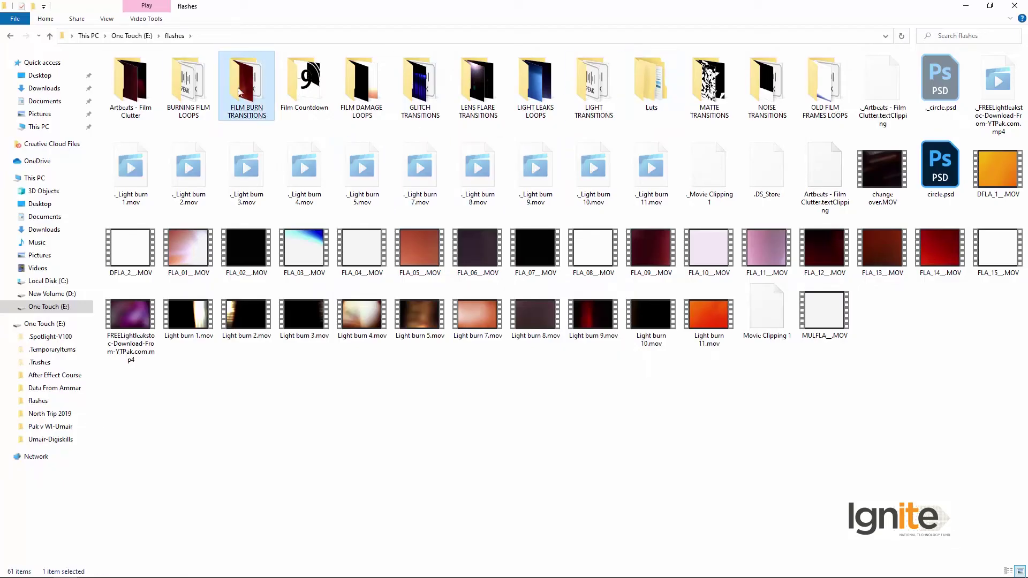
double_click(254, 80)
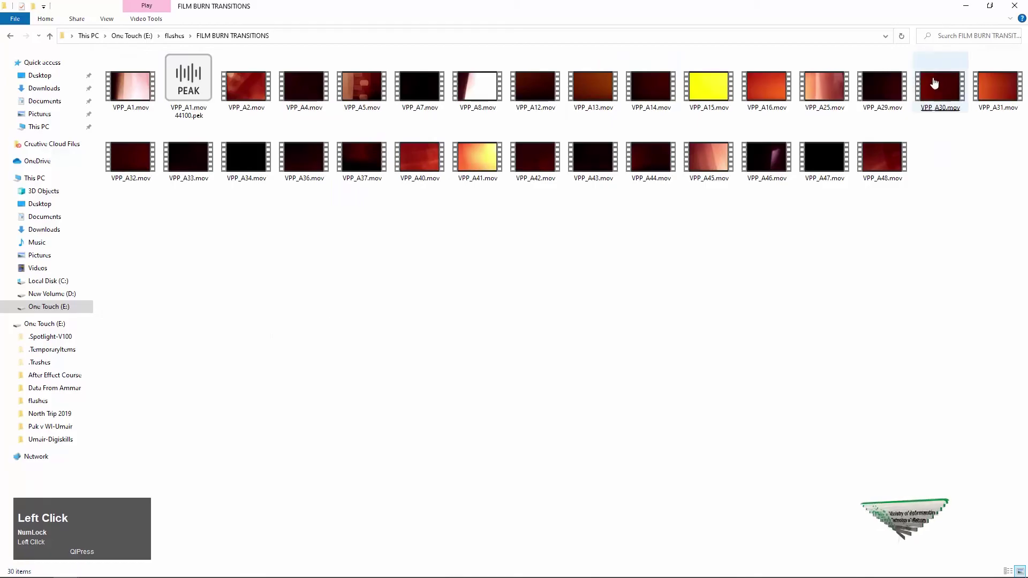
double_click(462, 158)
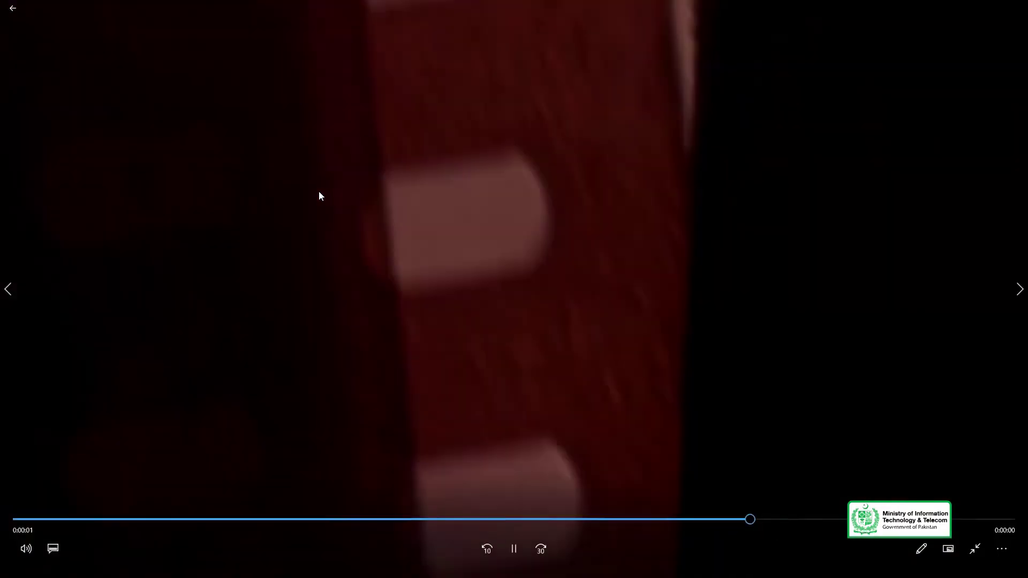
key(alt+F4)
Step: Bring VPP_A41.mov from File Explorer into the Premiere Pro sequence on V2 above the cut into the freeze frame
drag(477, 153, 387, 444)
key(alt+Tab)
key(alt+Tab)
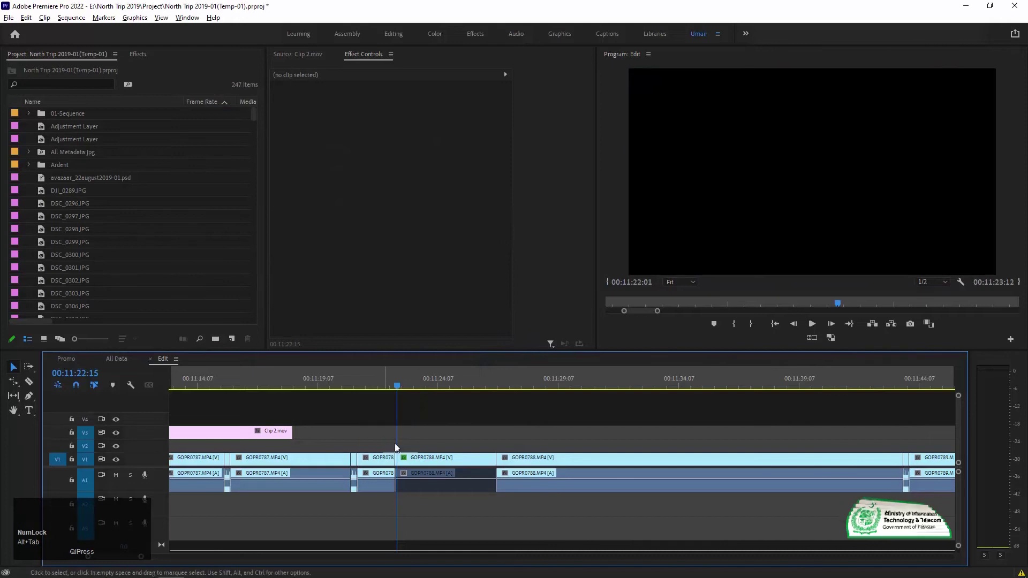
key(equal)
key(equal)
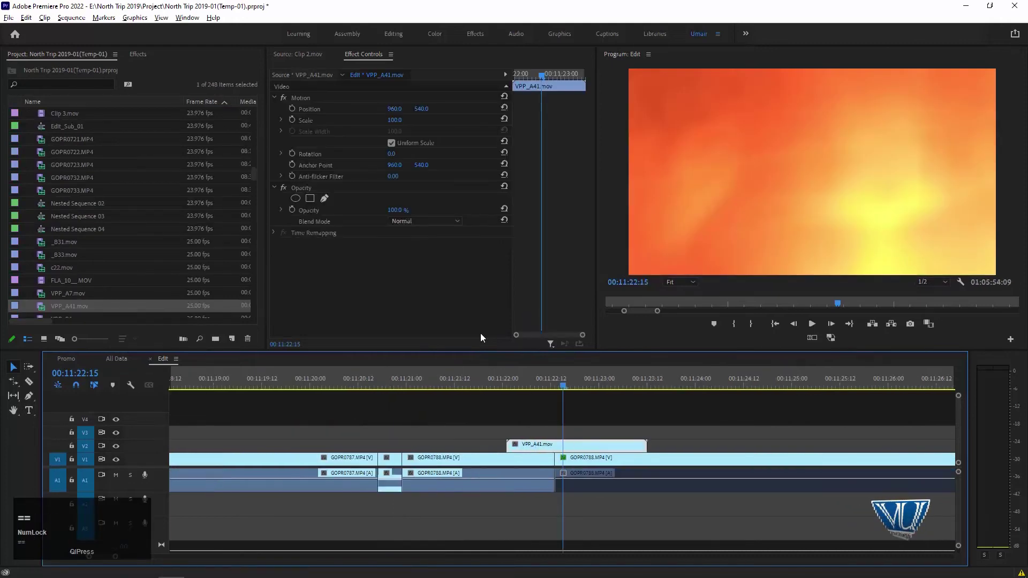
Step: Set the blend mode of VPP_A41.mov to Screen and play across the cut into the freeze frame
click(415, 221)
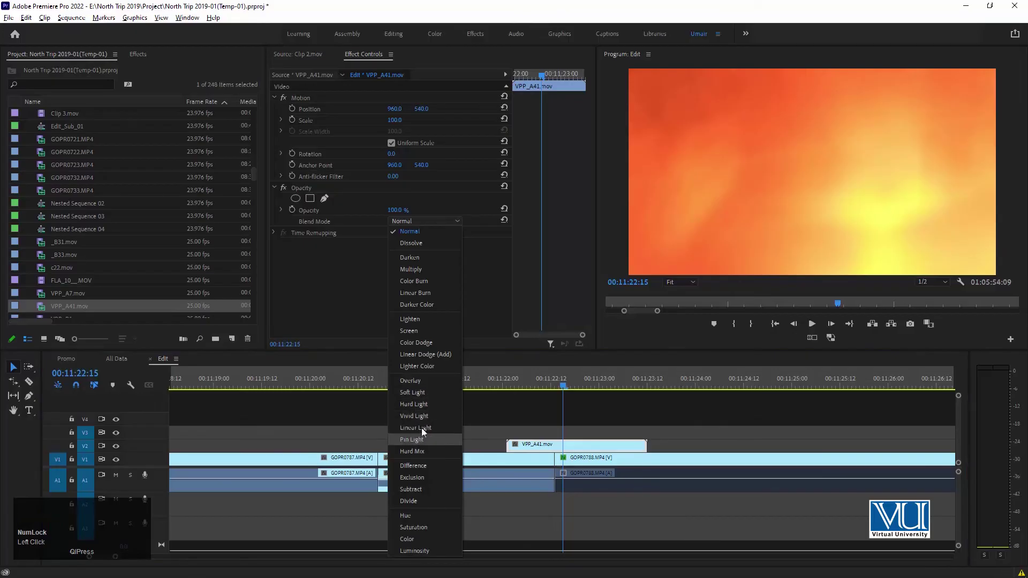
click(424, 333)
drag(564, 380, 468, 392)
key(space)
Step: Shift VPP_A41.mov later on V2 to start at 00:11:22:08, play it and place the playhead at 00:11:22:20
drag(520, 446, 549, 448)
key(space)
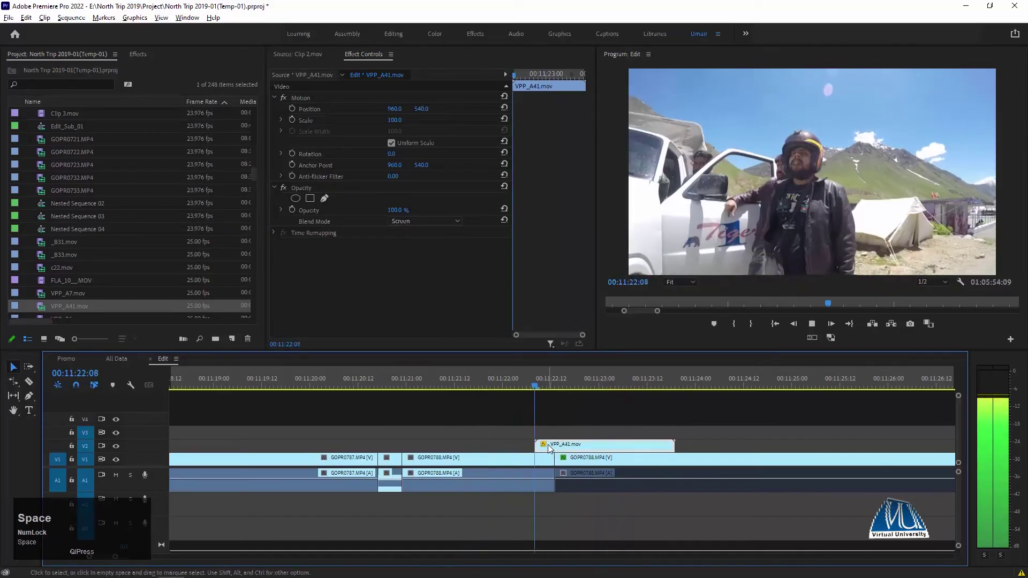
drag(561, 376, 583, 381)
Step: Try the Soft Light and Vivid Light blend modes on VPP_A41.mov and play across the cut
click(443, 220)
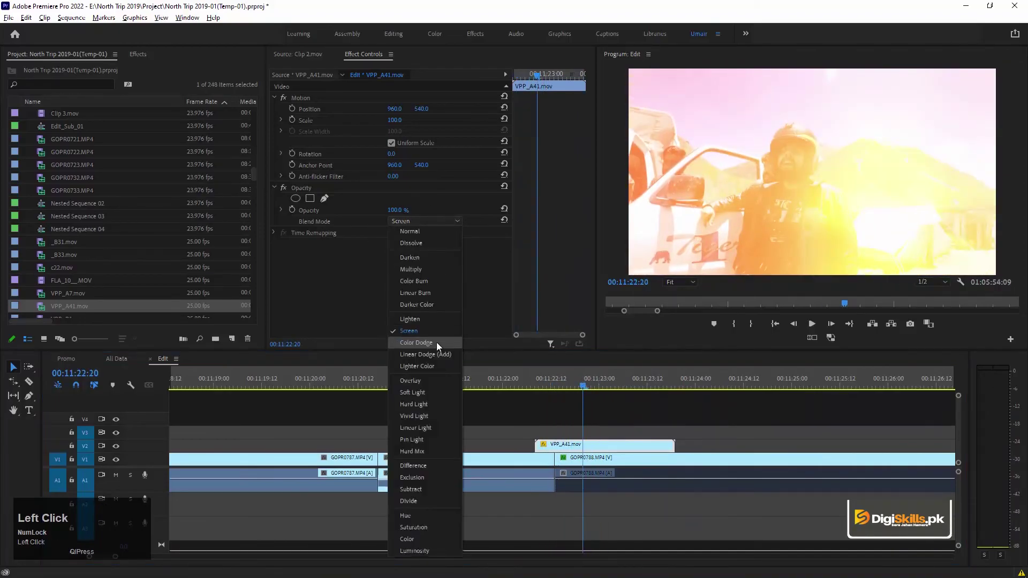
click(431, 388)
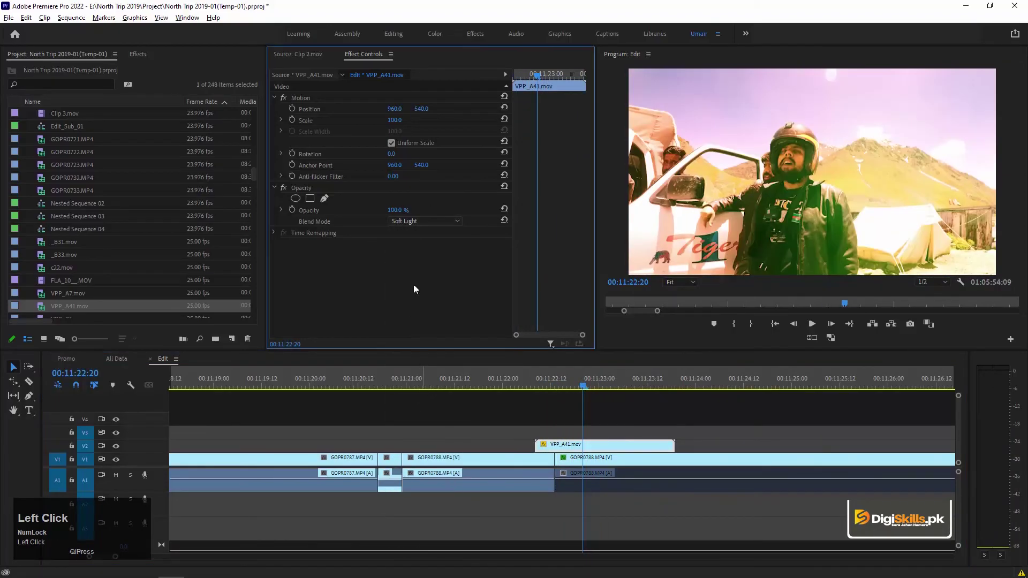
click(441, 222)
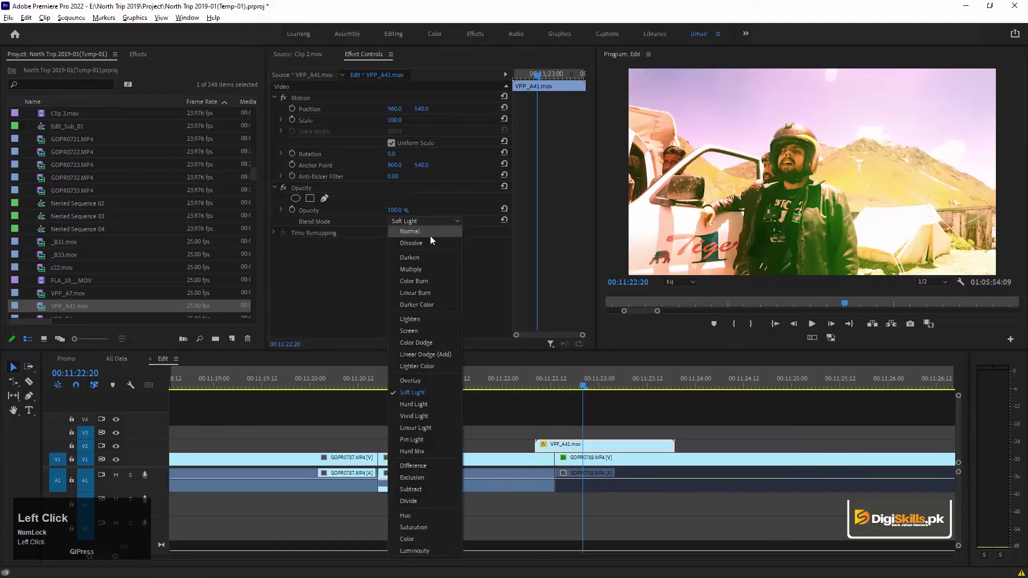
click(425, 416)
drag(580, 381, 523, 382)
key(space)
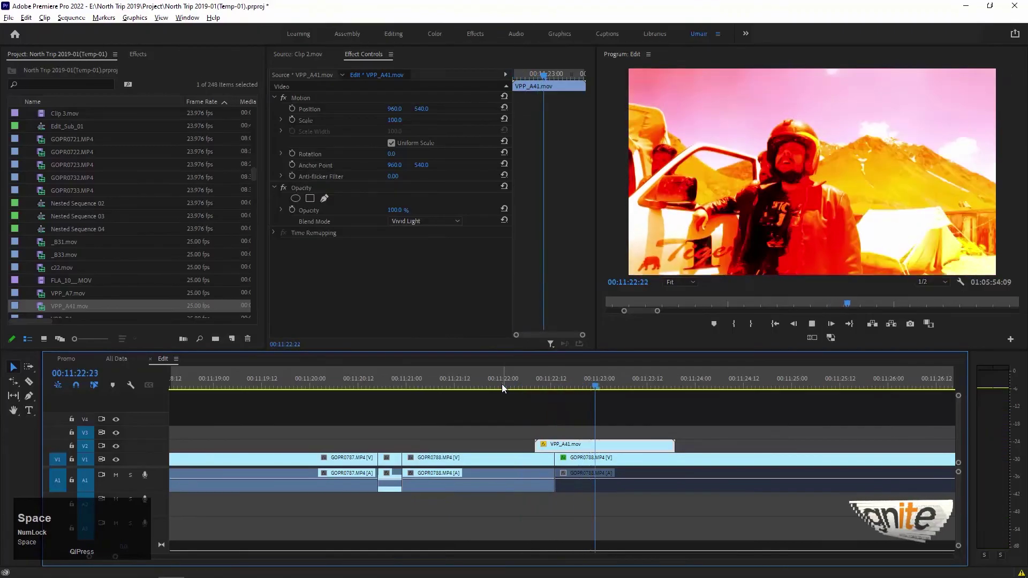
key(space)
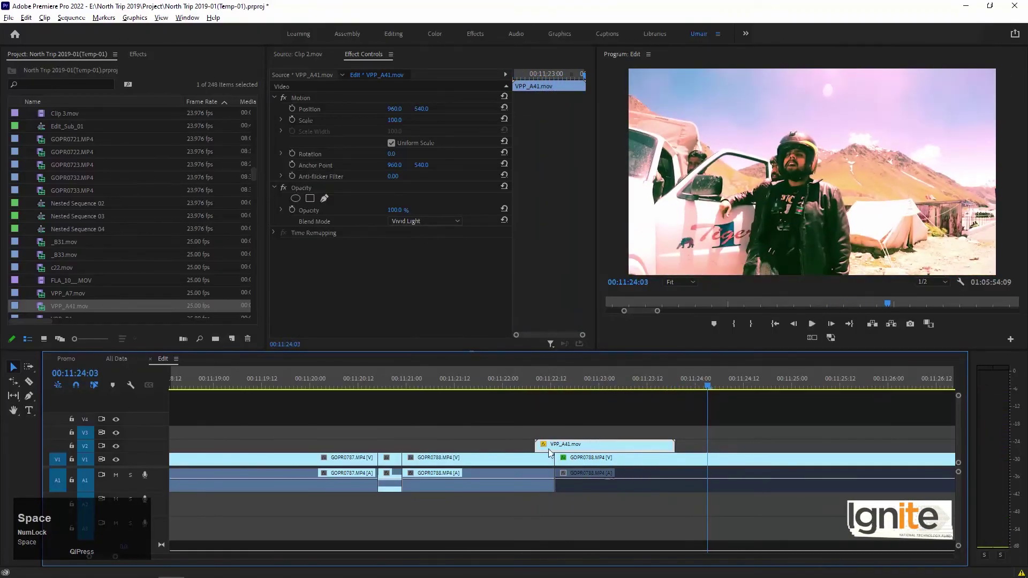
Step: Set the blend mode of VPP_A41.mov to Linear Light, judging it at 00:11:22:17
click(571, 377)
click(431, 219)
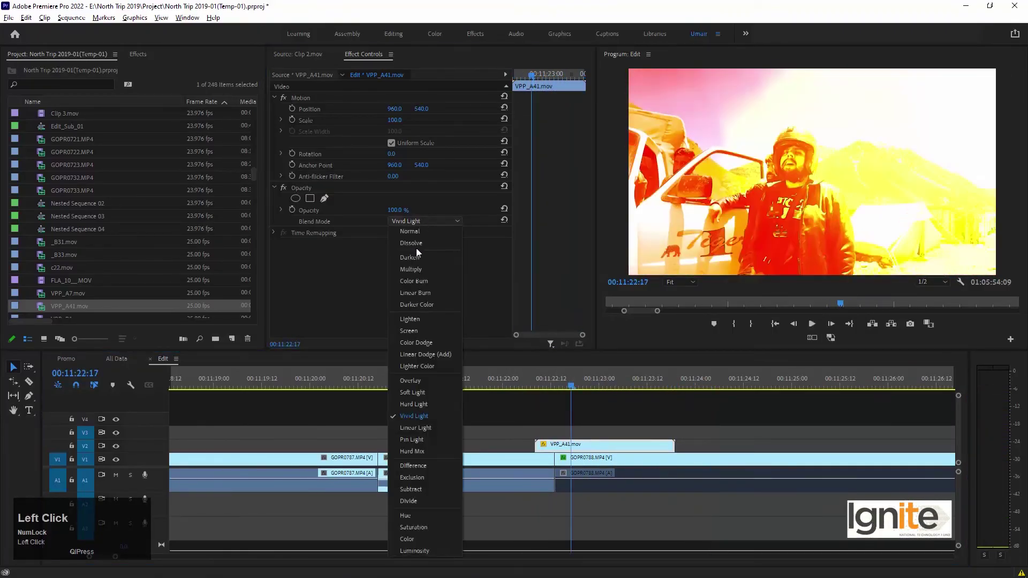
click(435, 425)
Step: Trim the end of VPP_A41.mov to just past 00:11:23:05, add a Cross Dissolve to it and play the transition
drag(569, 382, 620, 379)
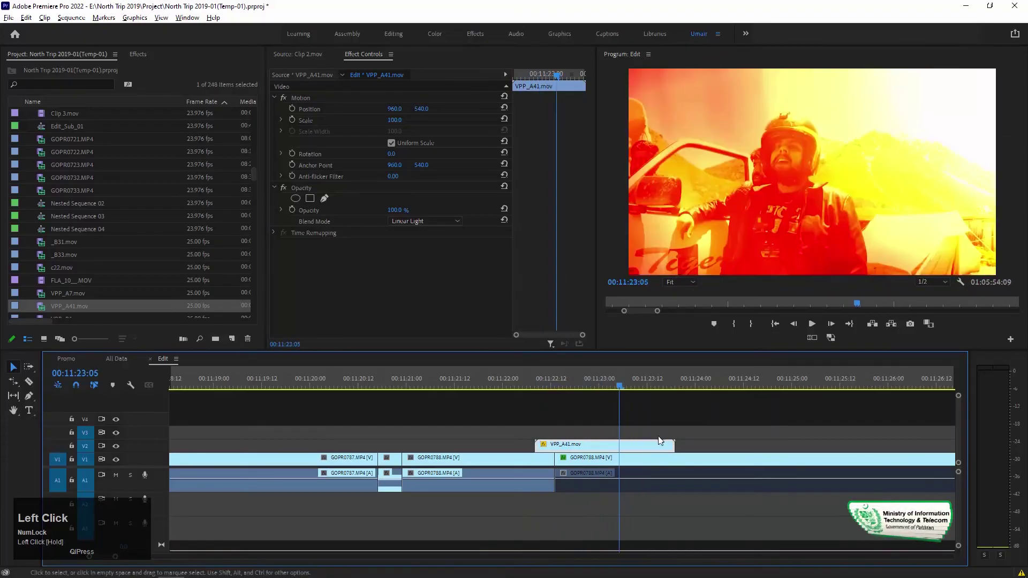
drag(674, 444, 621, 445)
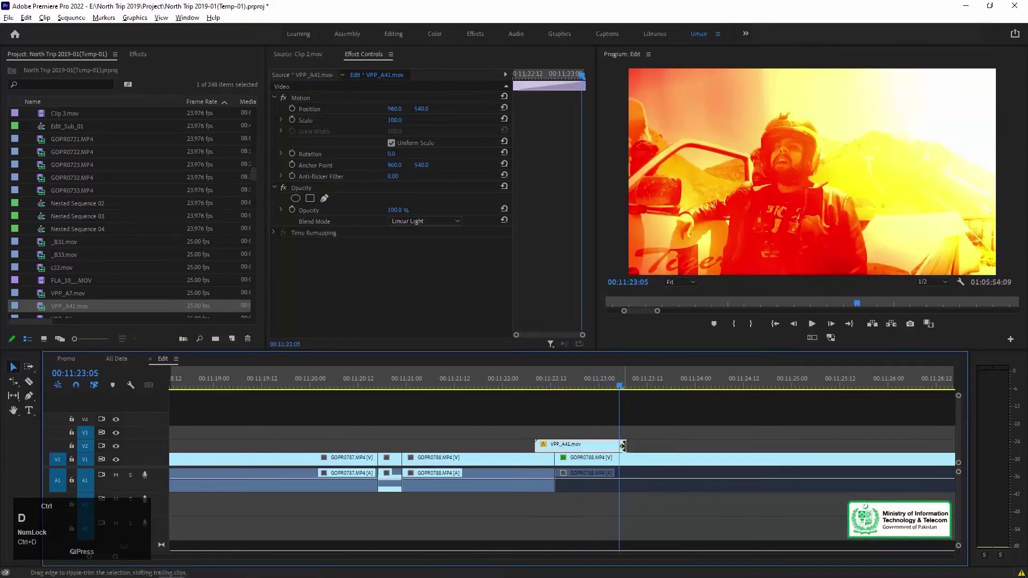
key(ctrl+d)
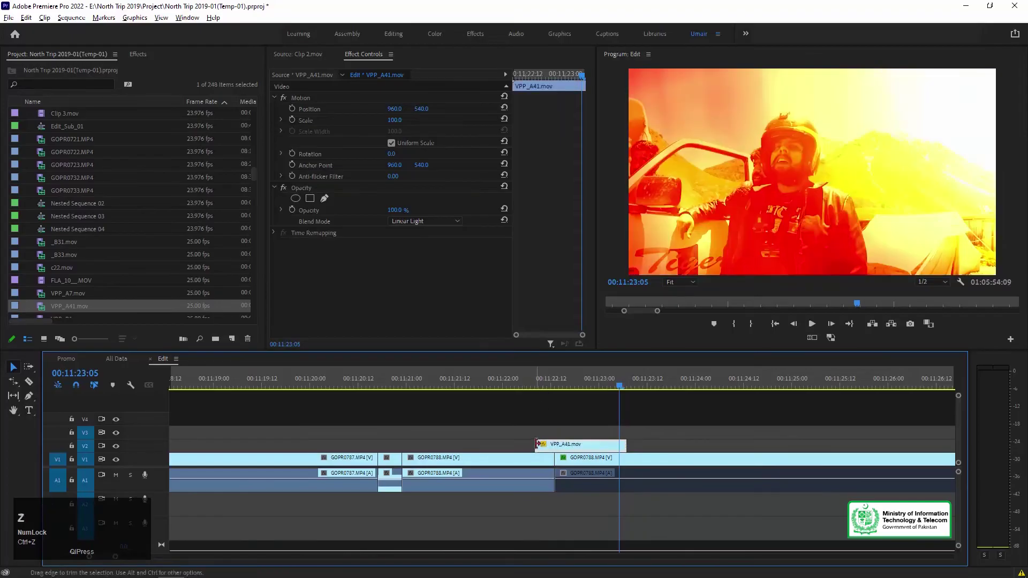
click(536, 381)
key(space)
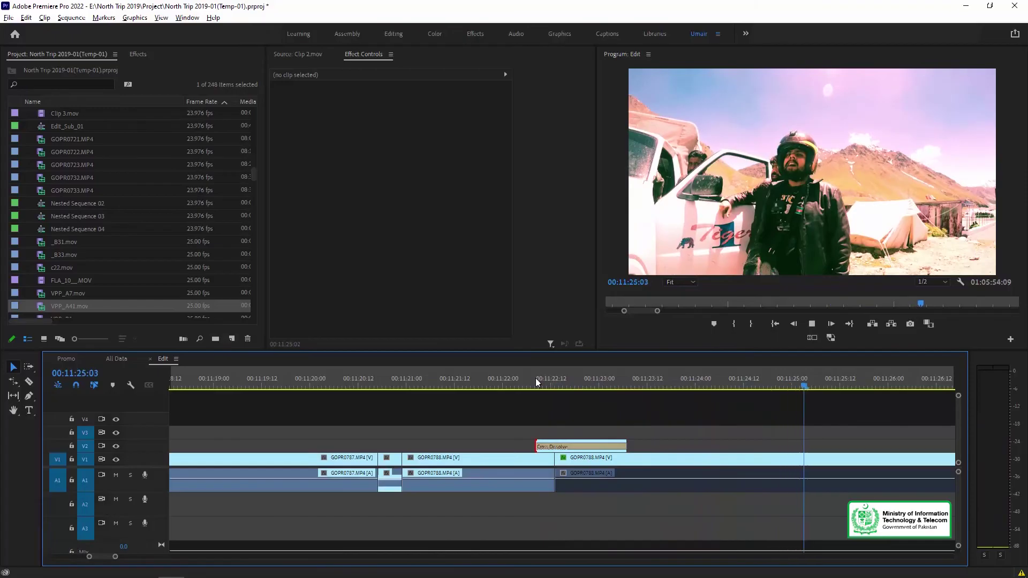
Step: Duplicate the VPP_A41.mov flash on V2 above the cut where the freeze frame ends
key(minus)
key(minus)
key(space)
click(566, 444)
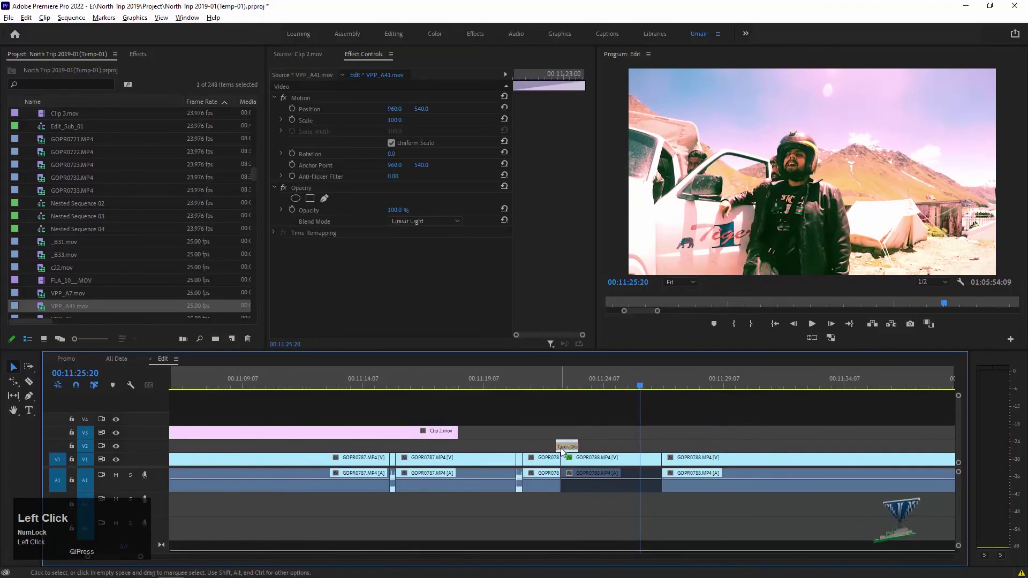
key(alt)
drag(567, 445, 676, 454)
Step: Play the freeze frame through both flash transitions
key(space)
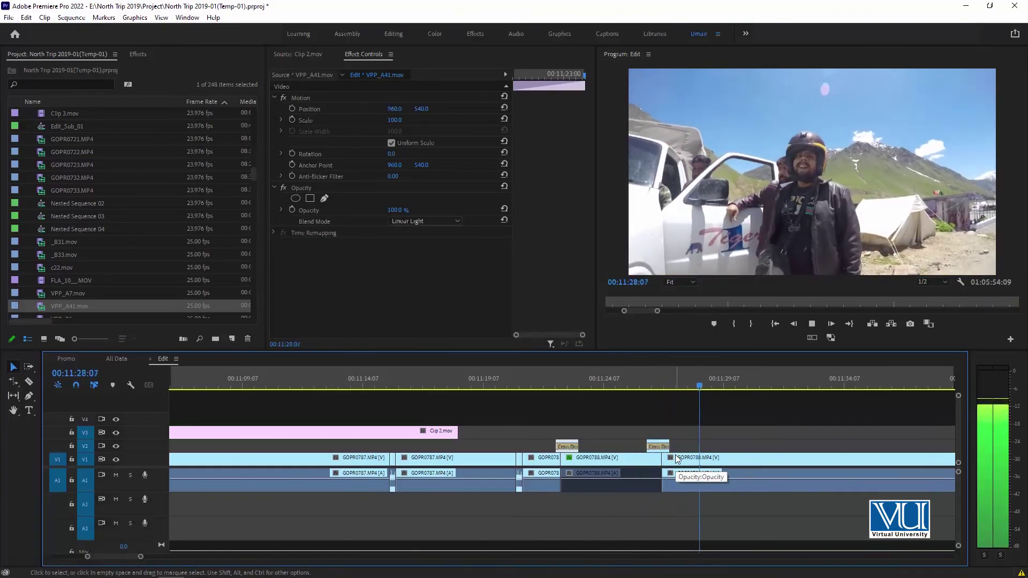
click(604, 385)
drag(598, 391, 558, 388)
key(space)
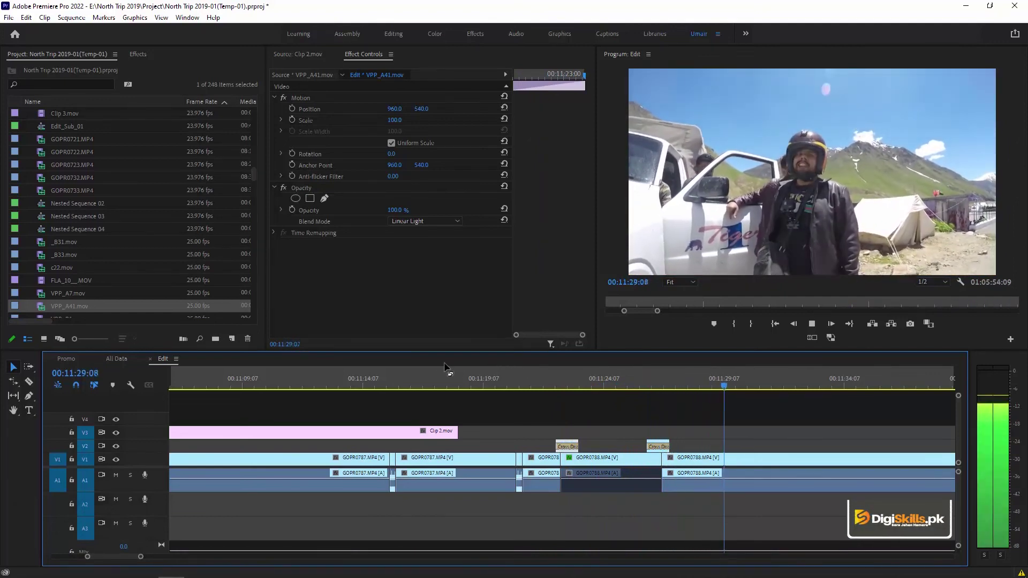
Step: Move the playhead past the freeze frame to 00:12:14:17 and show the list of effects
key(minus)
key(minus)
key(minus)
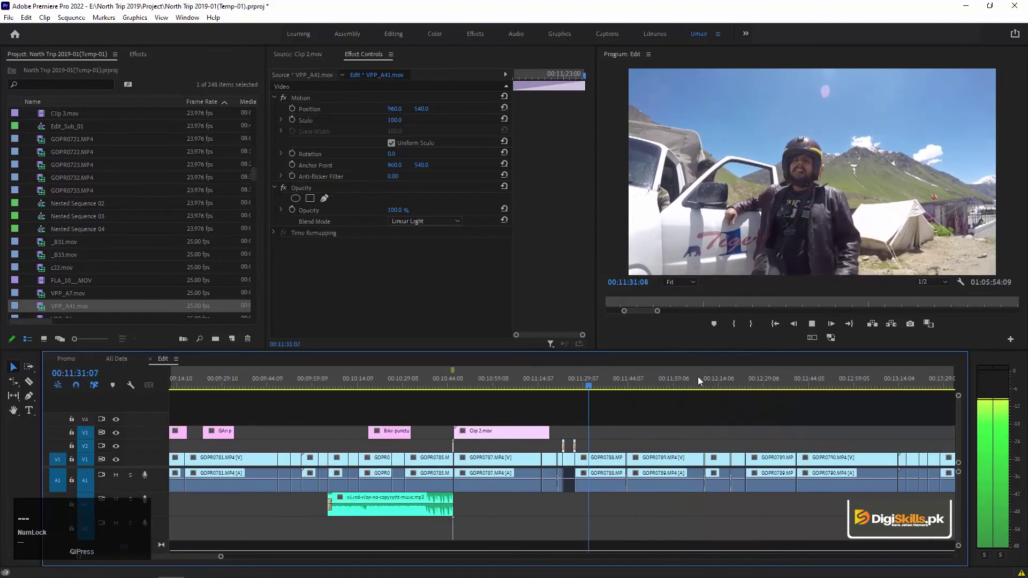
click(667, 381)
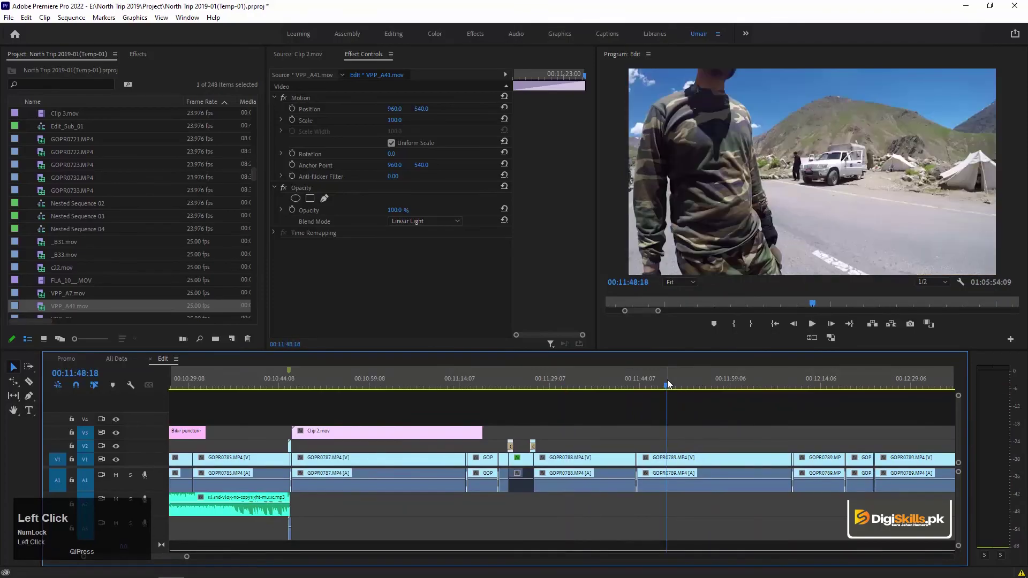
click(820, 379)
drag(821, 380, 824, 379)
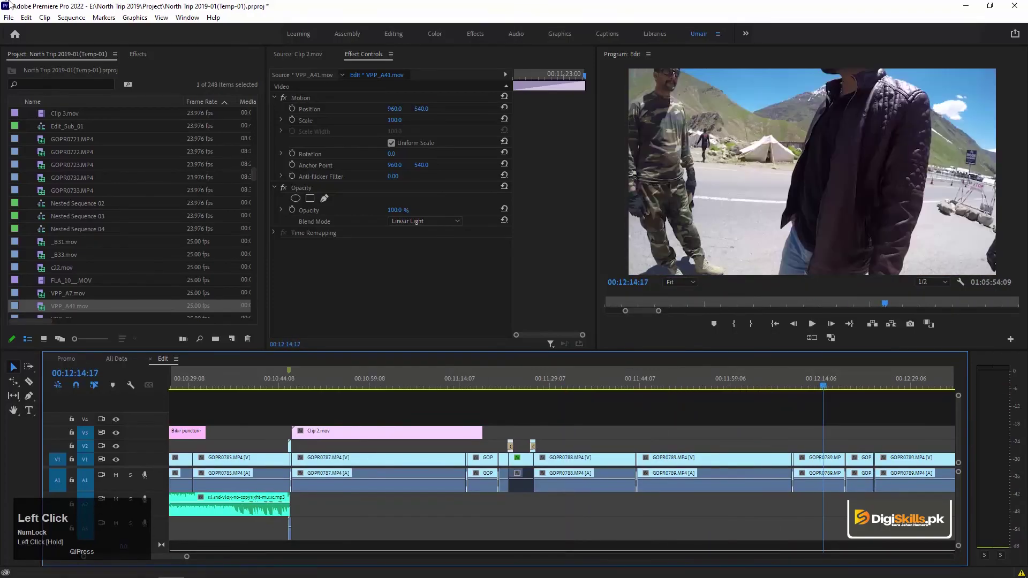
click(138, 54)
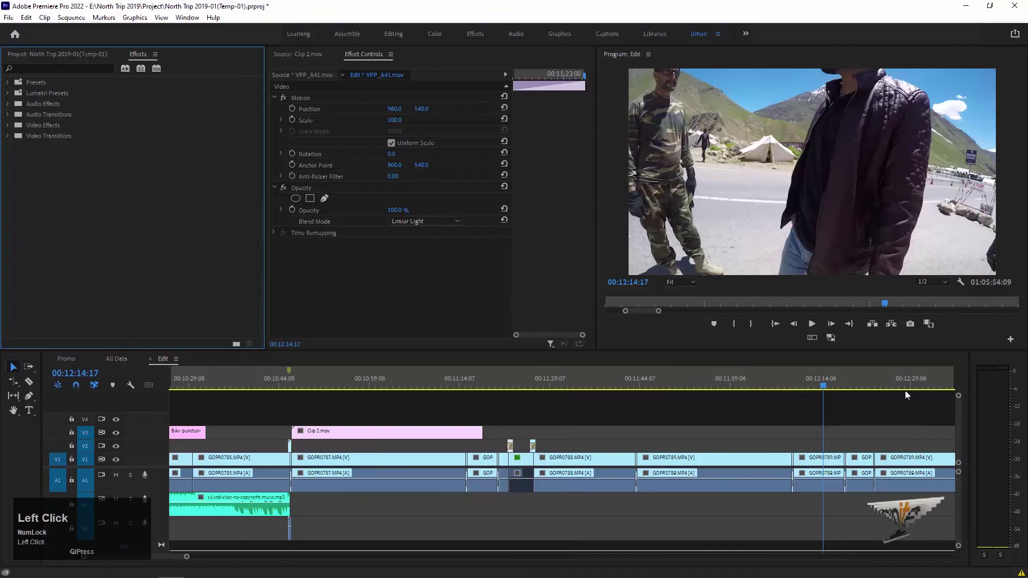
Step: Skim forward through the Edit sequence to the drone footage around 00:18:45:02
key(Down)
key(minus)
key(minus)
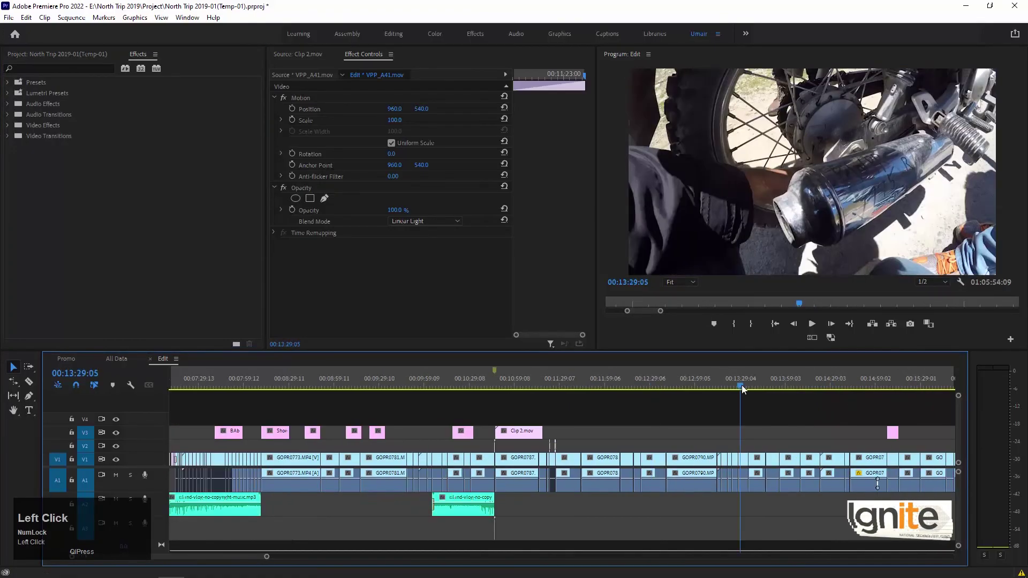
key(minus)
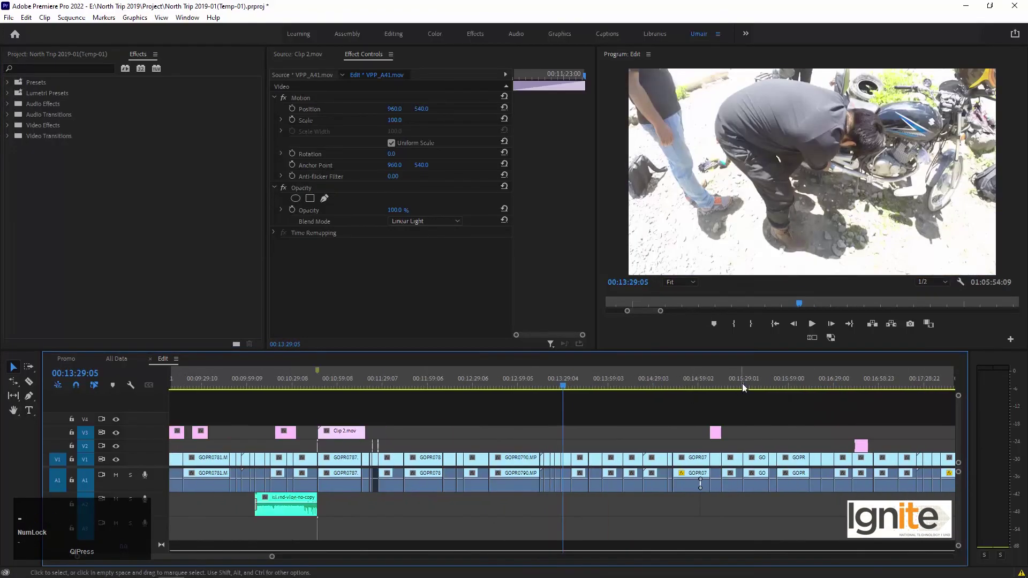
key(minus)
key(equal)
key(equal)
drag(493, 378, 515, 378)
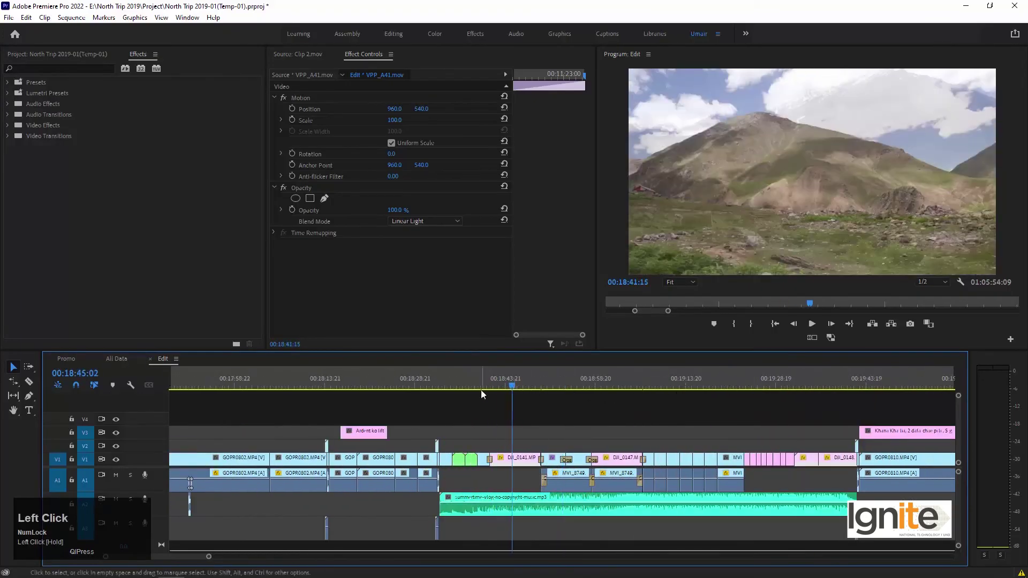
Step: Scrub through the drone section from 00:18:34:00 and place the playhead at 00:18:44:17 on DJI_0141.MP4
click(448, 381)
key(equal)
key(equal)
key(equal)
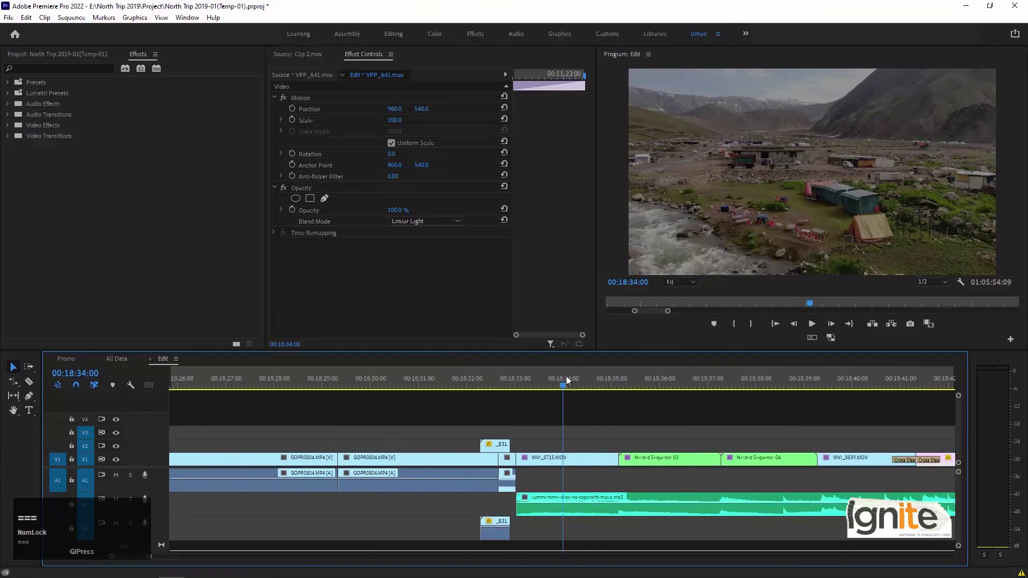
drag(583, 381, 821, 381)
key(minus)
key(minus)
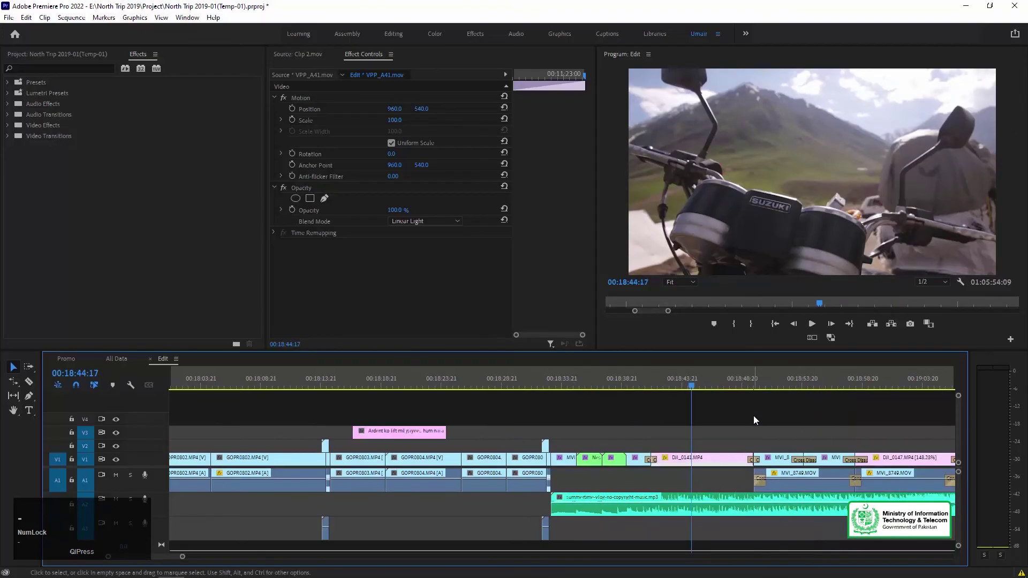
key(equal)
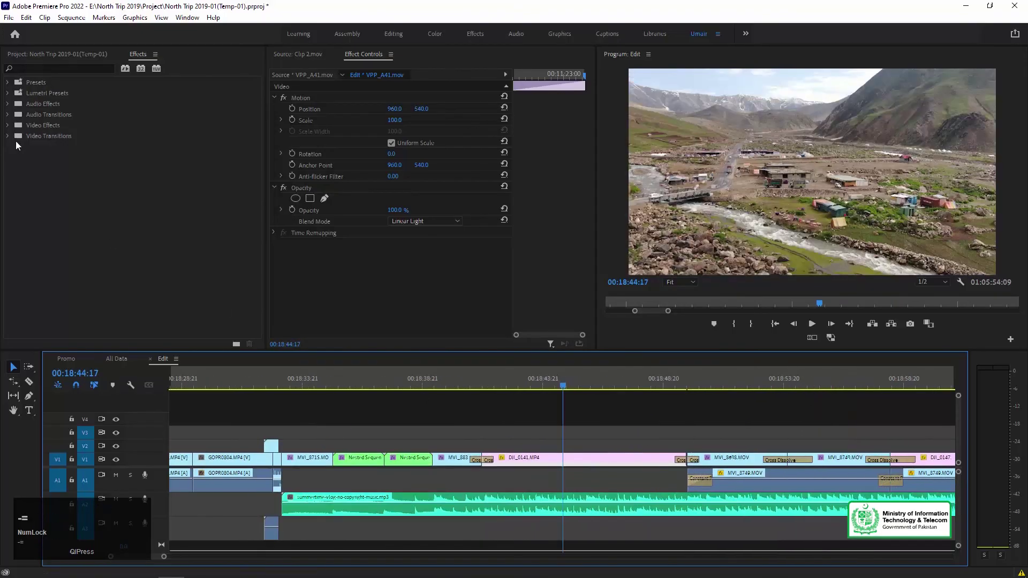
Step: Apply the Stylize video effect Replicate to the DJI_0141.MP4 clip
click(9, 125)
click(15, 275)
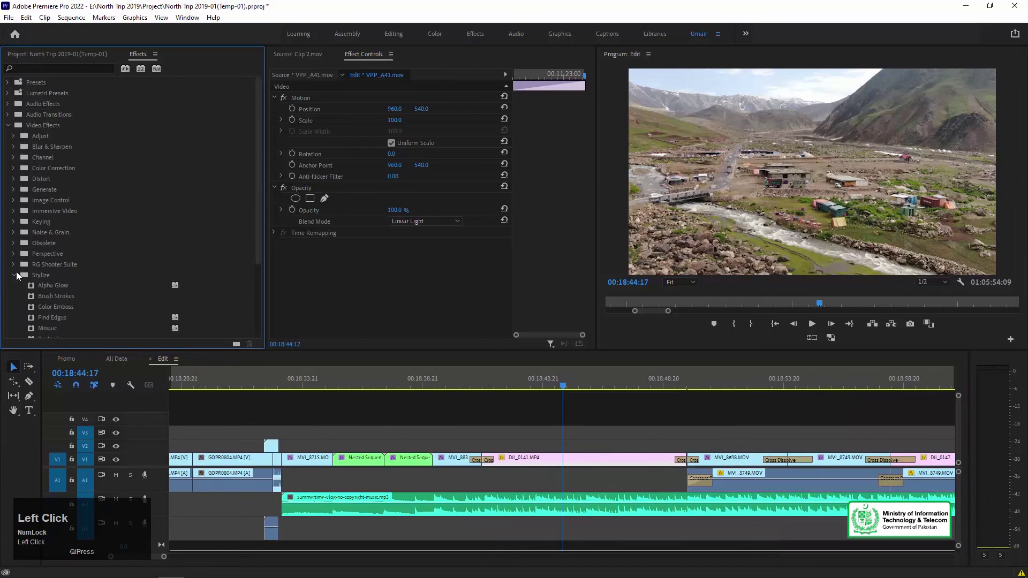
scroll(84, 297, down, 2)
drag(96, 300, 536, 459)
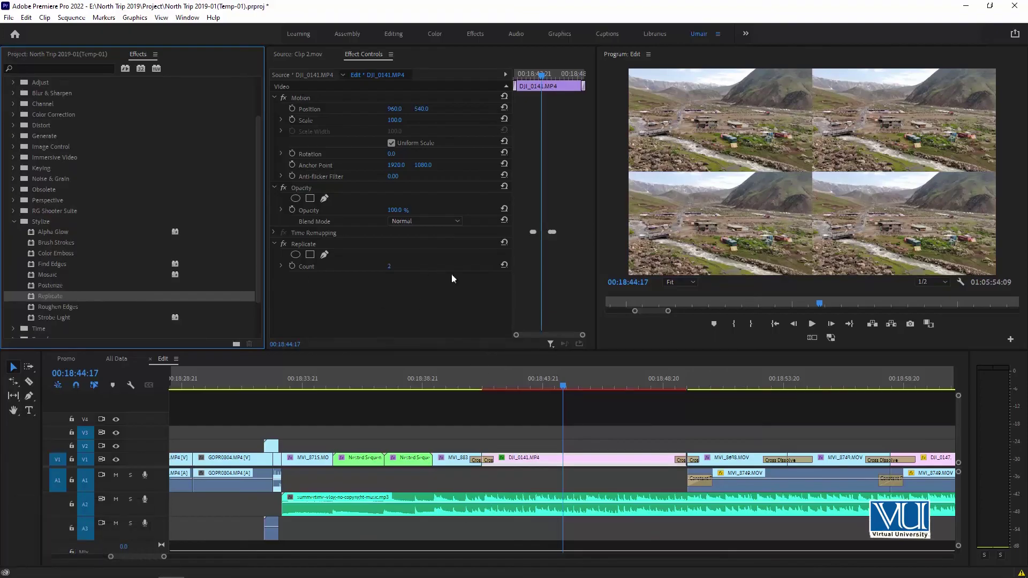
Step: Try adjusting the Replicate count on DJI_0141.MP4 and remove the effect from the clip
mouse_move(388, 266)
mouse_down()
mouse_move(407, 265)
mouse_move(388, 265)
mouse_up()
click(316, 243)
key(Delete)
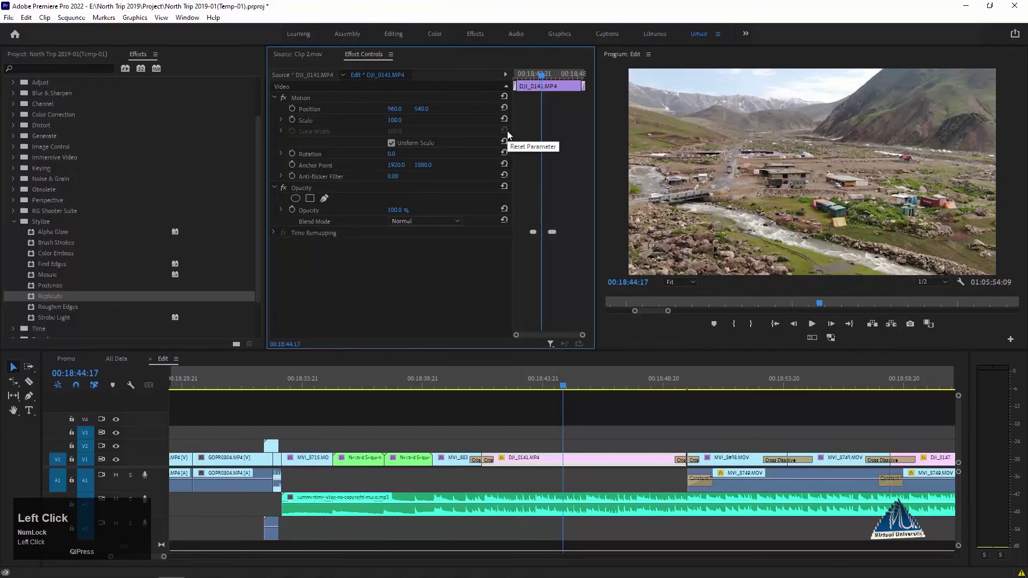